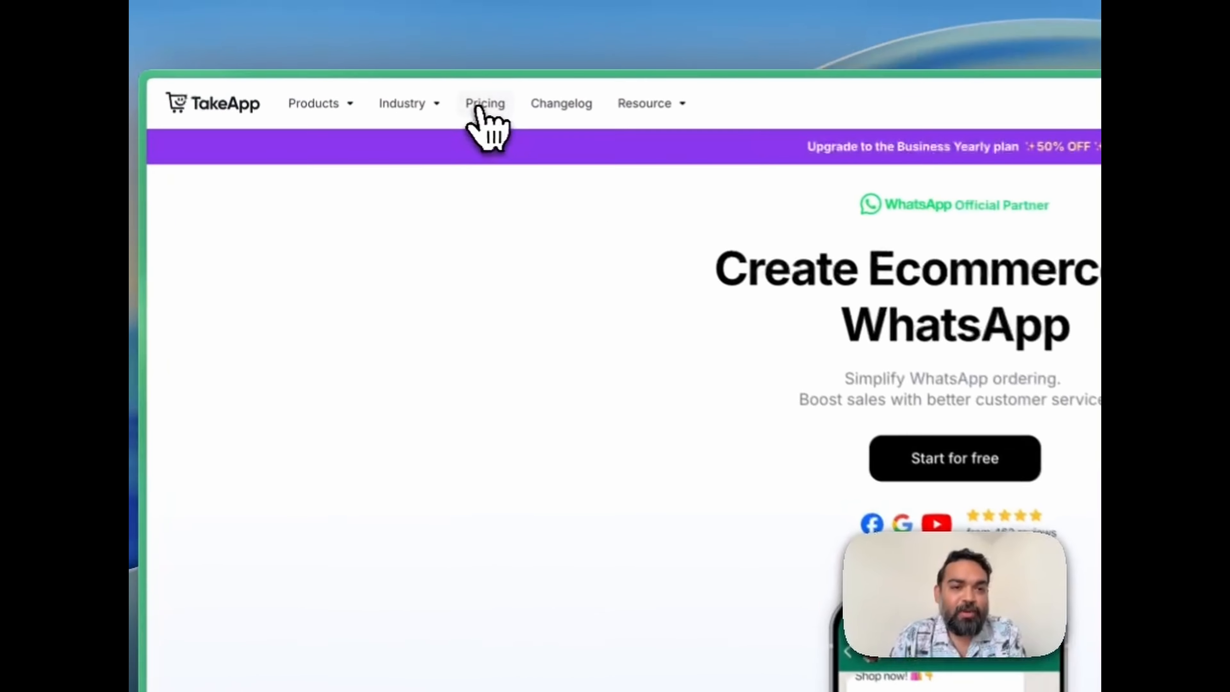
Look over the pricing plans and log in to the account.
{"action": "left_click", "coordinate": [480, 106]}
{"action": "scroll", "coordinate": [832, 426], "scroll_direction": "down", "scroll_amount": 5}
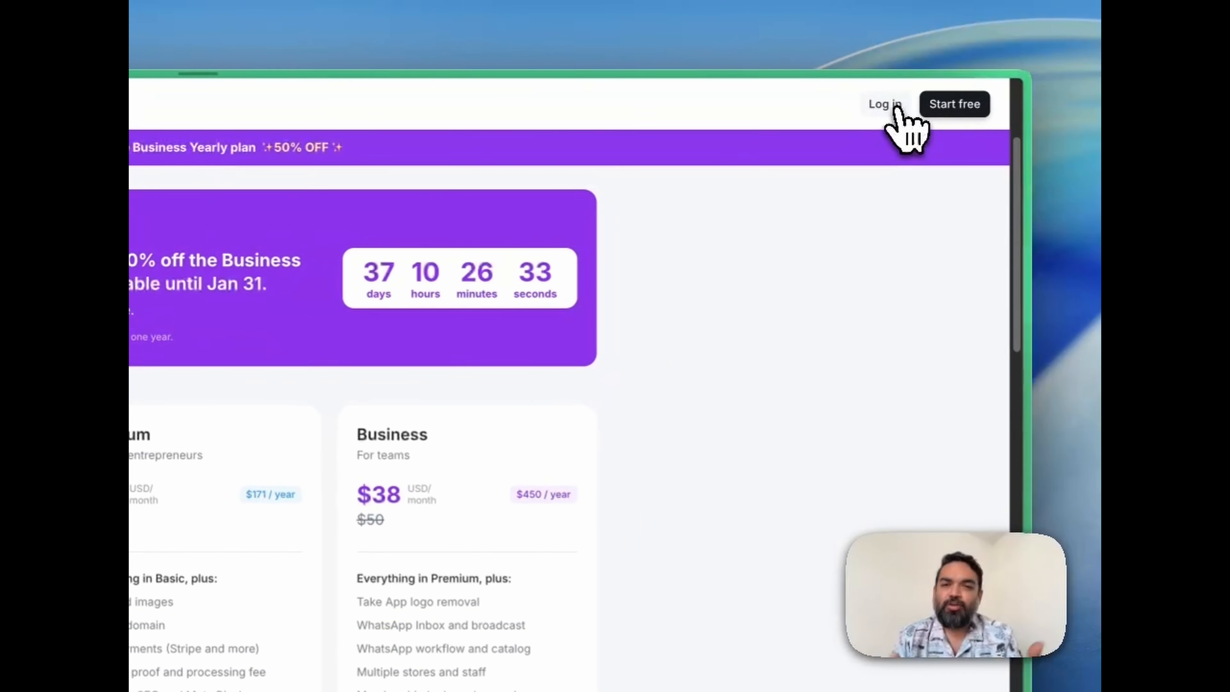
{"action": "left_click", "coordinate": [897, 108]}
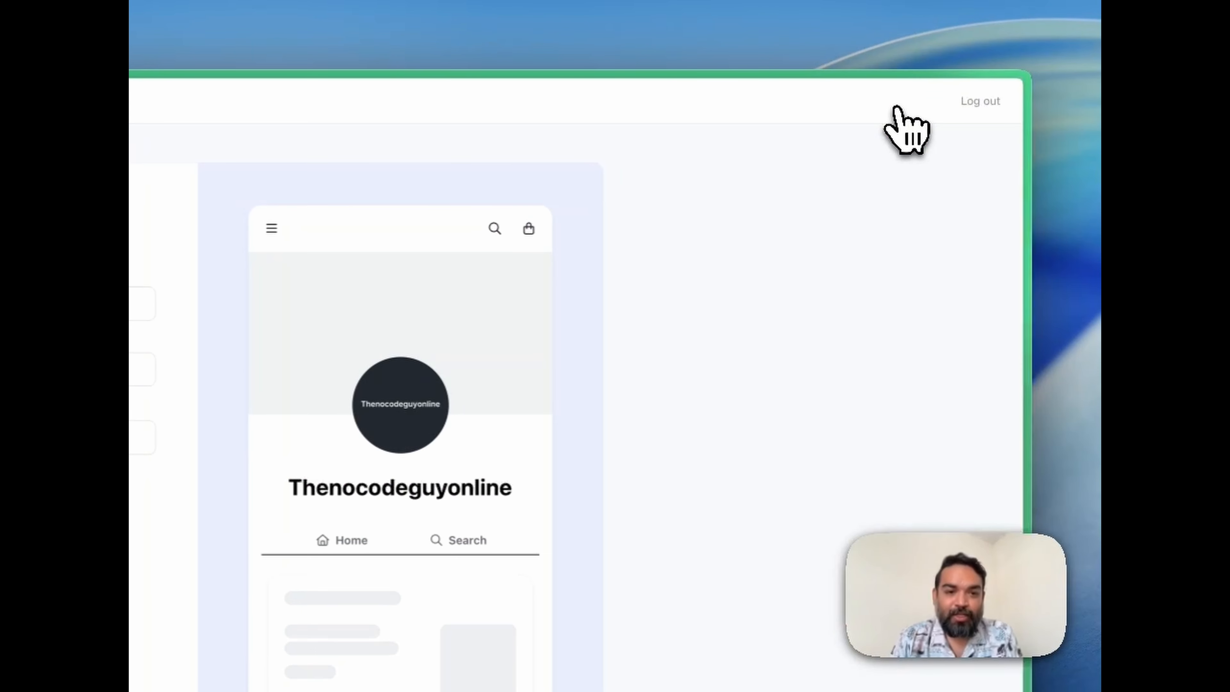
Replace the new store's name with Coffee Cafe.
{"action": "left_click", "coordinate": [403, 302]}
{"action": "key", "text": "ctrl+a"}
{"action": "key", "text": "BackSpace"}
{"action": "type", "text": "C"}
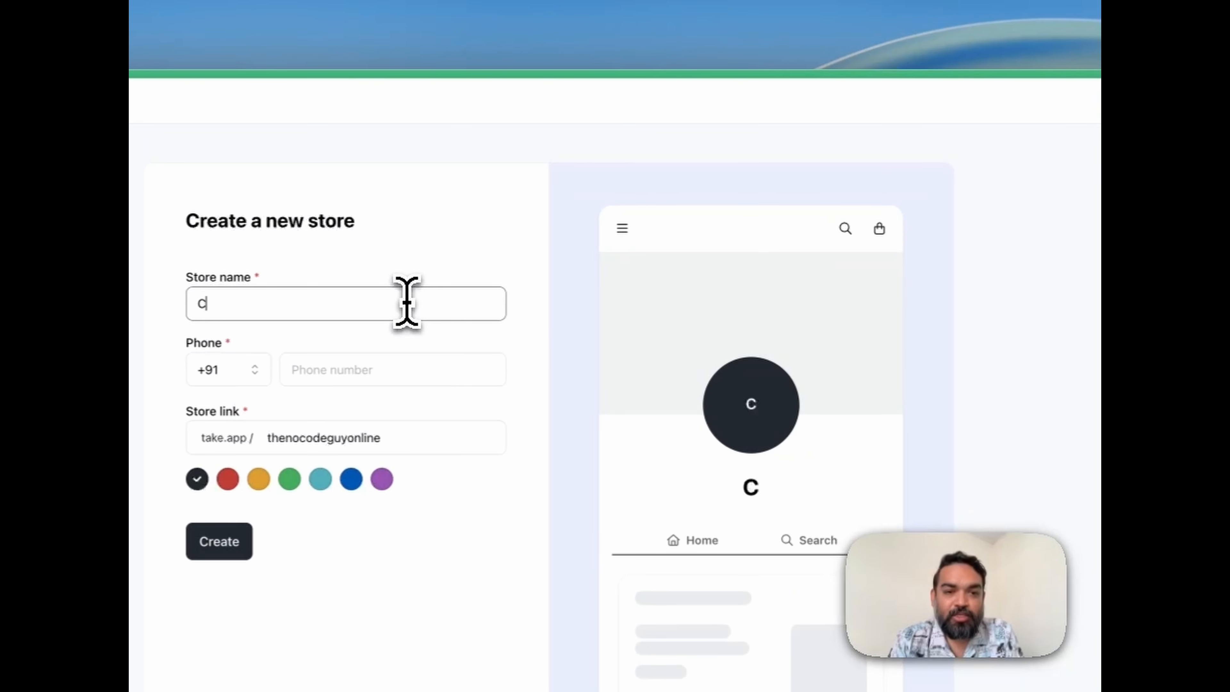
{"action": "type", "text": "offee"}
{"action": "key", "text": "BackSpace"}
{"action": "key", "text": "BackSpace"}
{"action": "type", "text": "fee C"}
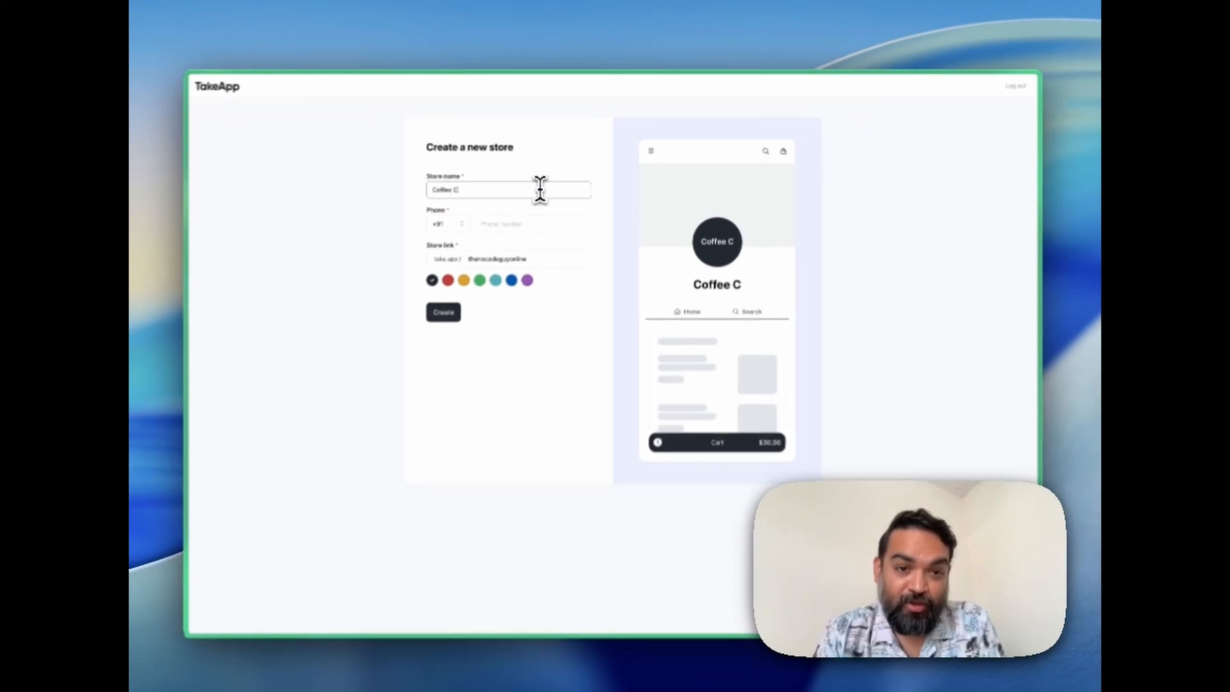
{"action": "type", "text": "afe"}
Enter the store's phone number, set its link to coffeecafe and try to create the store.
{"action": "key", "text": "Tab"}
{"action": "key", "text": "Tab"}
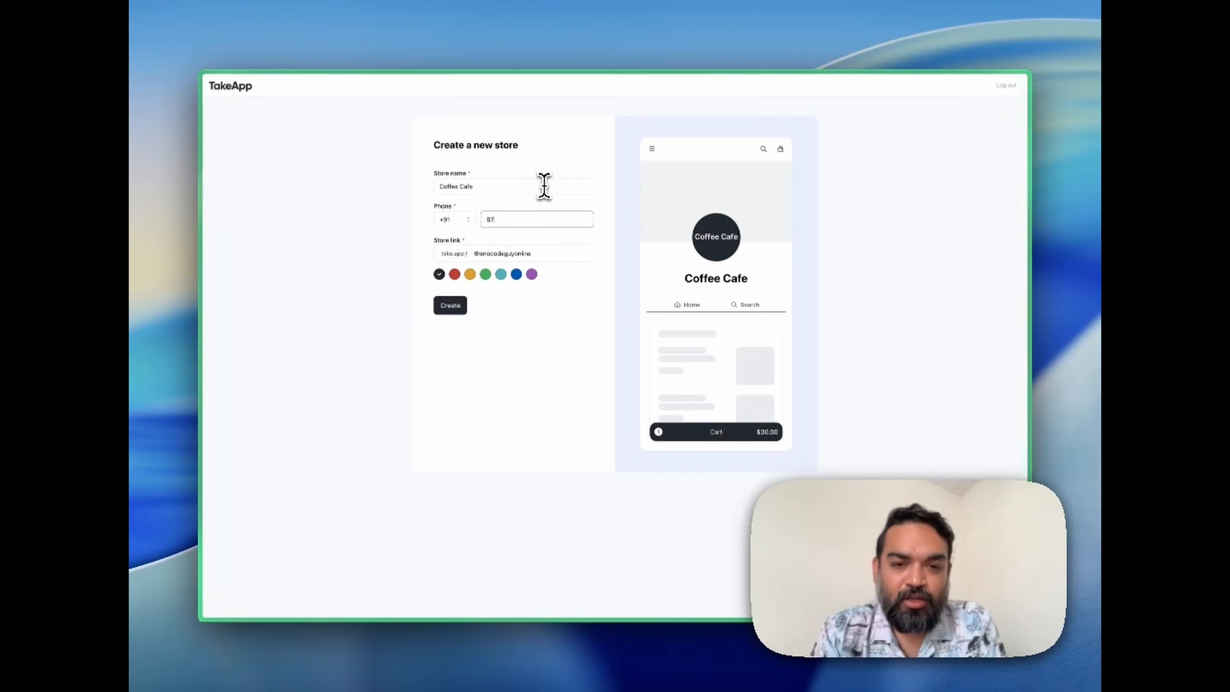
{"action": "key", "text": "Tab"}
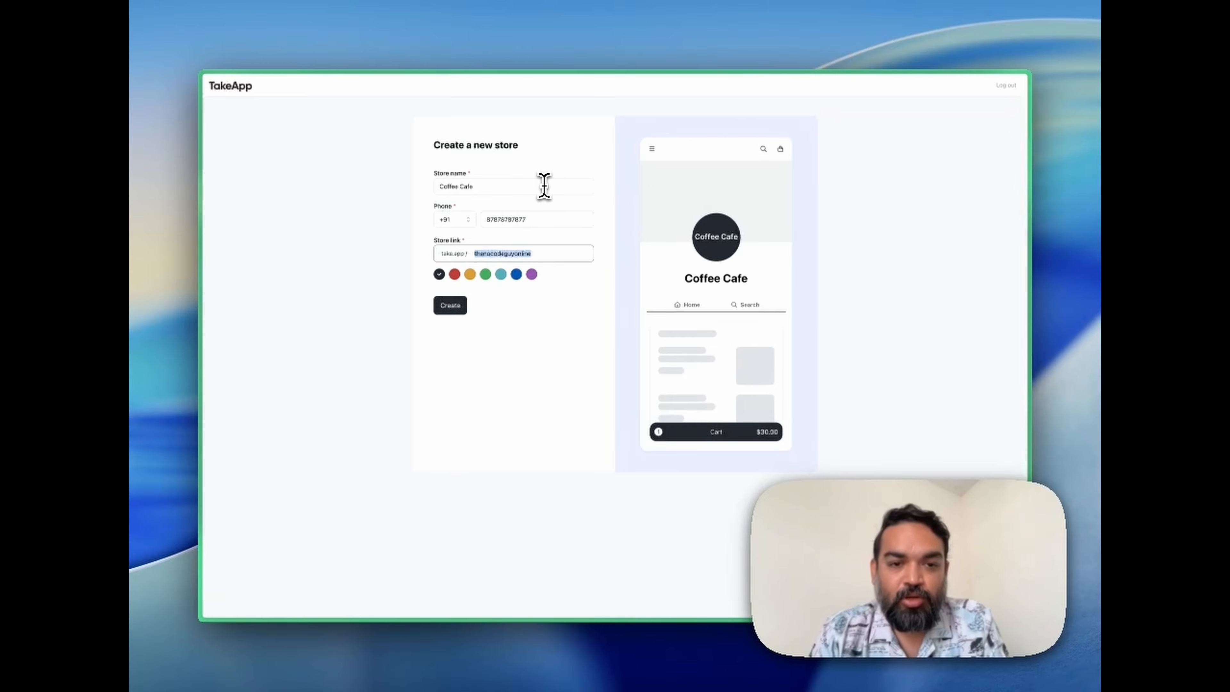
{"action": "type", "text": "ca"}
{"action": "type", "text": "off"}
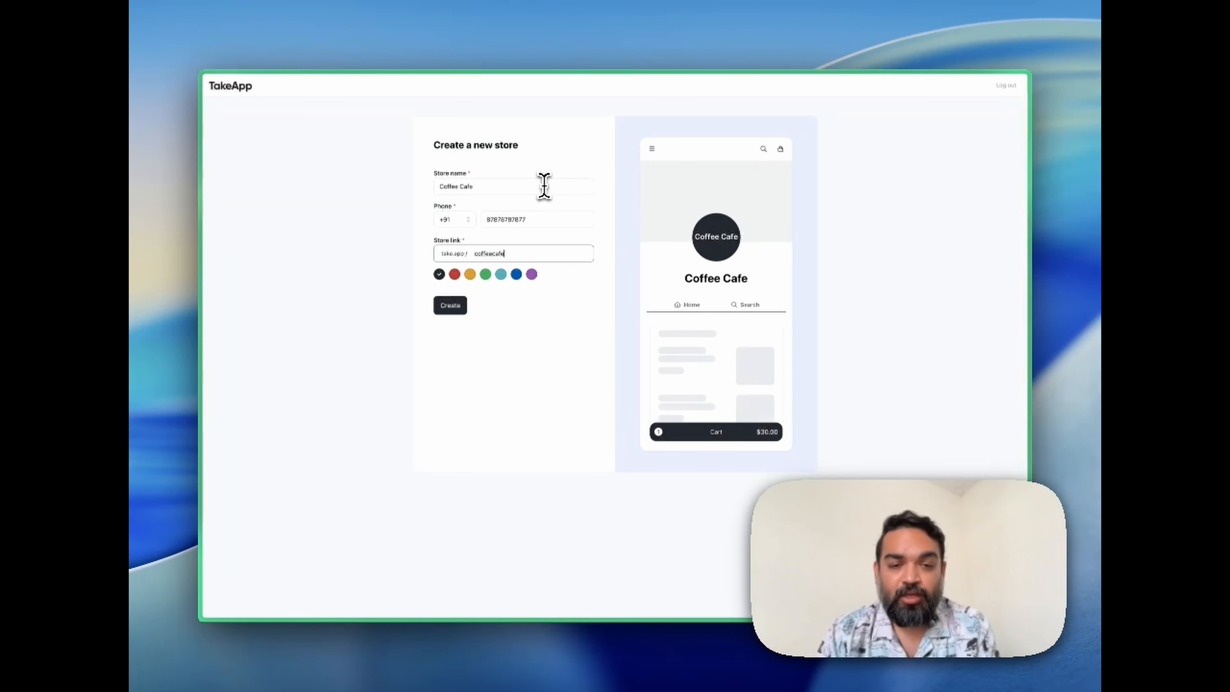
{"action": "left_click", "coordinate": [449, 305]}
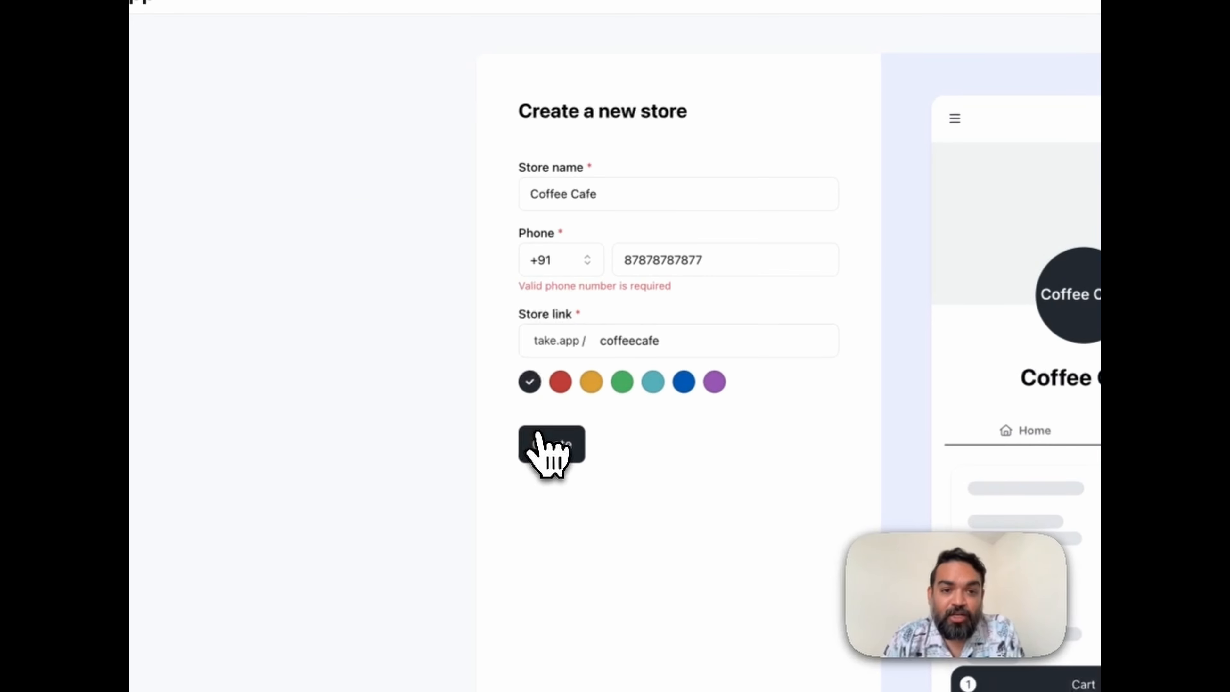
Replace the rejected phone number with a valid one and create the store.
{"action": "left_click", "coordinate": [667, 260]}
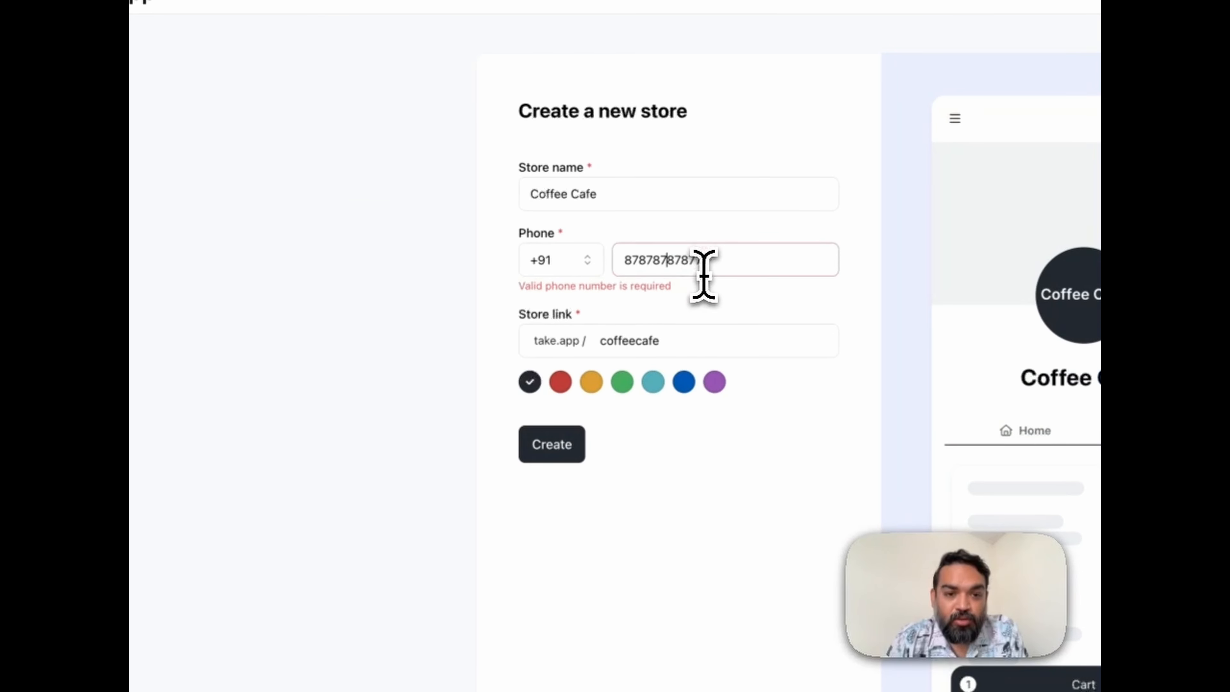
{"action": "double_click", "coordinate": [695, 264]}
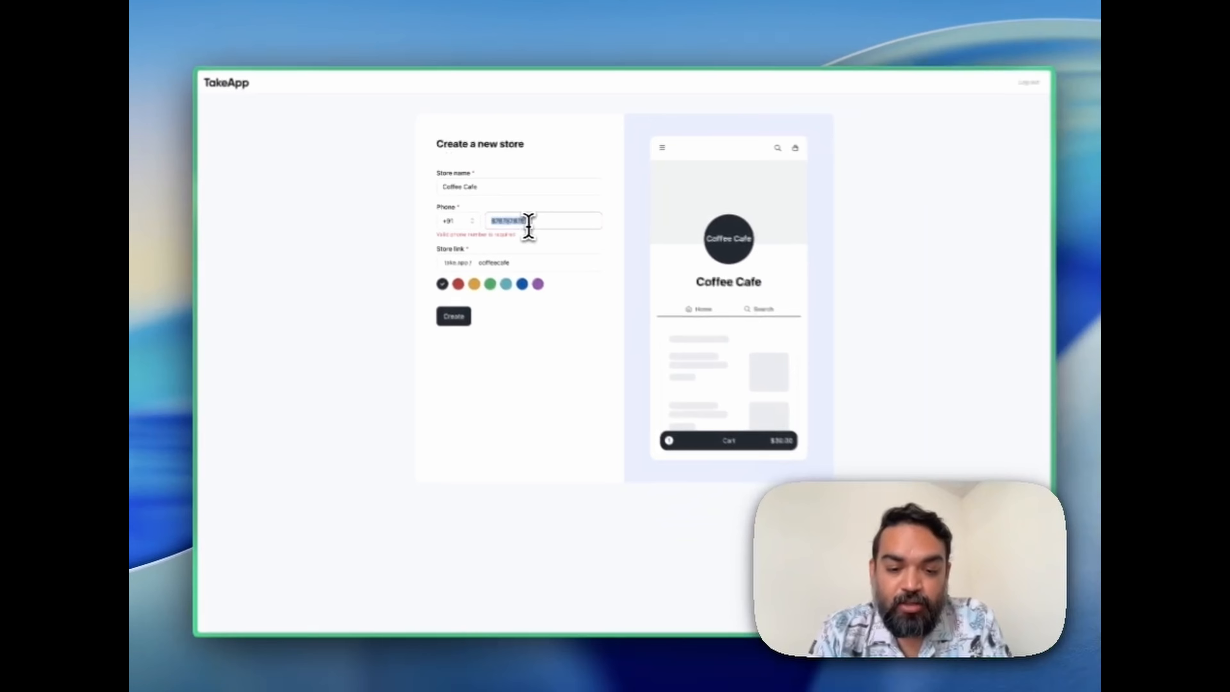
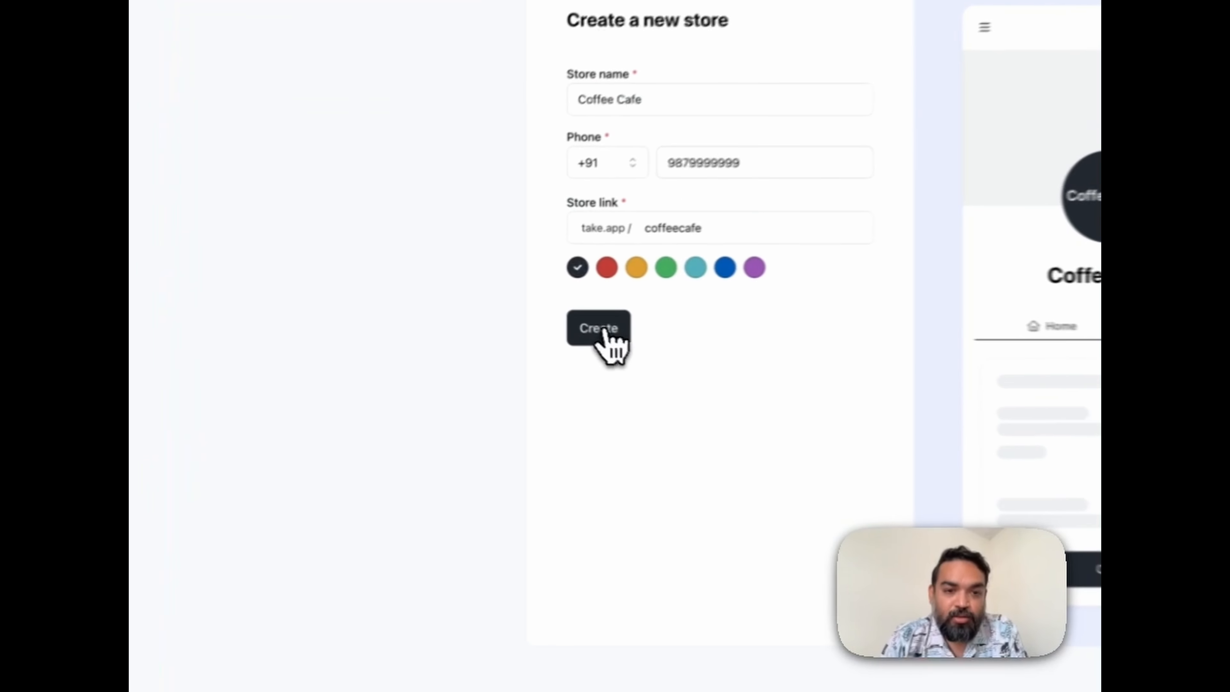
{"action": "left_click", "coordinate": [453, 307]}
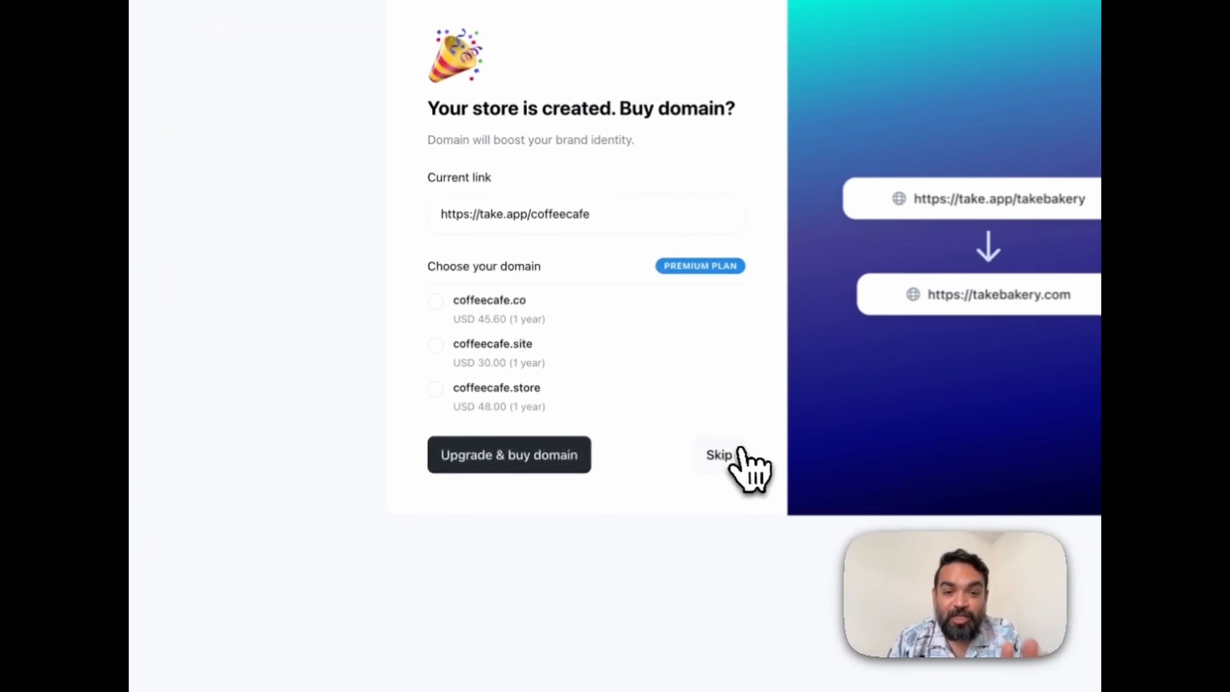
Skip buying a domain and enter House Espresso at ₹200 as the first product.
{"action": "left_click", "coordinate": [580, 352]}
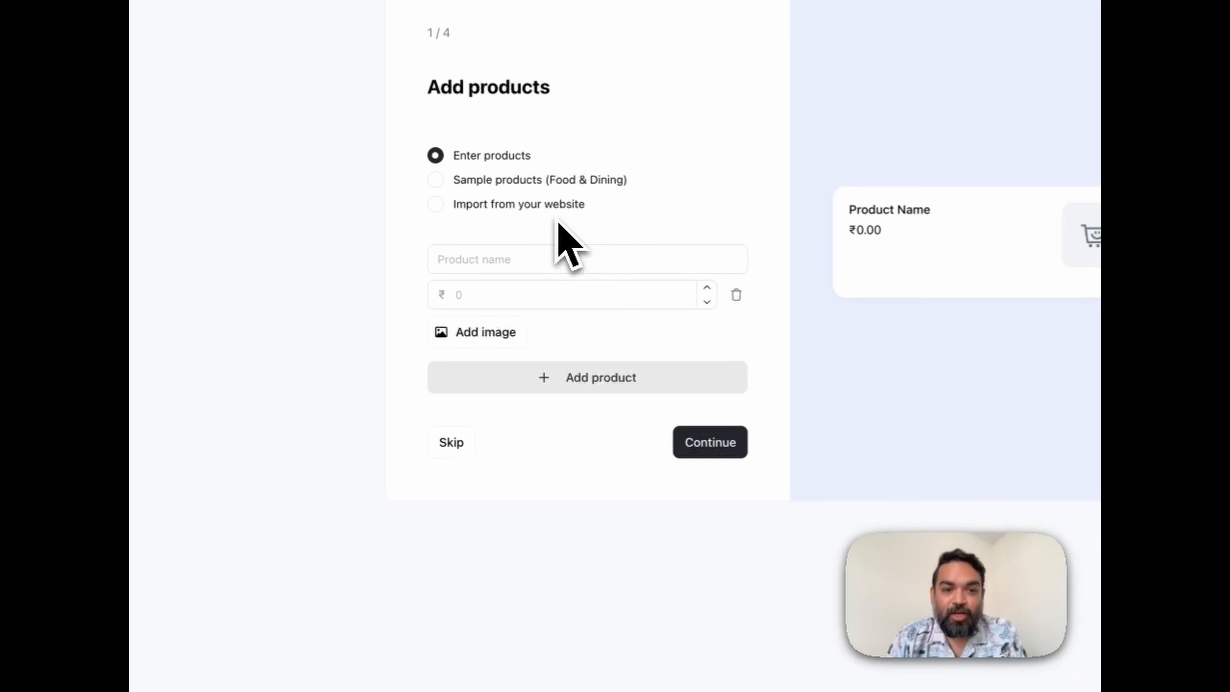
{"action": "left_click", "coordinate": [545, 264]}
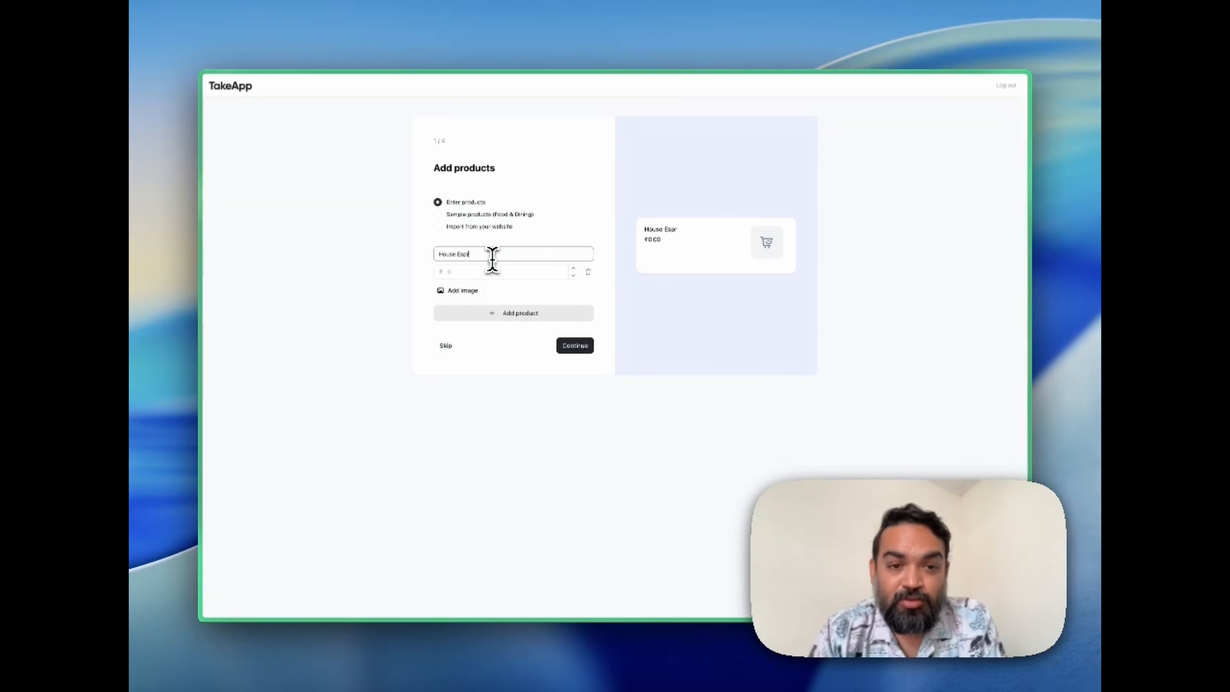
{"action": "key", "text": "Tab"}
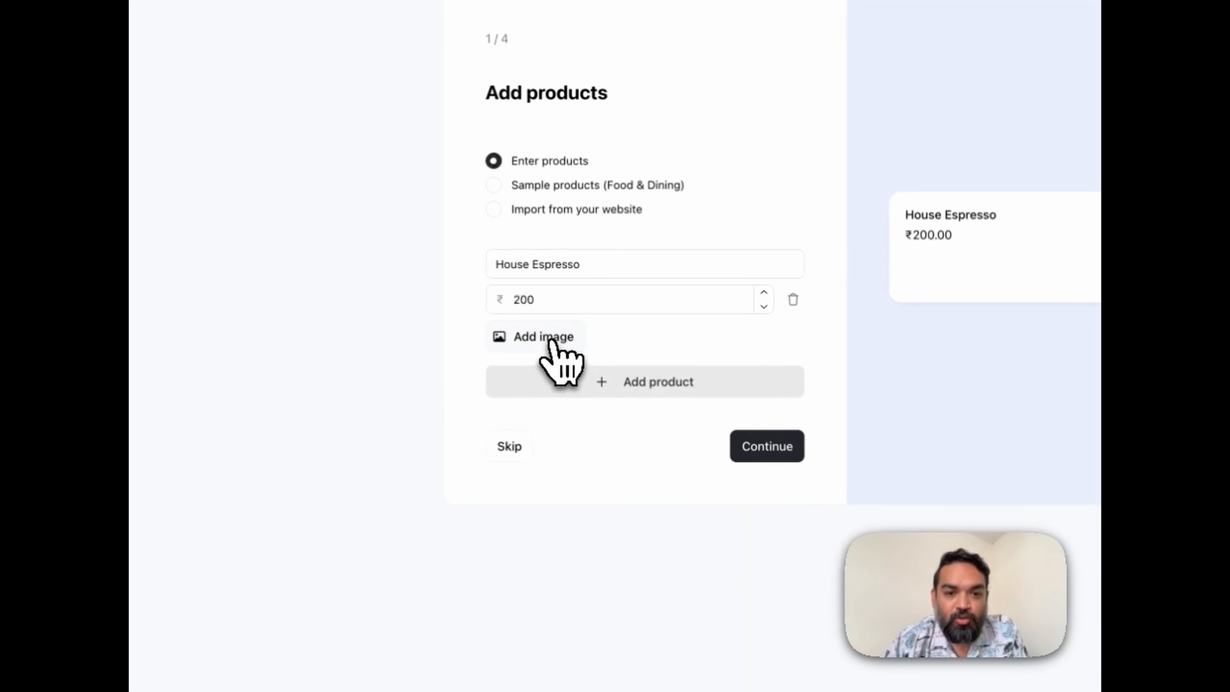
Add the espresso picture from the Take-App-Demo-Content folder to House Espresso and remove the wrongly uploaded cafe image.
{"action": "left_click", "coordinate": [464, 292]}
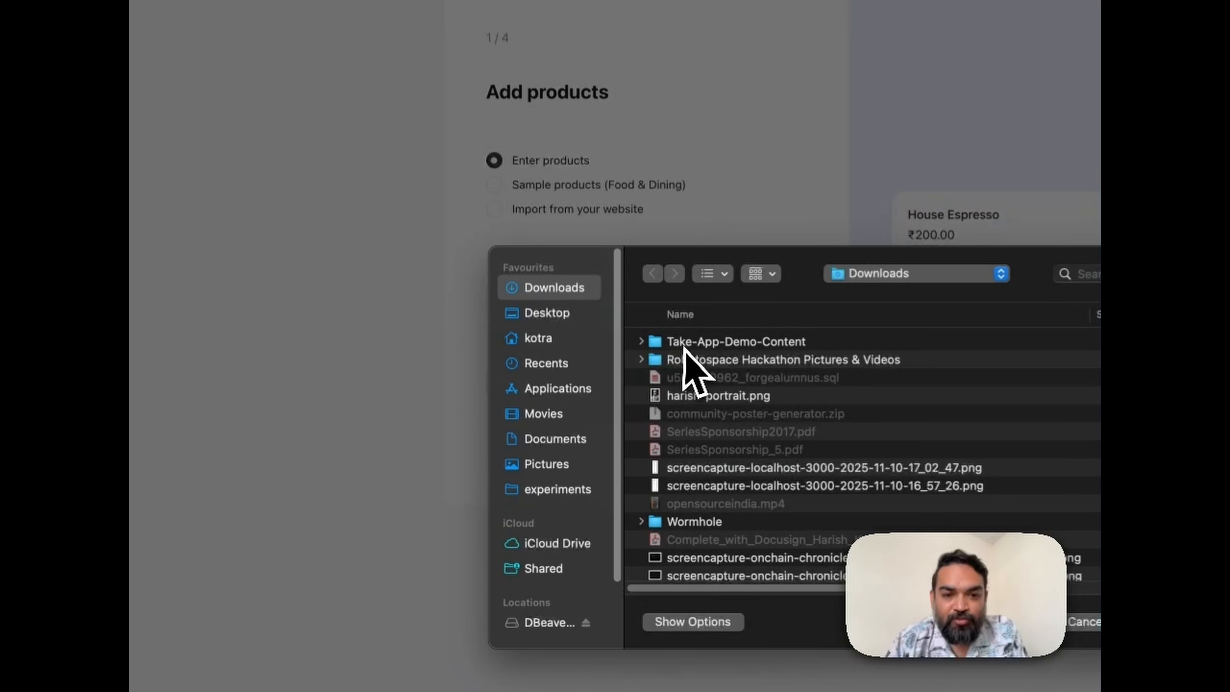
{"action": "double_click", "coordinate": [684, 345]}
{"action": "double_click", "coordinate": [686, 343]}
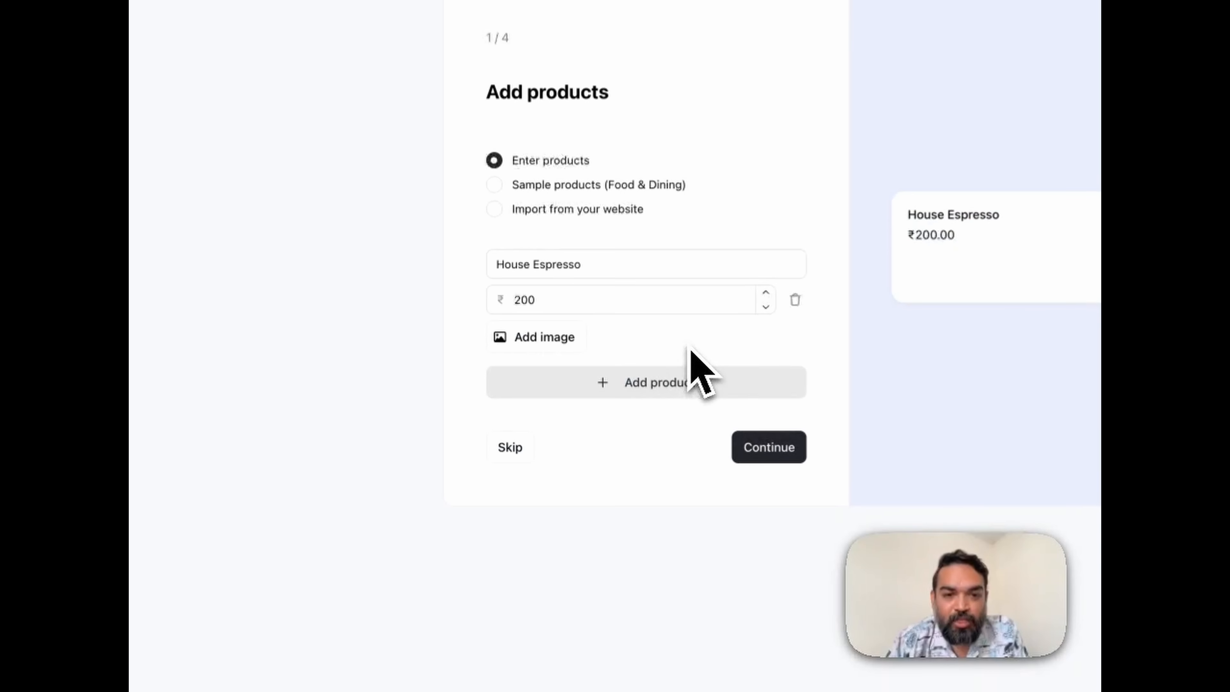
{"action": "left_click", "coordinate": [545, 341]}
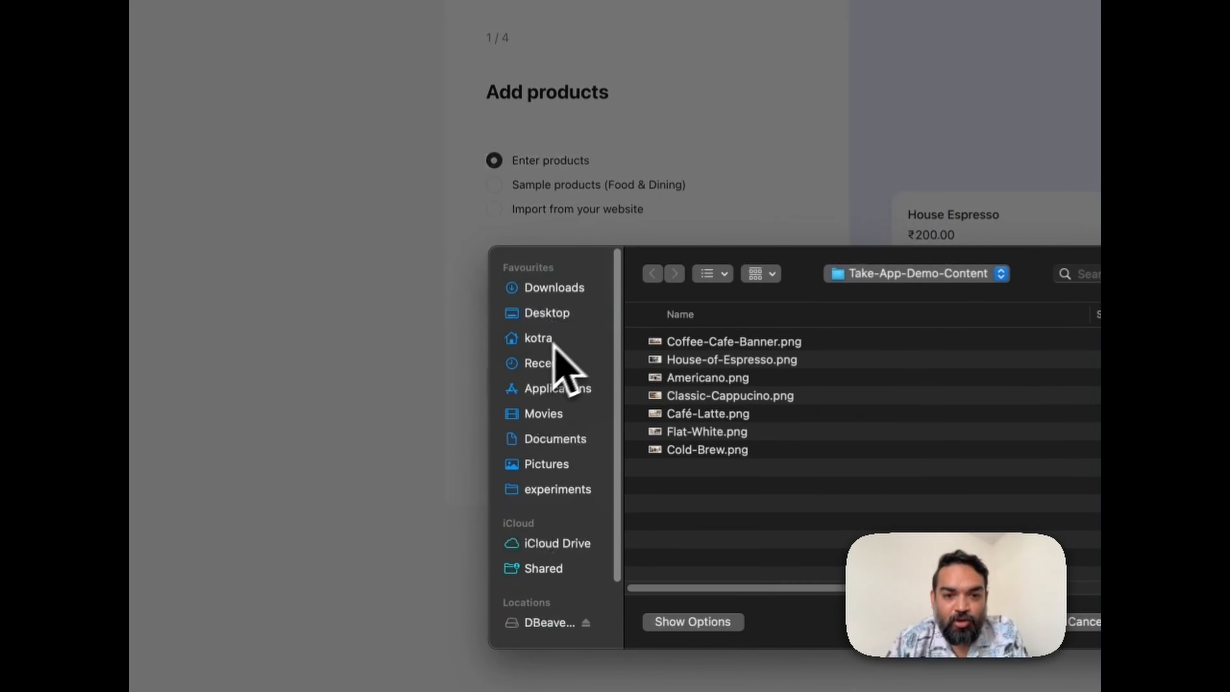
{"action": "double_click", "coordinate": [685, 366]}
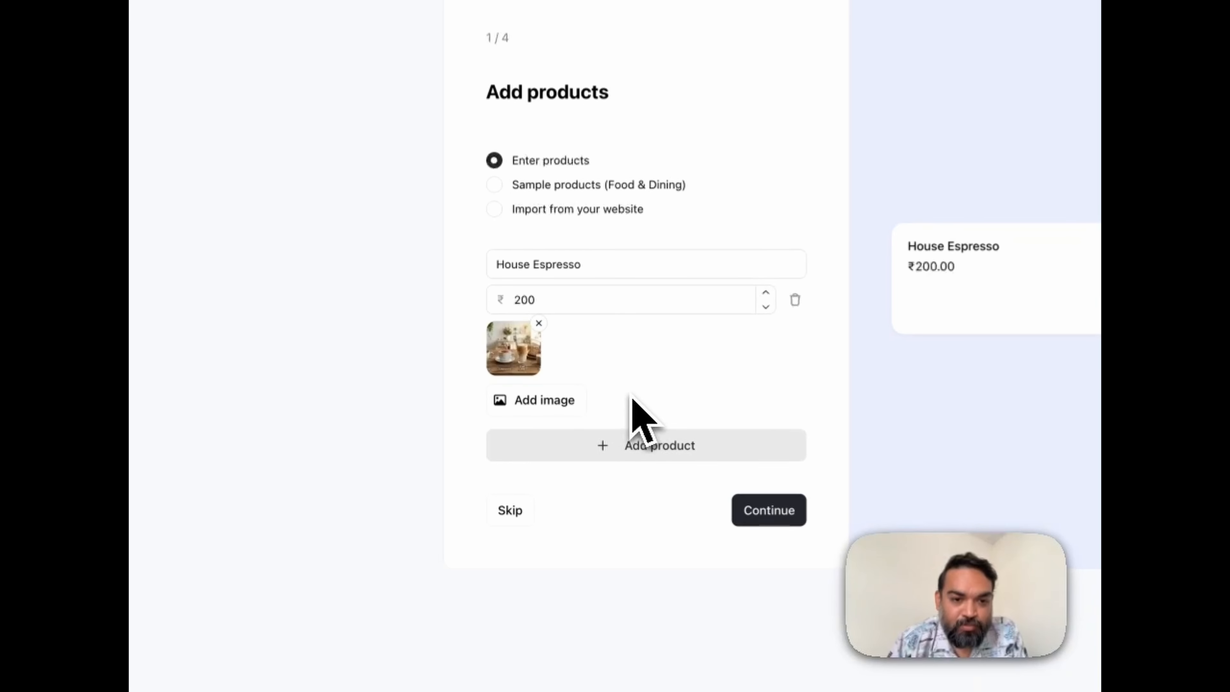
{"action": "left_click", "coordinate": [538, 322]}
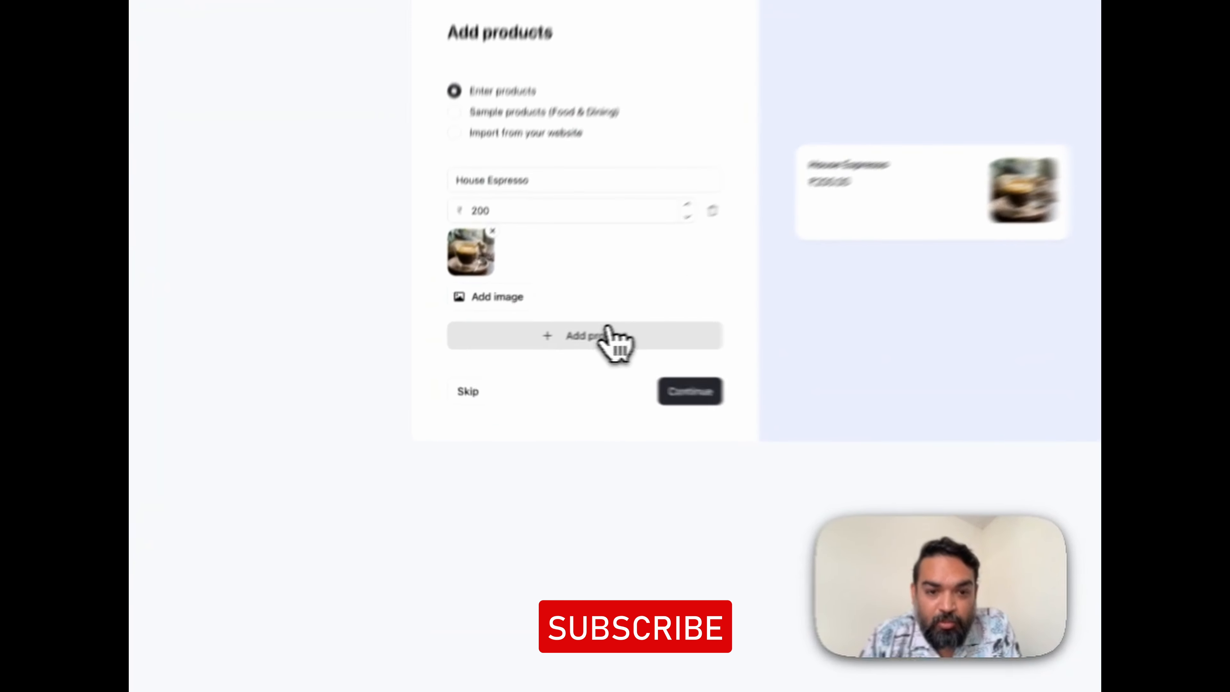
Add a second product entry below House Espresso.
{"action": "left_click", "coordinate": [524, 341]}
{"action": "left_click", "coordinate": [493, 360]}
{"action": "type", "text": "Cafe"}
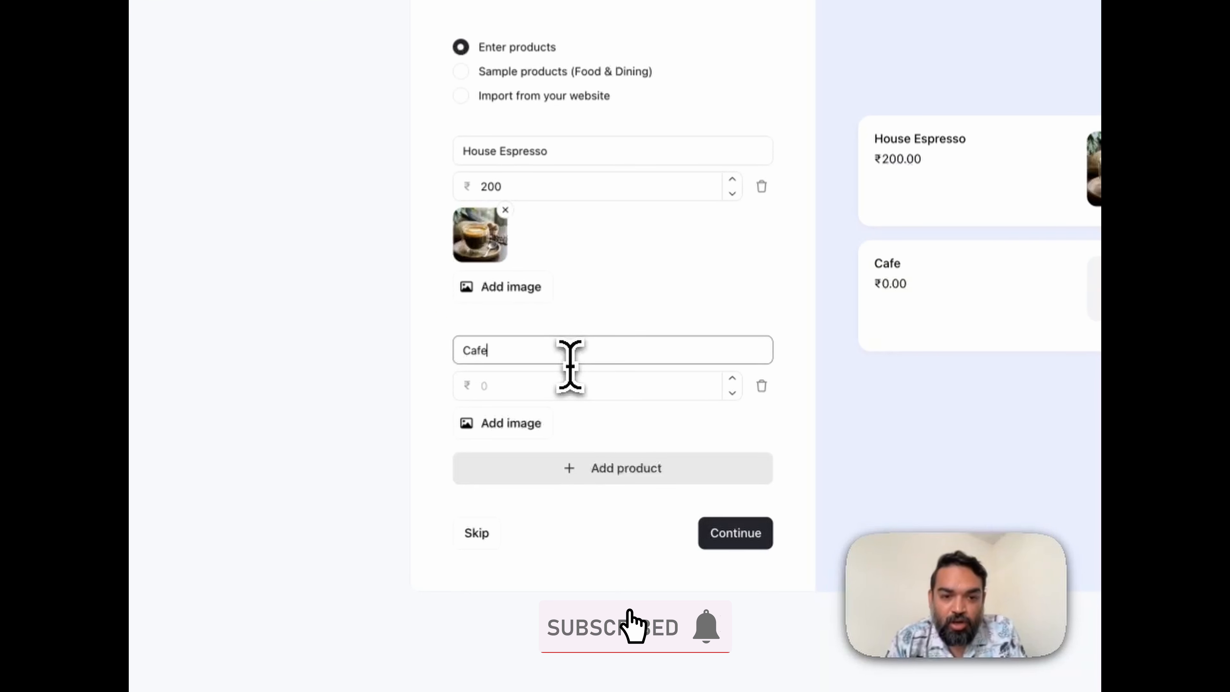
{"action": "type", "text": " Lat"}
{"action": "key", "text": "ctrl+a"}
{"action": "key", "text": "BackSpace"}
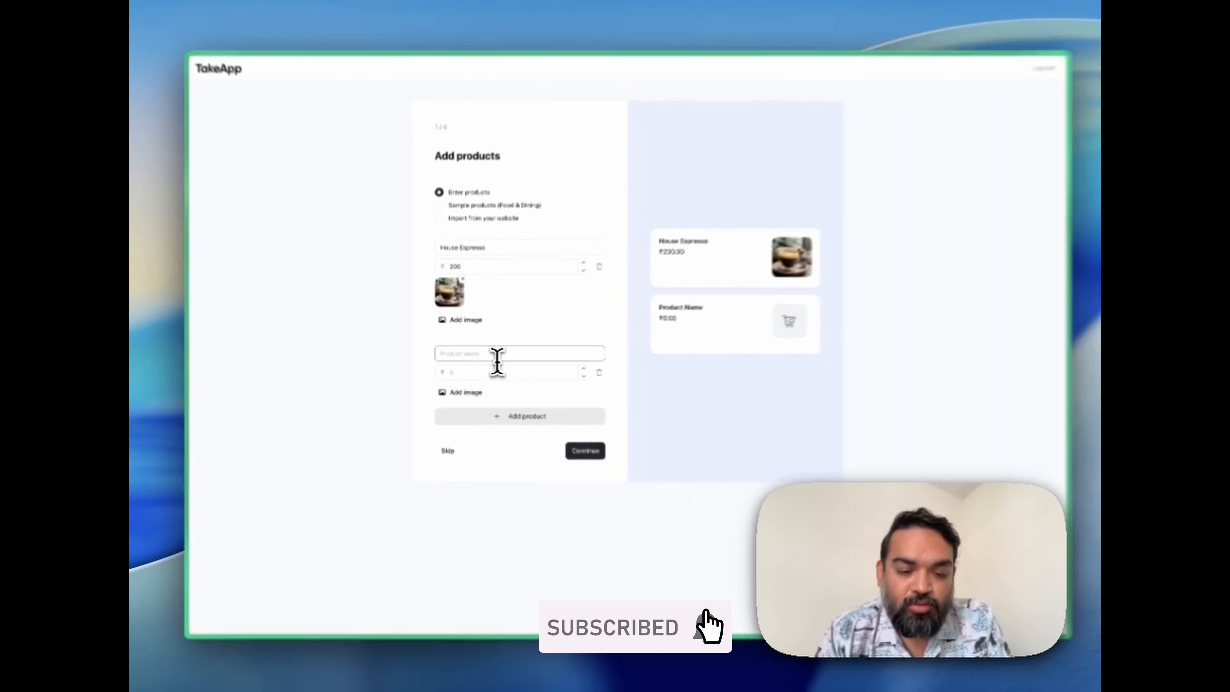
{"action": "type", "text": "E"}
{"action": "key", "text": "BackSpace"}
Enter the second product as Americano at ₹175 with its Americano picture, and continue to the delivery methods.
{"action": "type", "text": "Americano"}
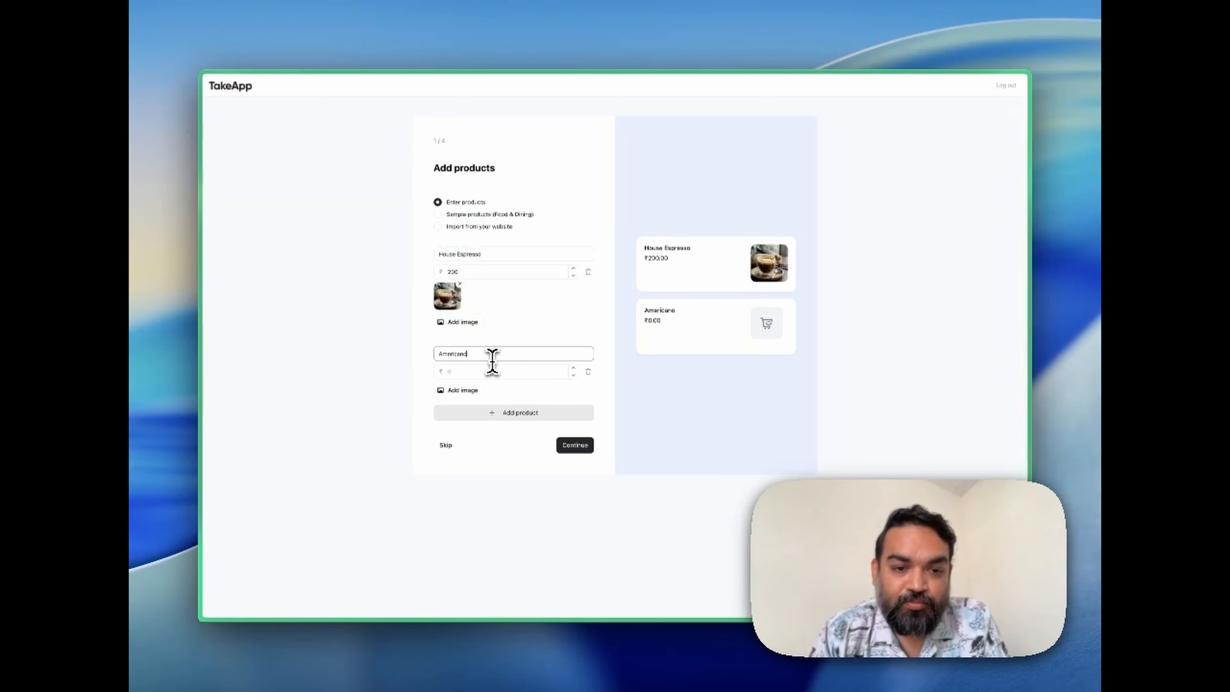
{"action": "key", "text": "Tab"}
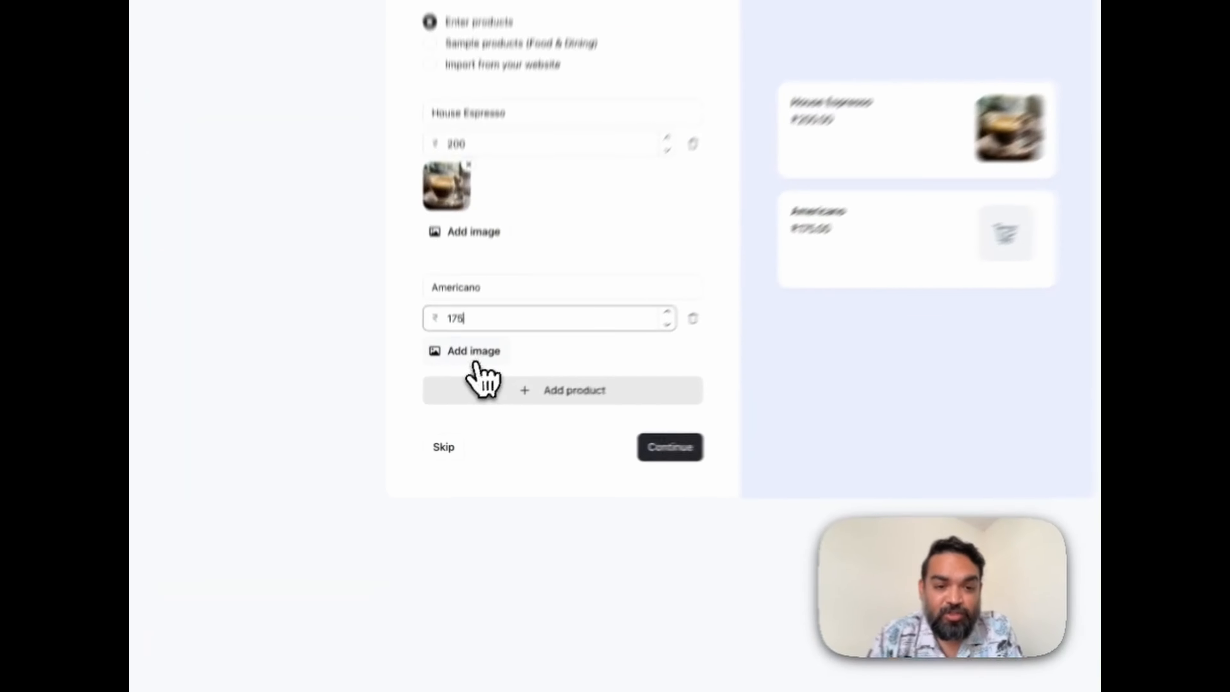
{"action": "left_click", "coordinate": [464, 391]}
{"action": "double_click", "coordinate": [666, 179]}
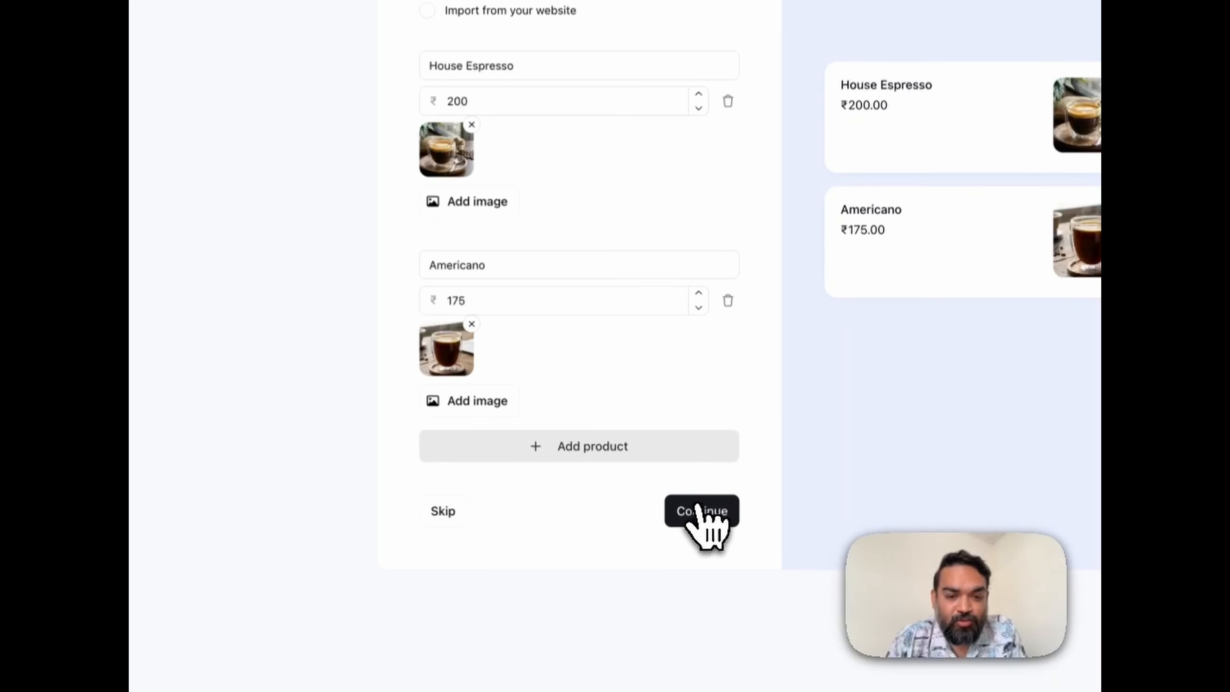
{"action": "left_click", "coordinate": [702, 514]}
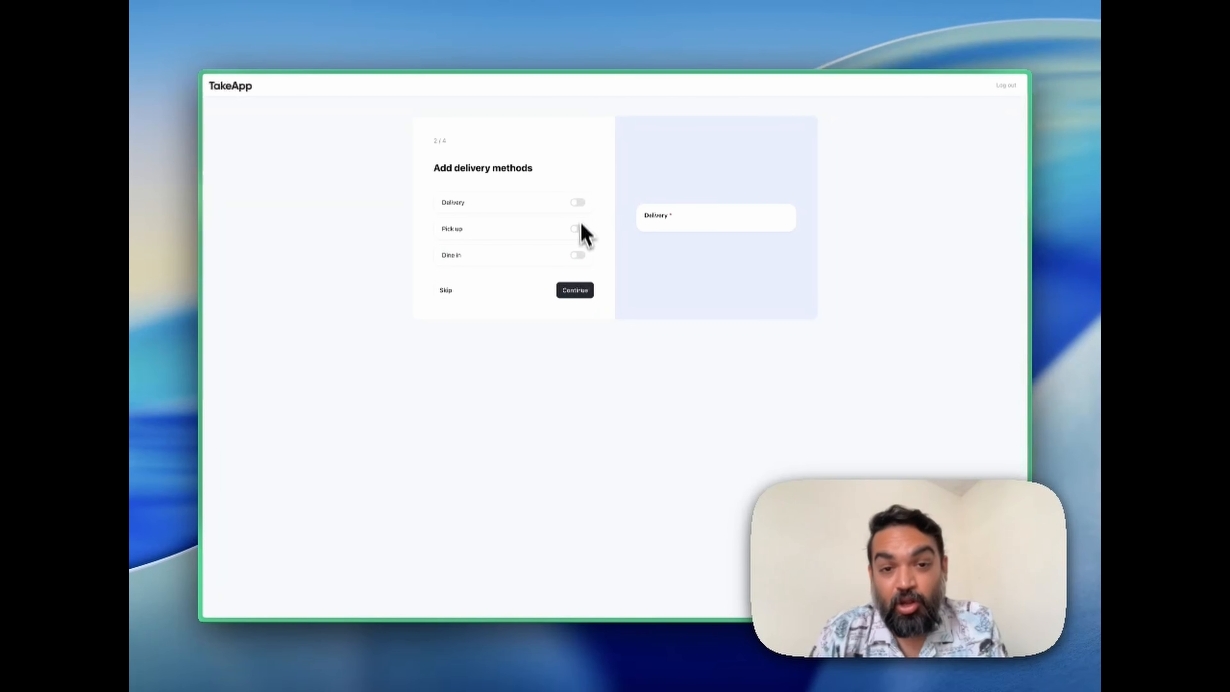
Enable the Delivery, Pick up and Dine in methods.
{"action": "left_click", "coordinate": [578, 202]}
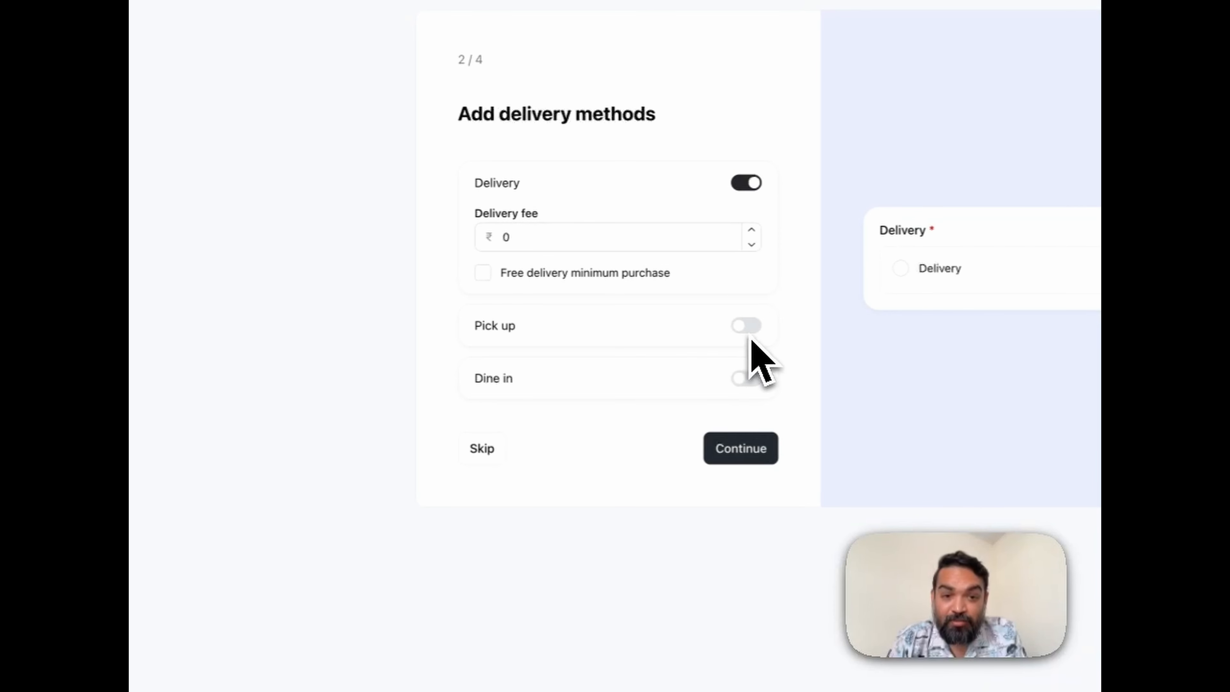
{"action": "left_click", "coordinate": [748, 332]}
{"action": "left_click", "coordinate": [749, 383]}
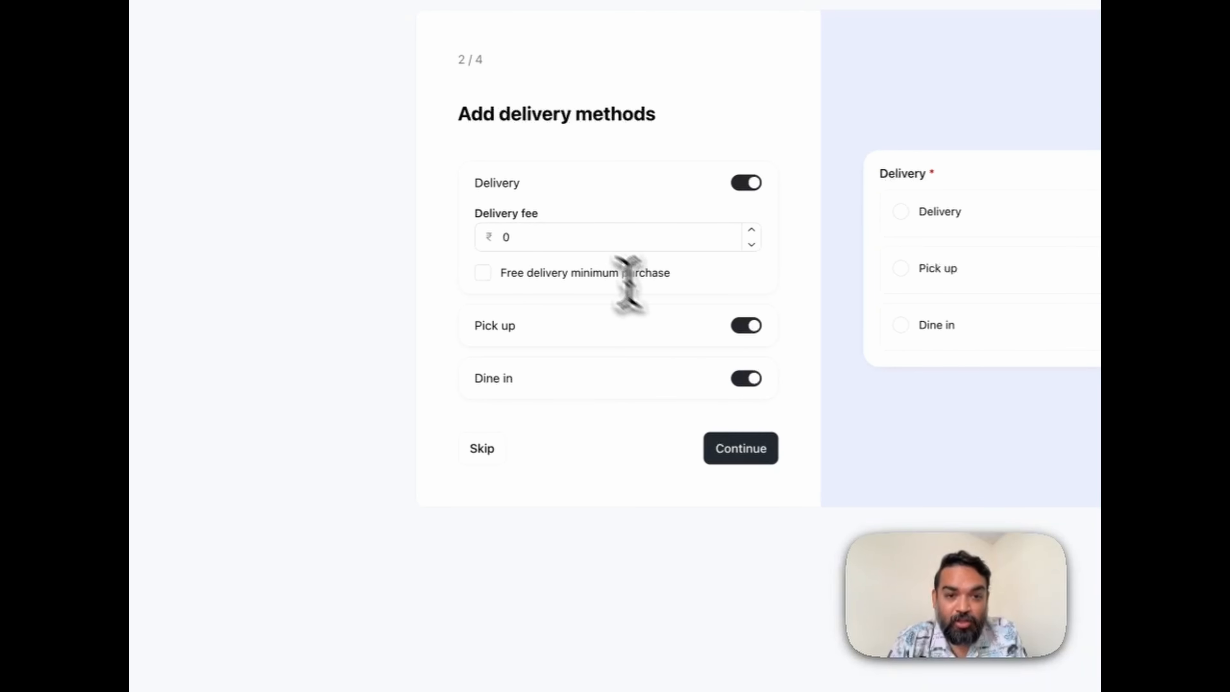
Set the delivery fee to ₹50 with free delivery from a minimum purchase of ₹1500, and continue to the payment methods.
{"action": "double_click", "coordinate": [503, 237]}
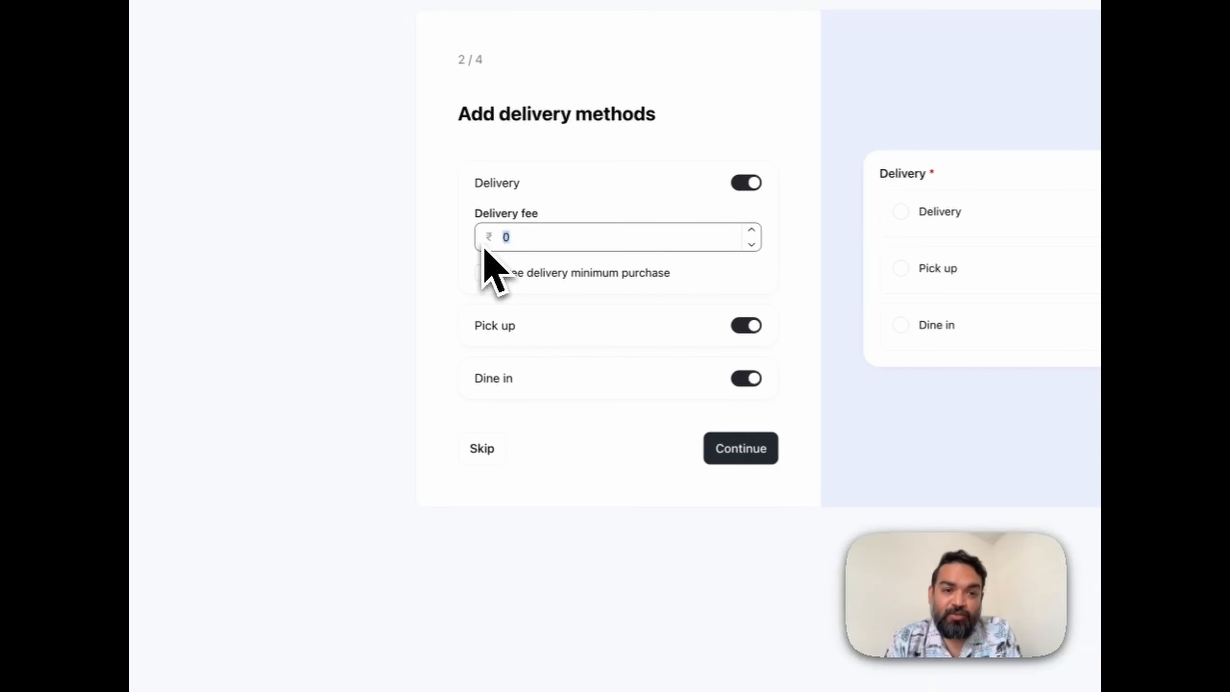
{"action": "type", "text": "50"}
{"action": "left_click", "coordinate": [483, 273]}
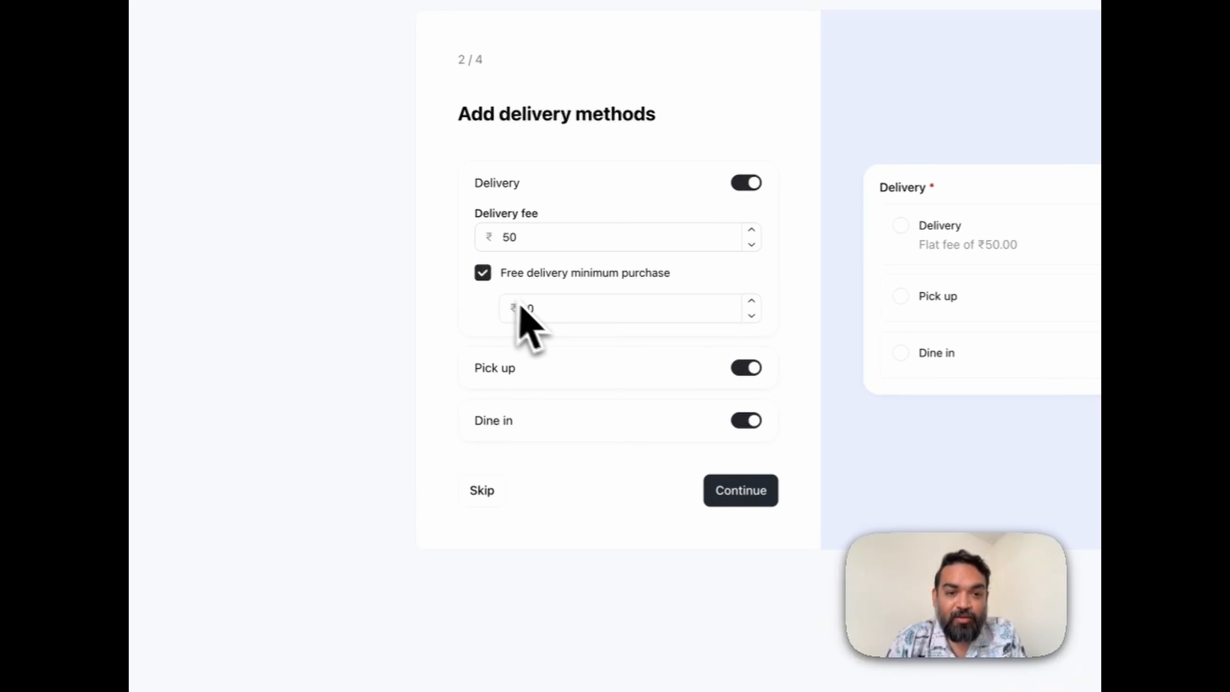
{"action": "double_click", "coordinate": [521, 307]}
{"action": "type", "text": "1500"}
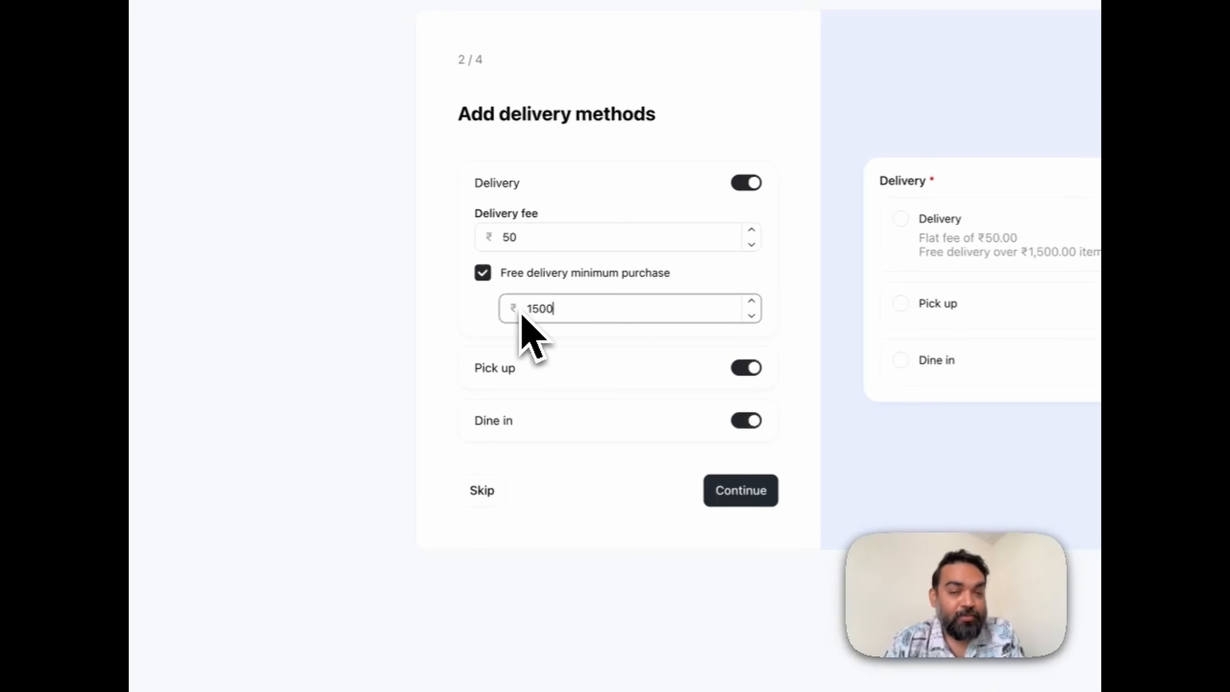
{"action": "left_click", "coordinate": [626, 486]}
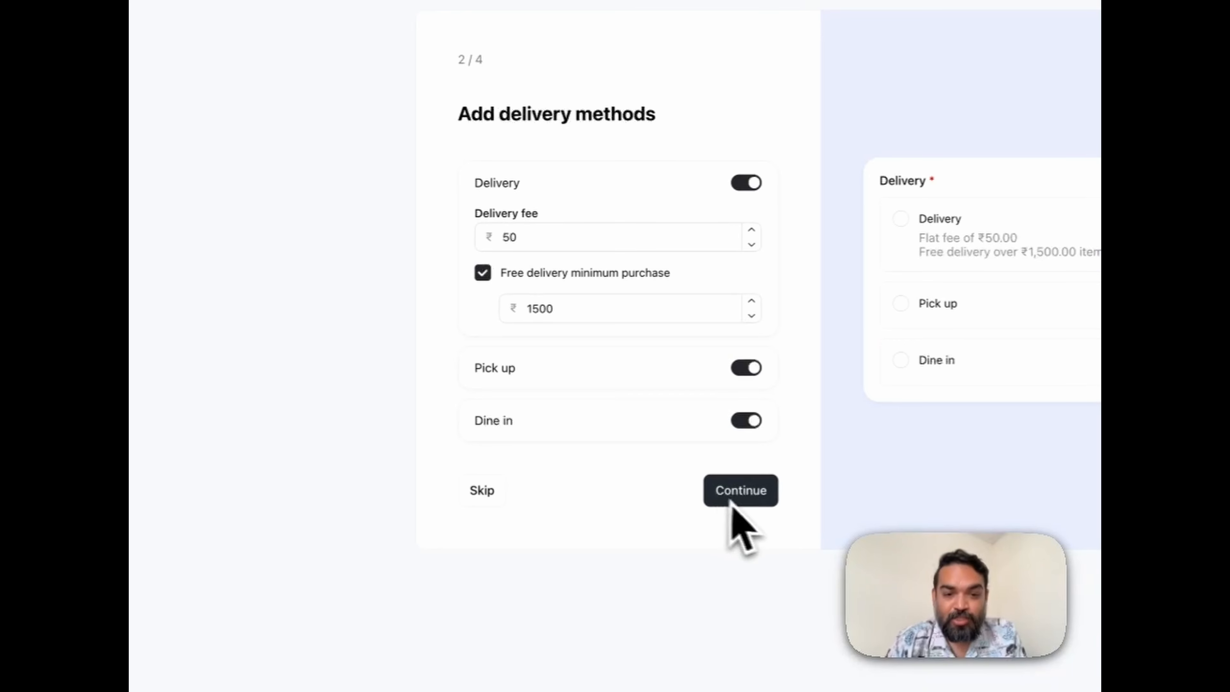
{"action": "left_click", "coordinate": [739, 501]}
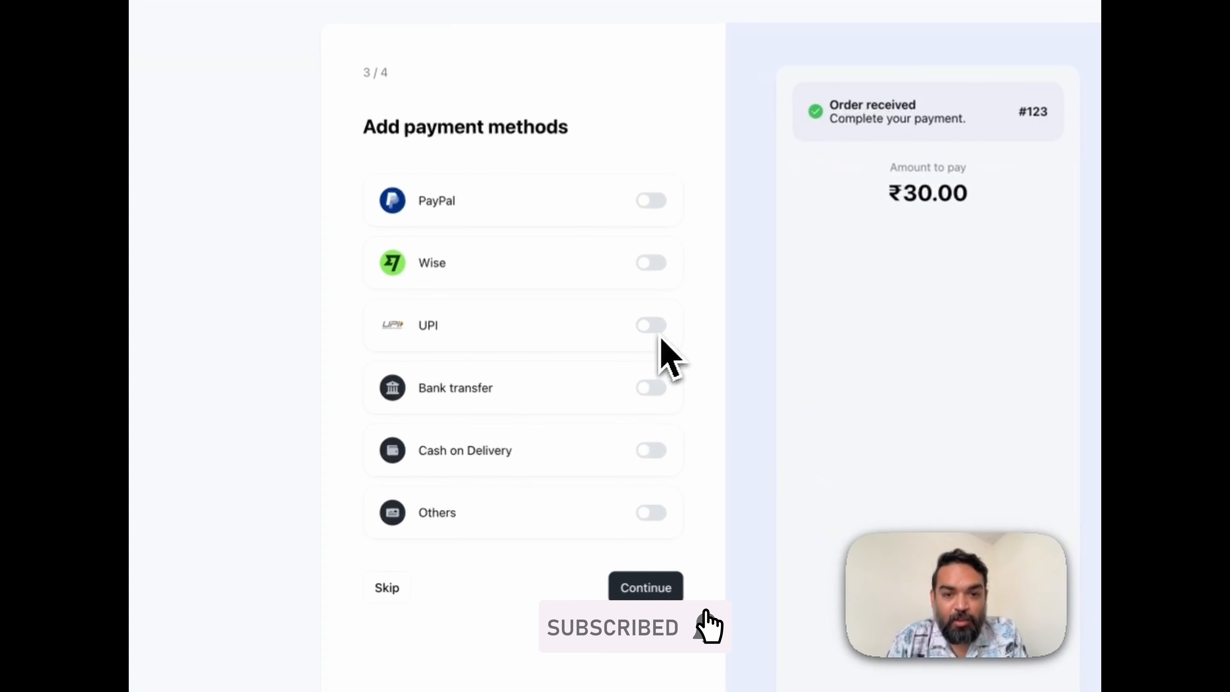
Enable UPI as a payment method and enter the store's UPI ID.
{"action": "left_click", "coordinate": [577, 267]}
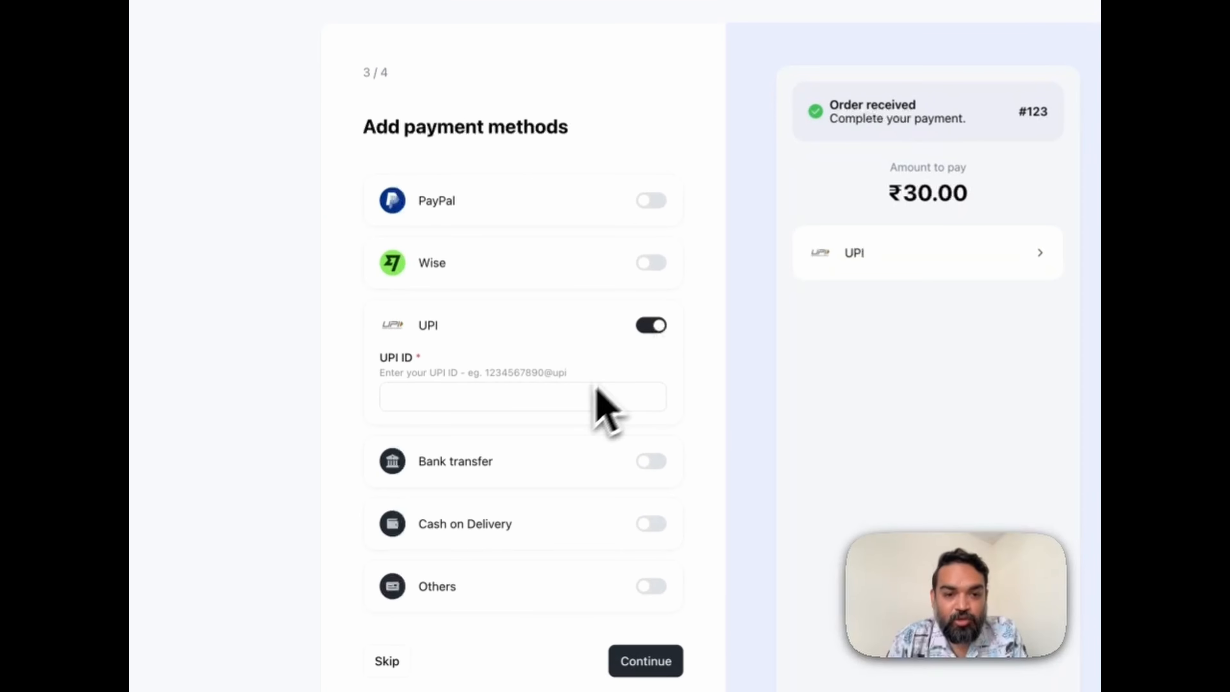
{"action": "left_click", "coordinate": [538, 303]}
{"action": "type", "text": "123"}
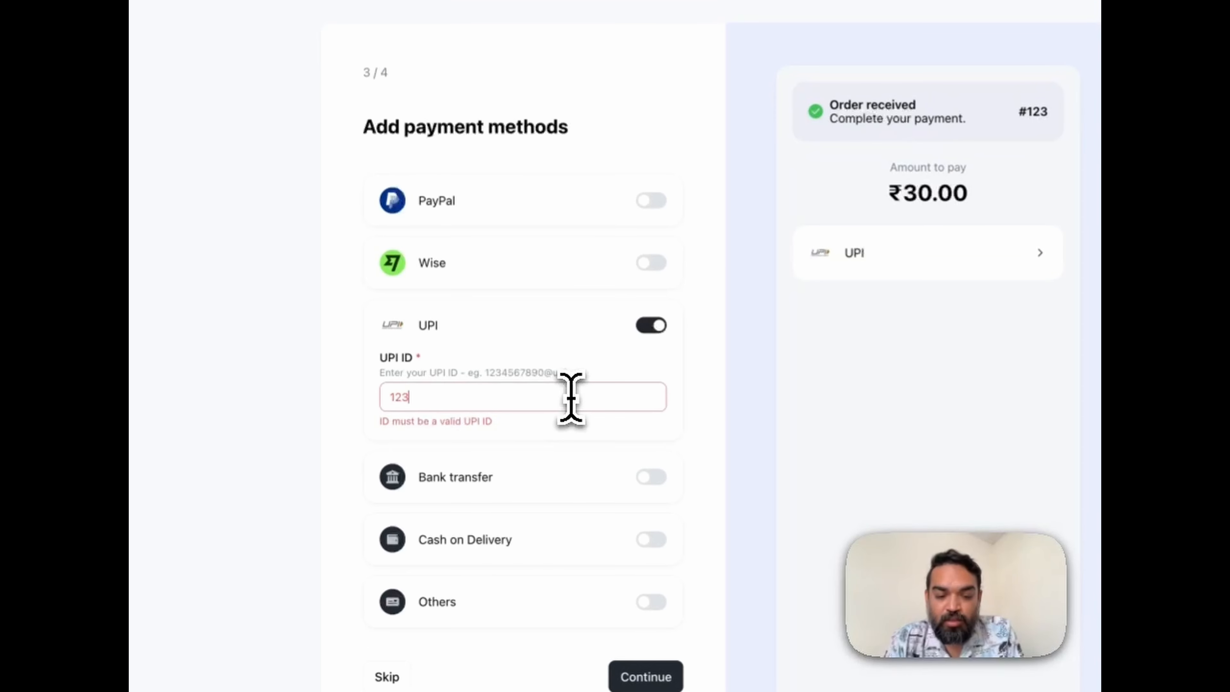
{"action": "type", "text": "45678"}
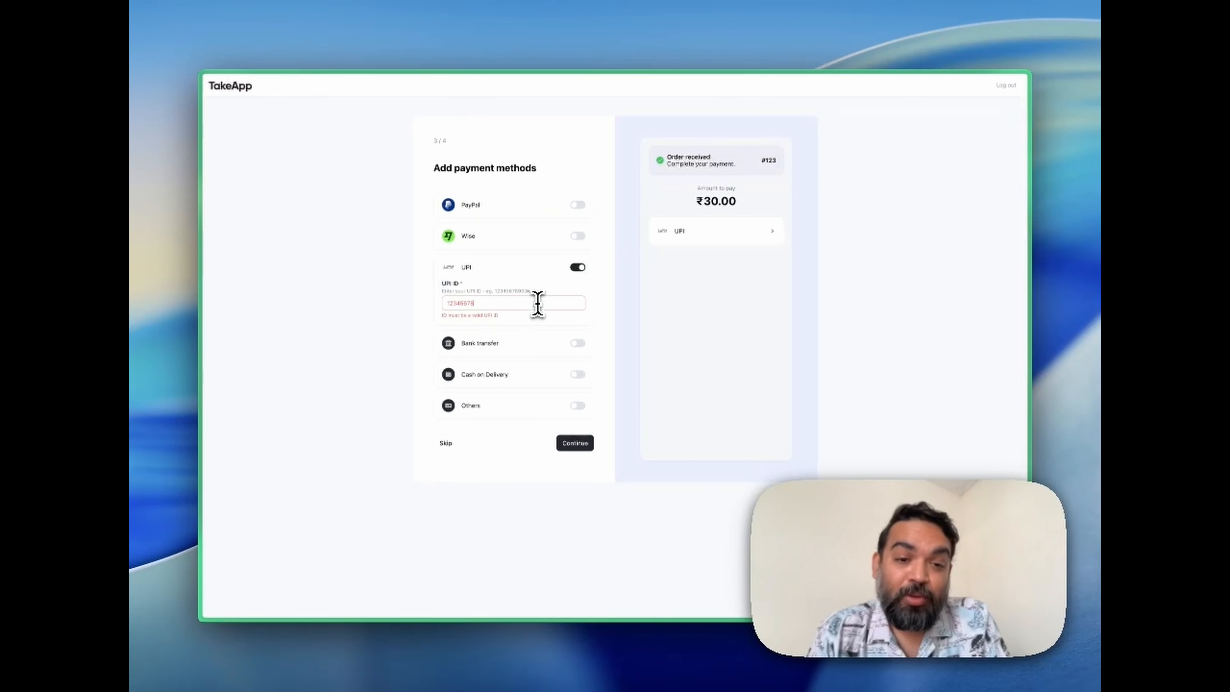
{"action": "type", "text": "@upi"}
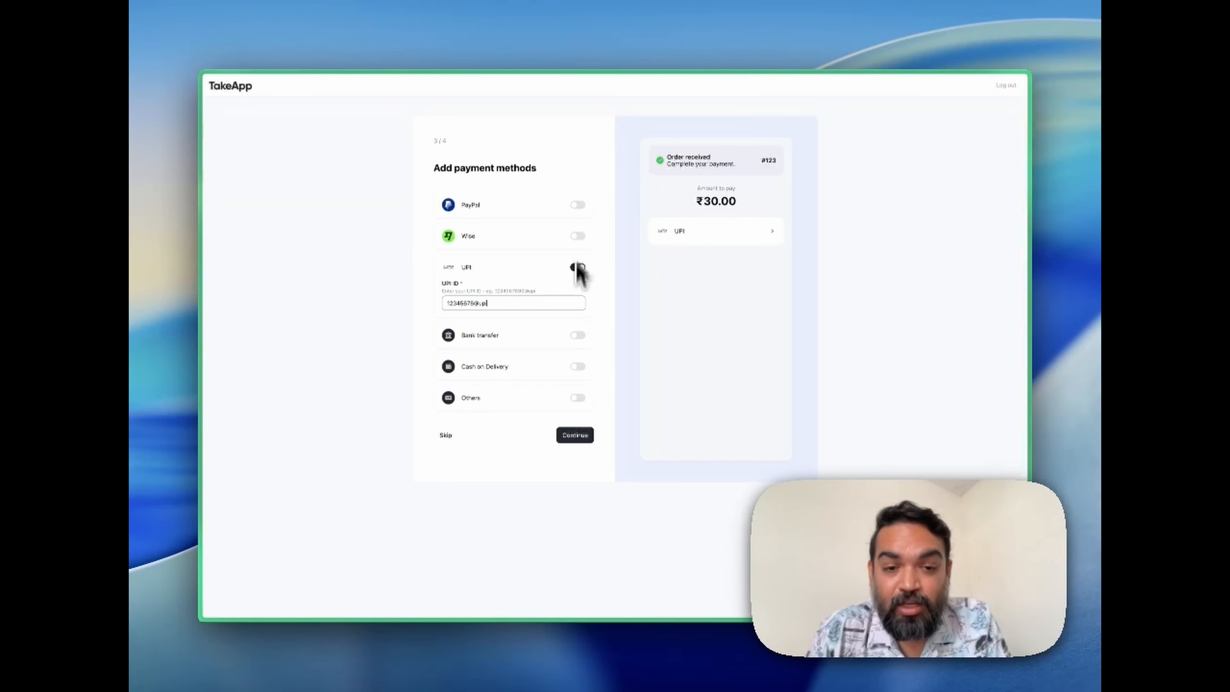
Enable Cash on Delivery, save the payment methods and skip connecting an own WhatsApp account.
{"action": "left_click", "coordinate": [577, 366]}
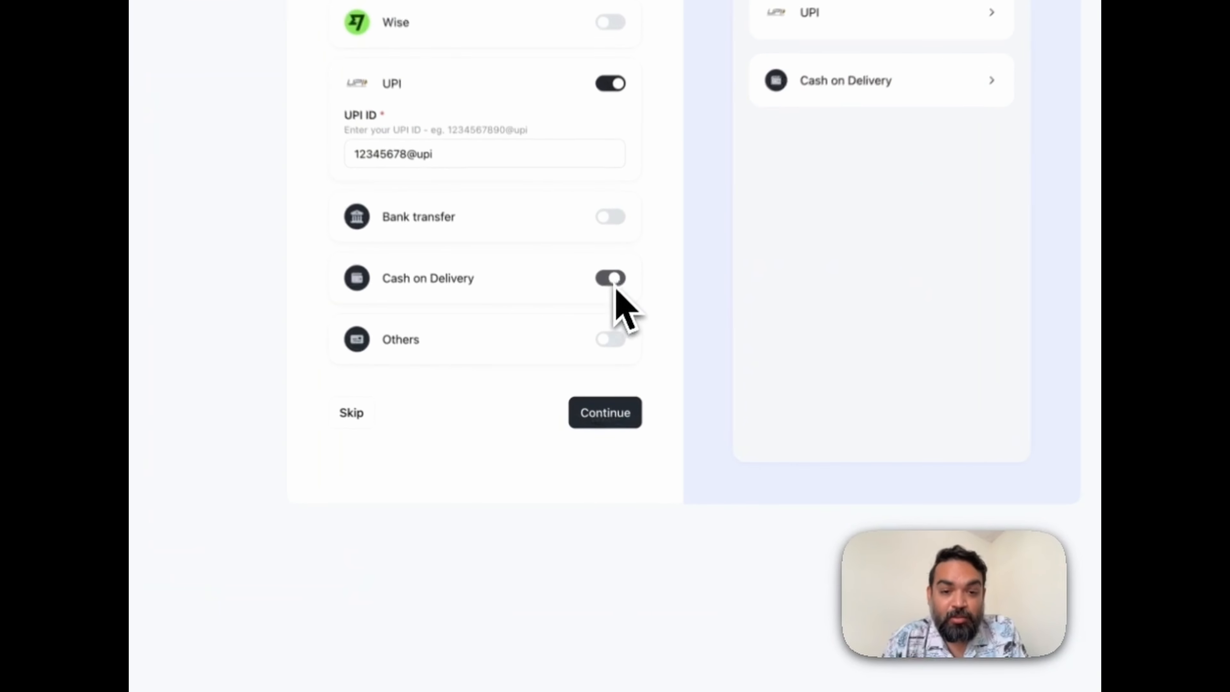
{"action": "left_click", "coordinate": [574, 435]}
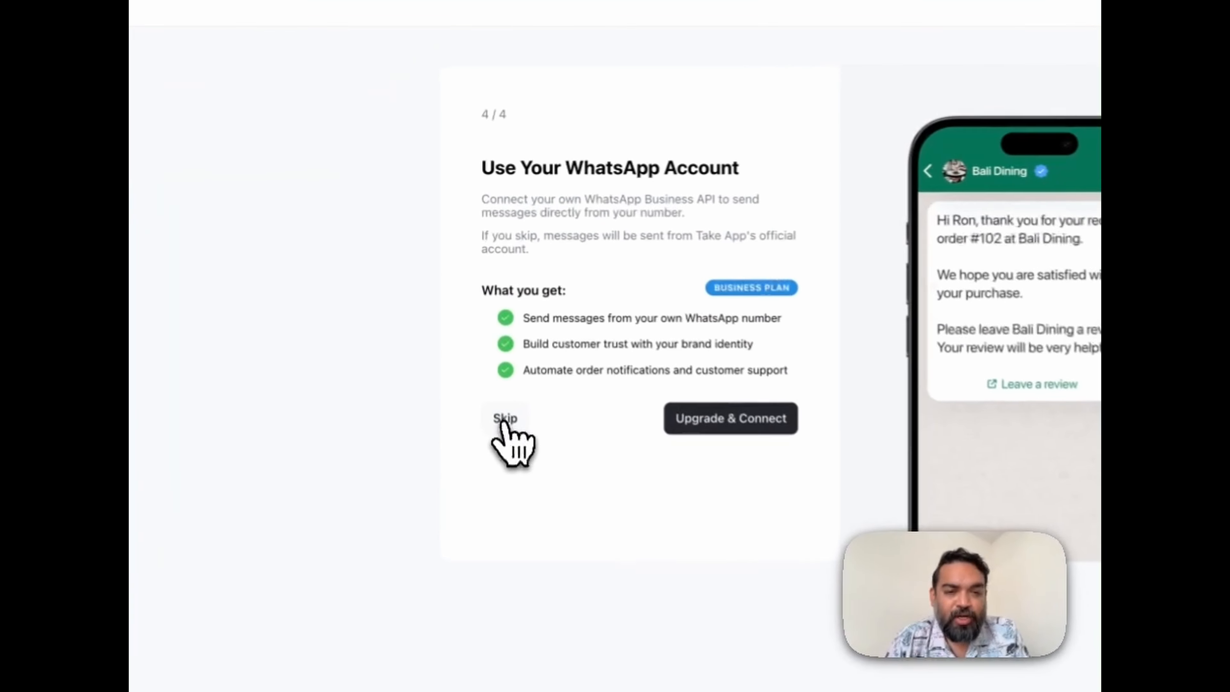
{"action": "left_click", "coordinate": [504, 420]}
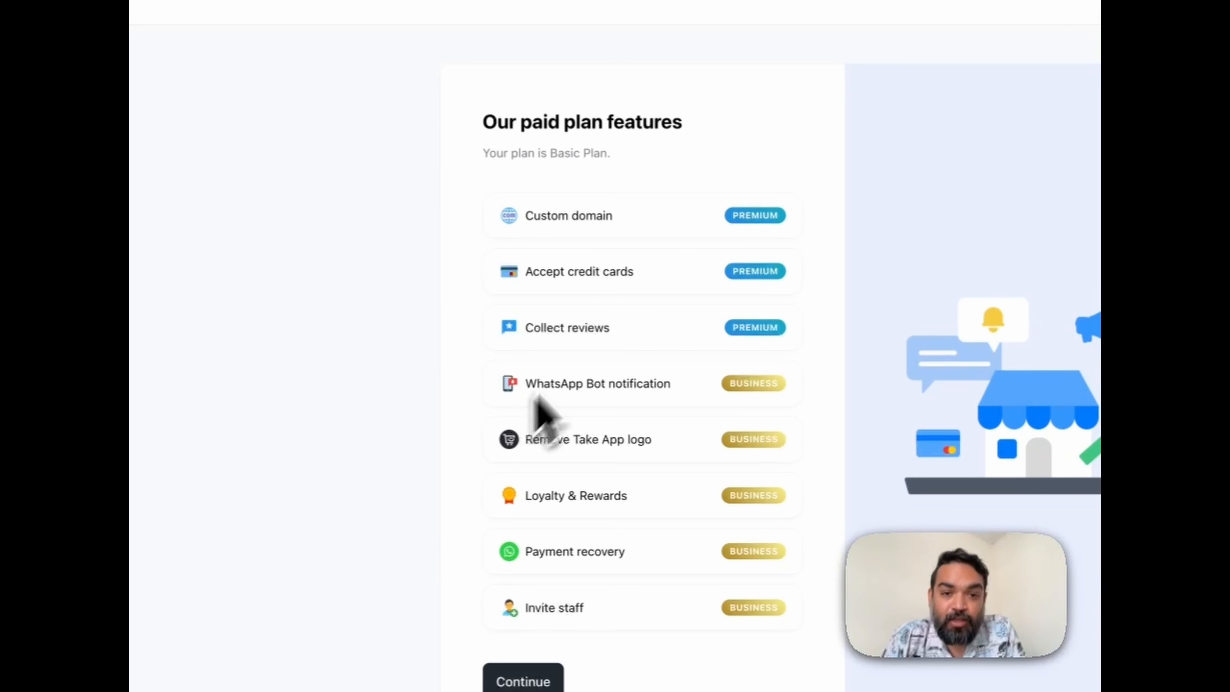
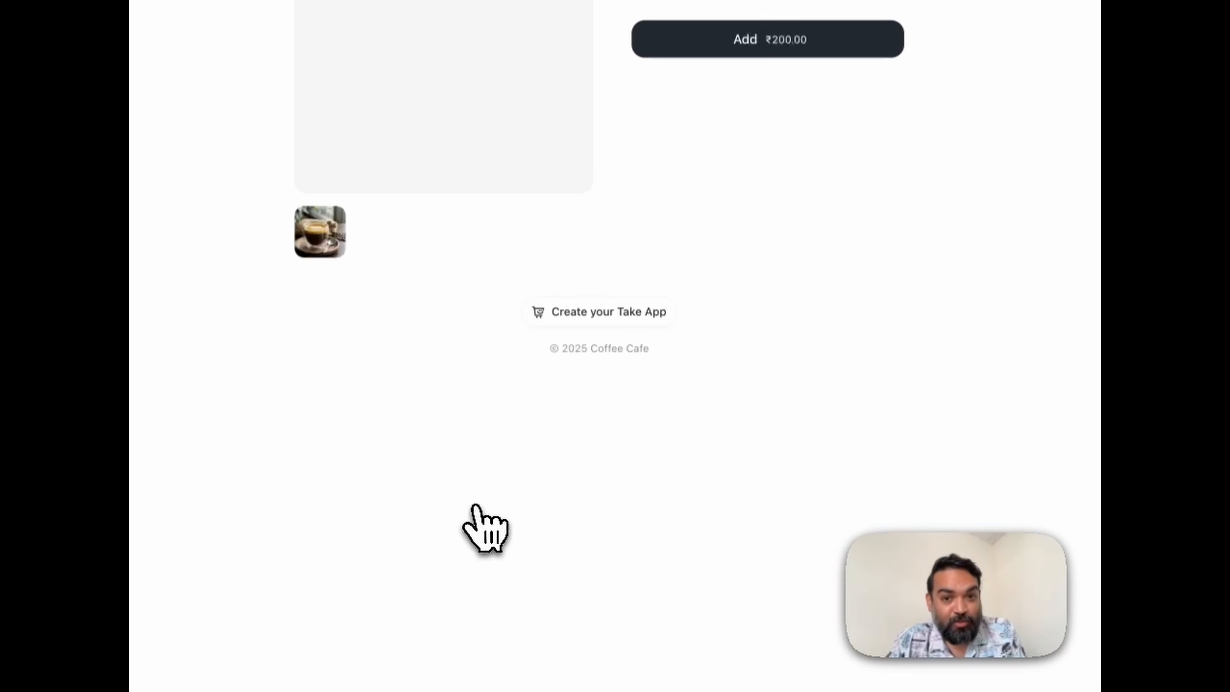
Add five House Espresso to the cart in the storefront and proceed to the checkout.
{"action": "left_click", "coordinate": [552, 241]}
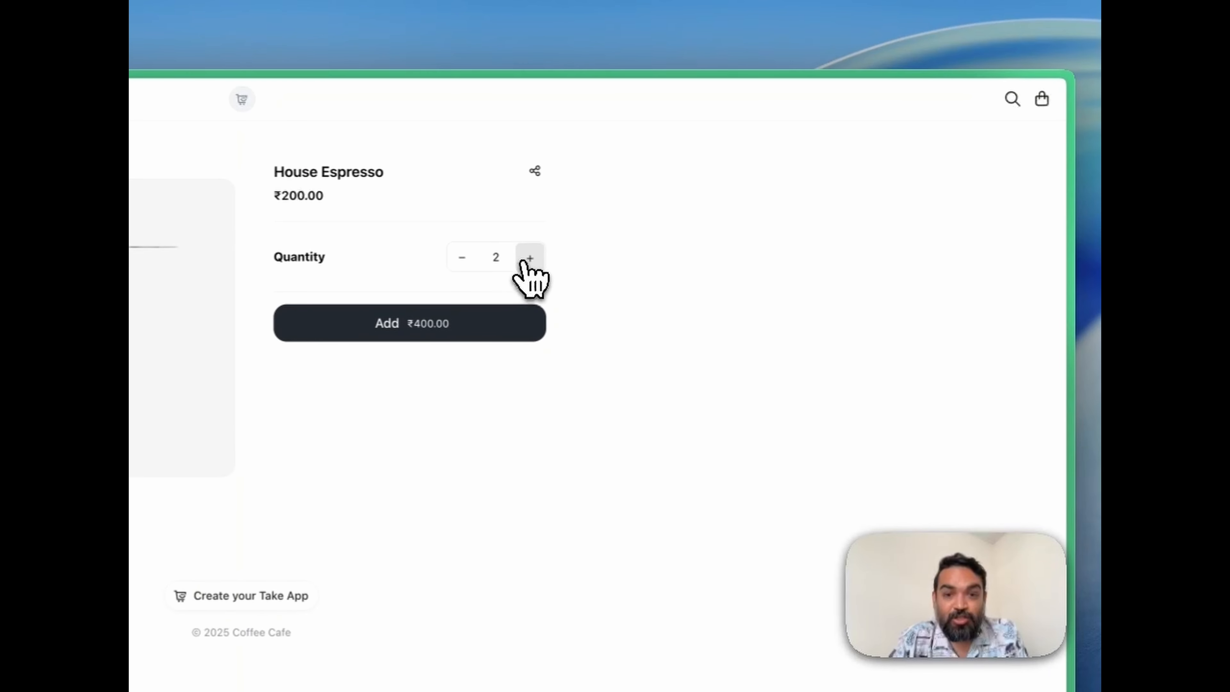
{"action": "left_click", "coordinate": [529, 258]}
{"action": "left_click", "coordinate": [529, 258]}
{"action": "left_click", "coordinate": [530, 258]}
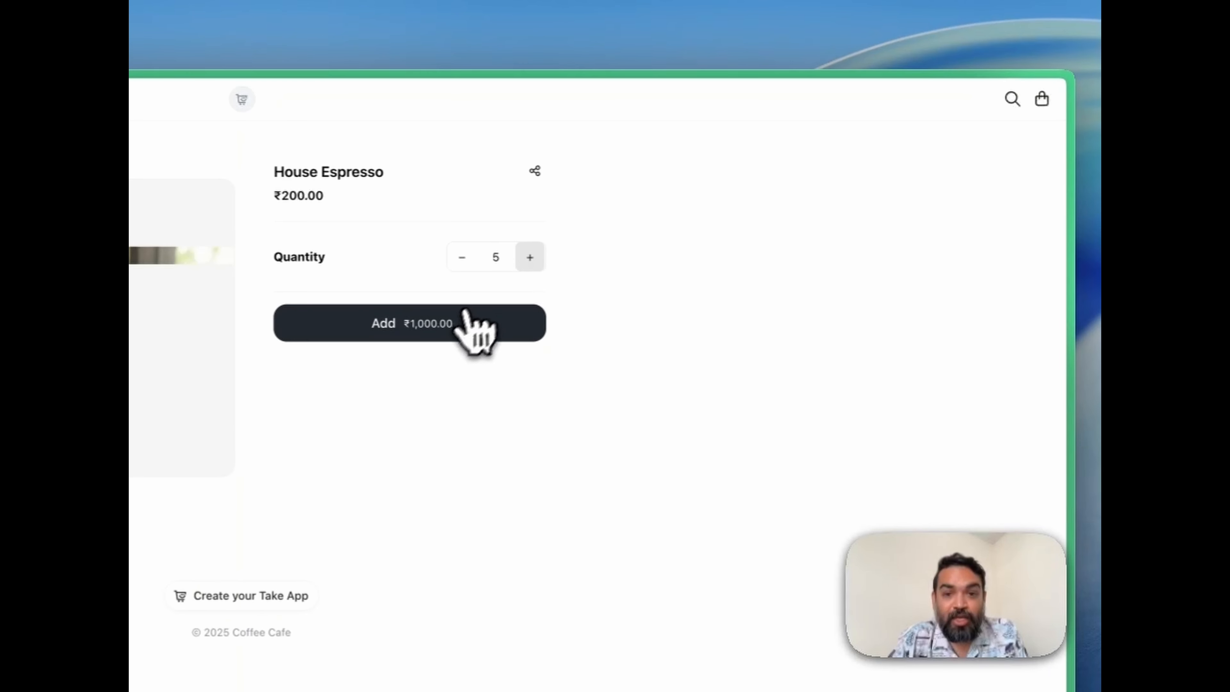
{"action": "left_click", "coordinate": [465, 332]}
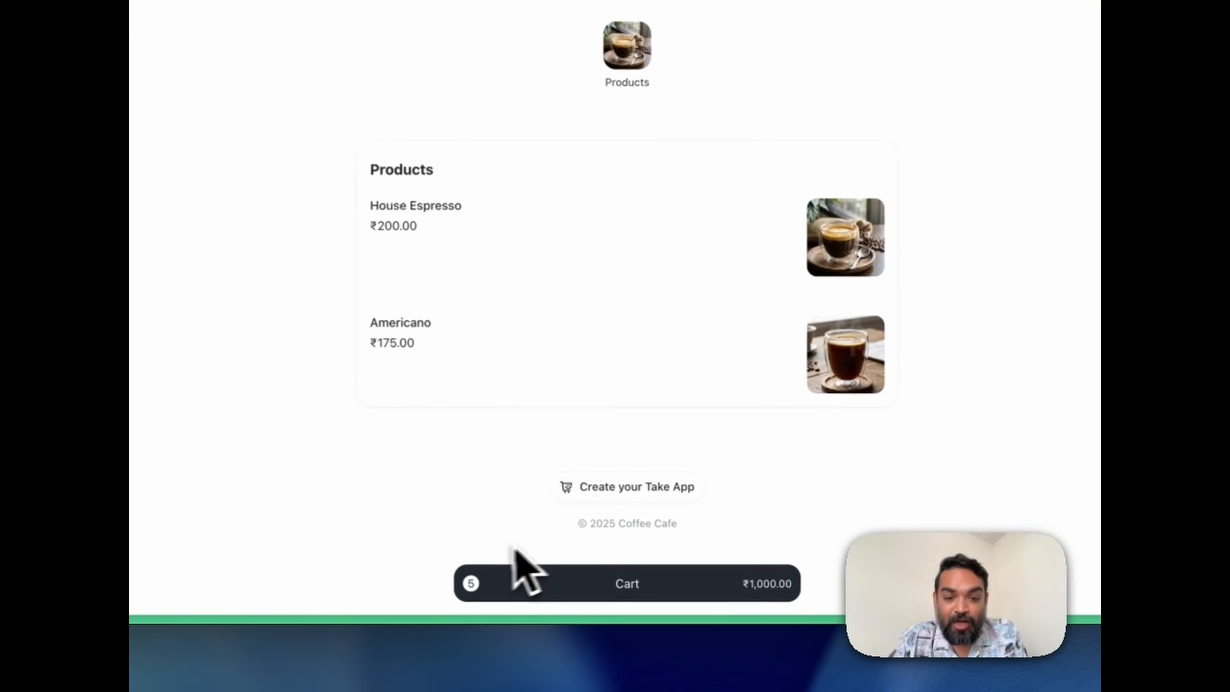
{"action": "left_click", "coordinate": [596, 581]}
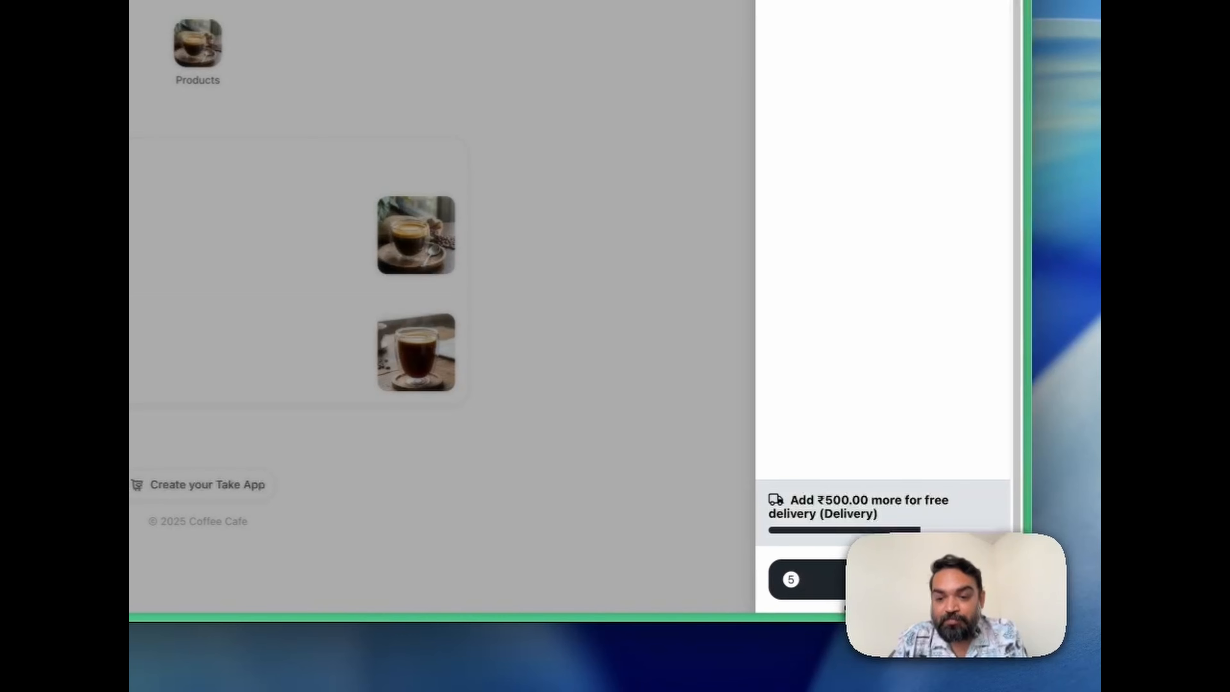
{"action": "left_click", "coordinate": [889, 580]}
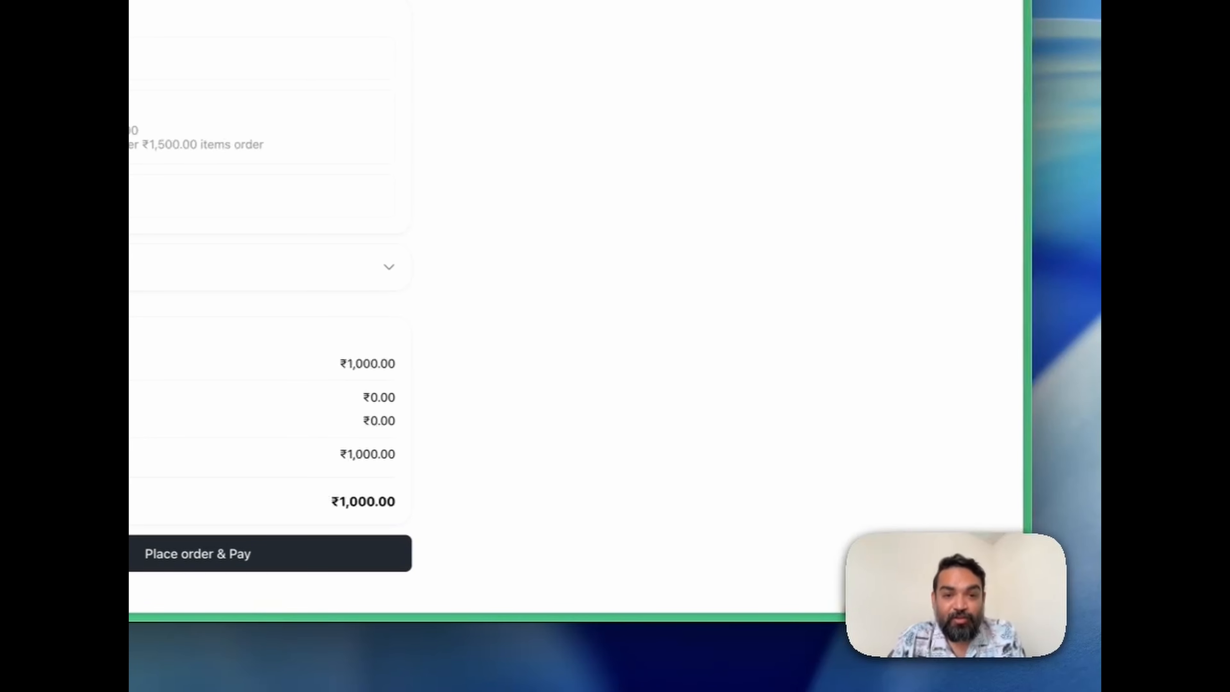
Try the Delivery and Dine in services in the checkout form, and return to the store's home page.
{"action": "left_click", "coordinate": [200, 105]}
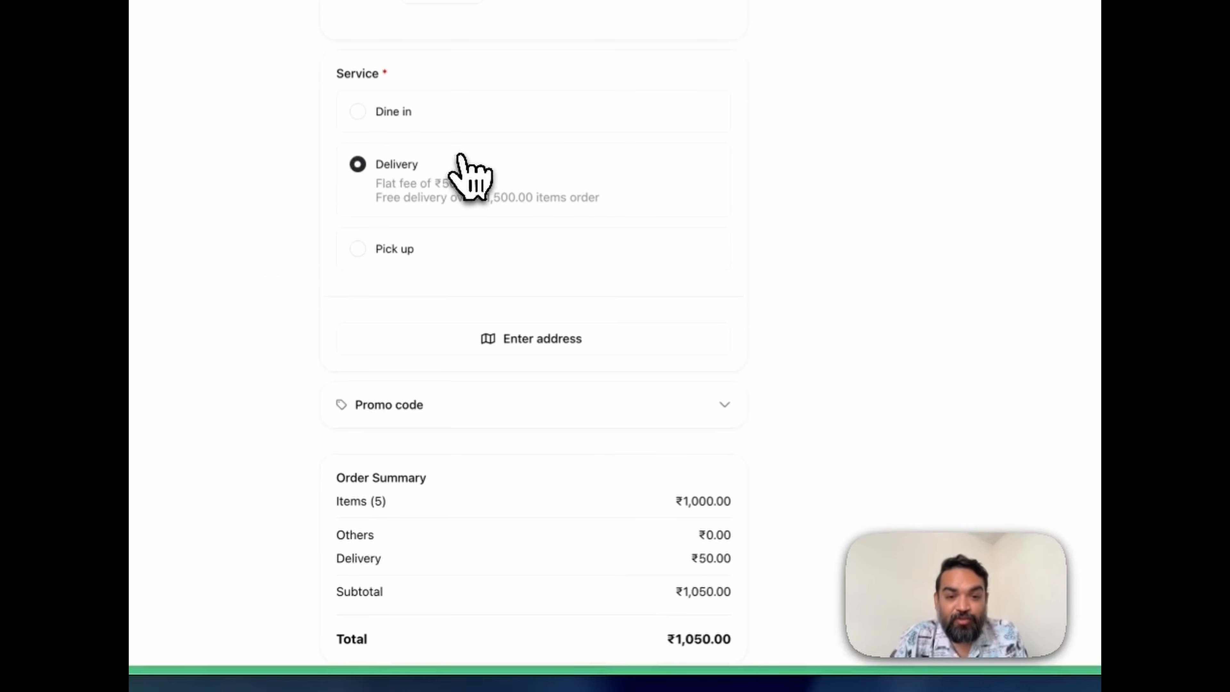
{"action": "scroll", "coordinate": [547, 194], "scroll_direction": "down", "scroll_amount": 2}
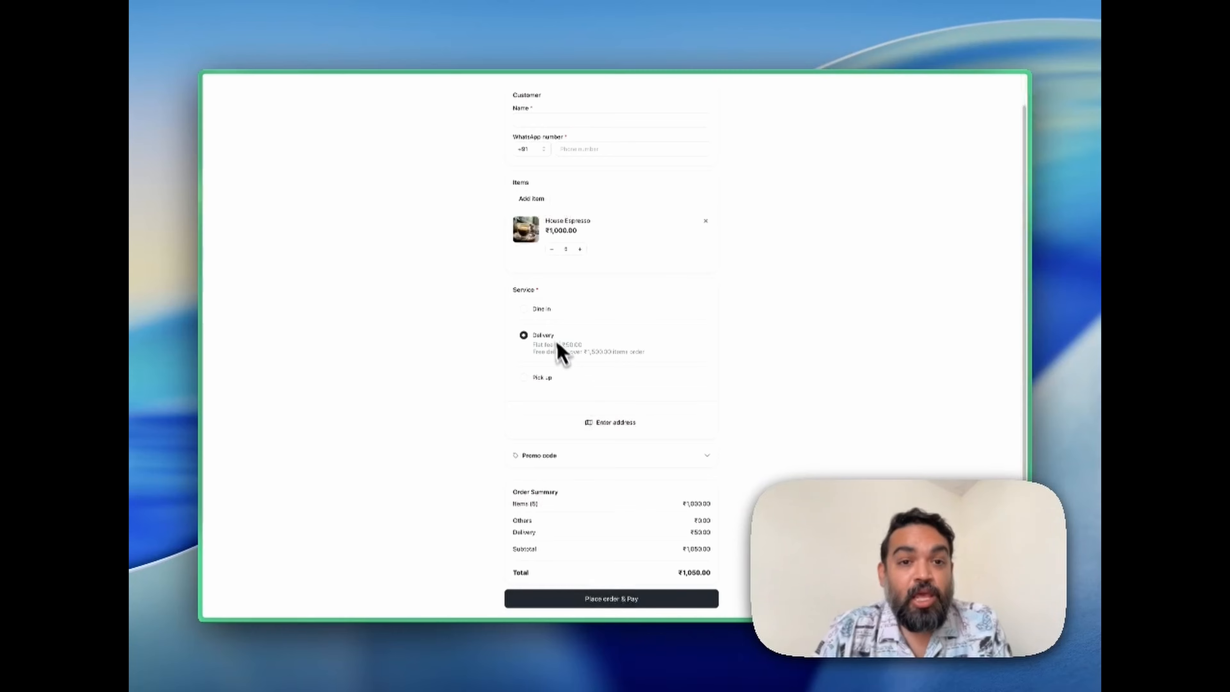
{"action": "scroll", "coordinate": [562, 351], "scroll_direction": "up", "scroll_amount": 1}
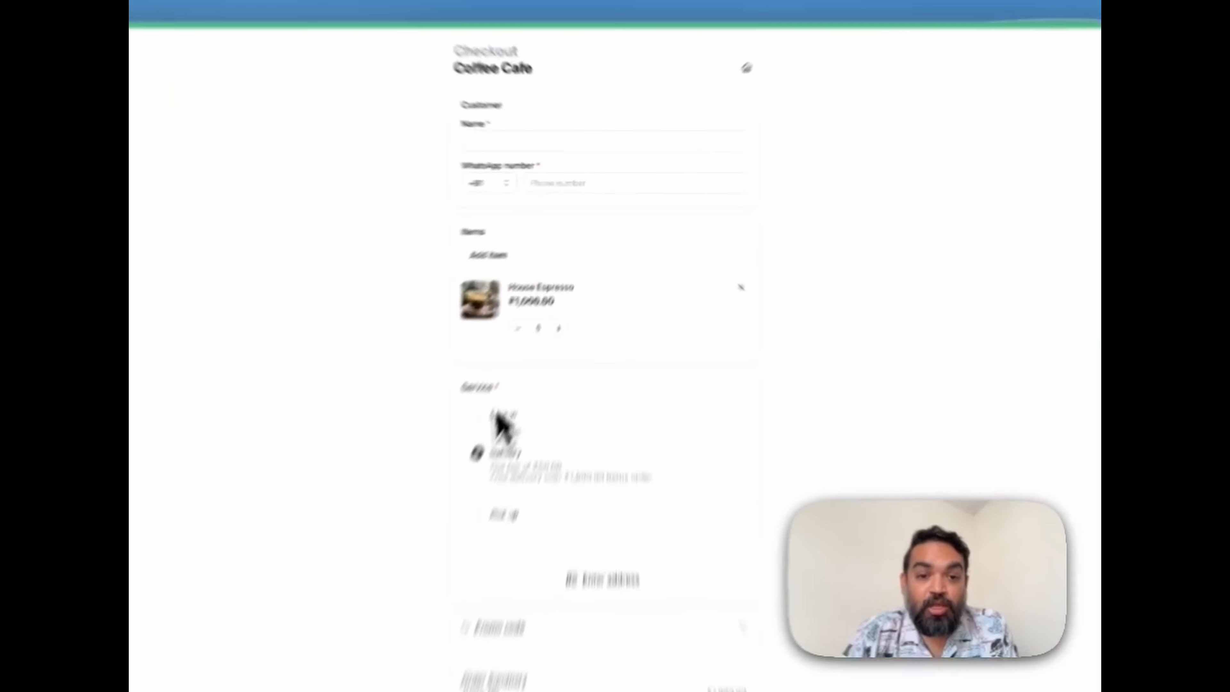
{"action": "left_click", "coordinate": [537, 343]}
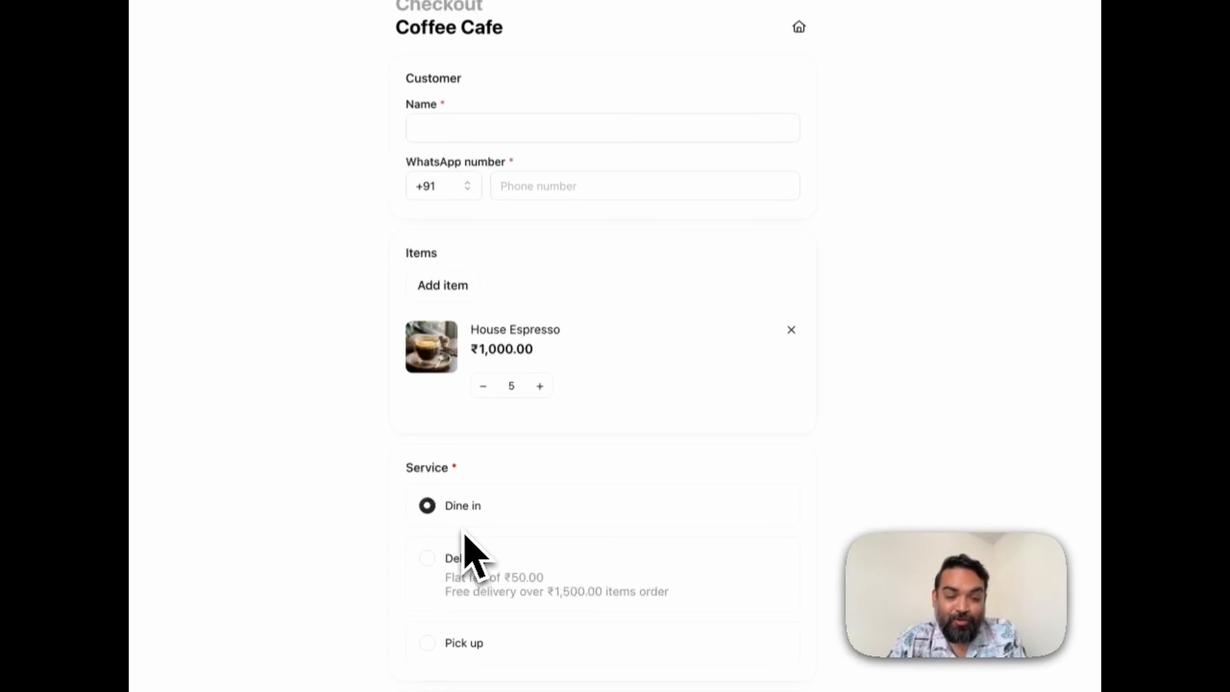
{"action": "scroll", "coordinate": [794, 150], "scroll_direction": "up", "scroll_amount": 3}
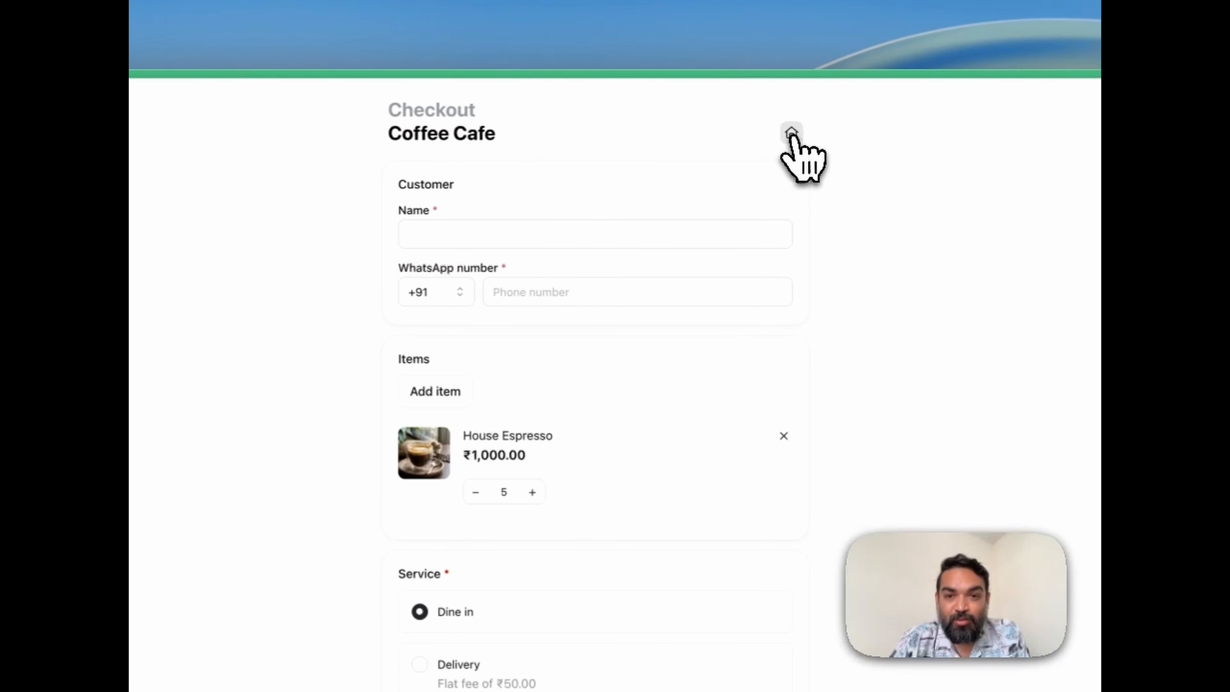
{"action": "left_click", "coordinate": [793, 138]}
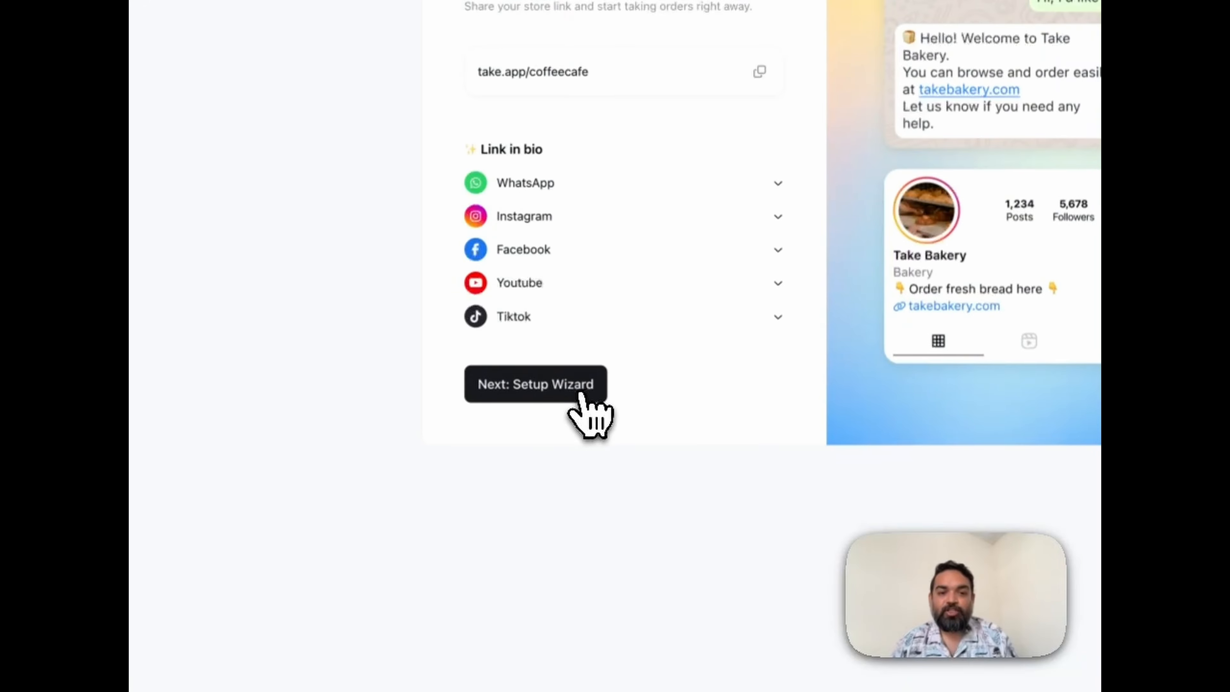
In the setup wizard, choose to update customers manually on order status and leave unpaid orders as pending.
{"action": "left_click", "coordinate": [580, 393]}
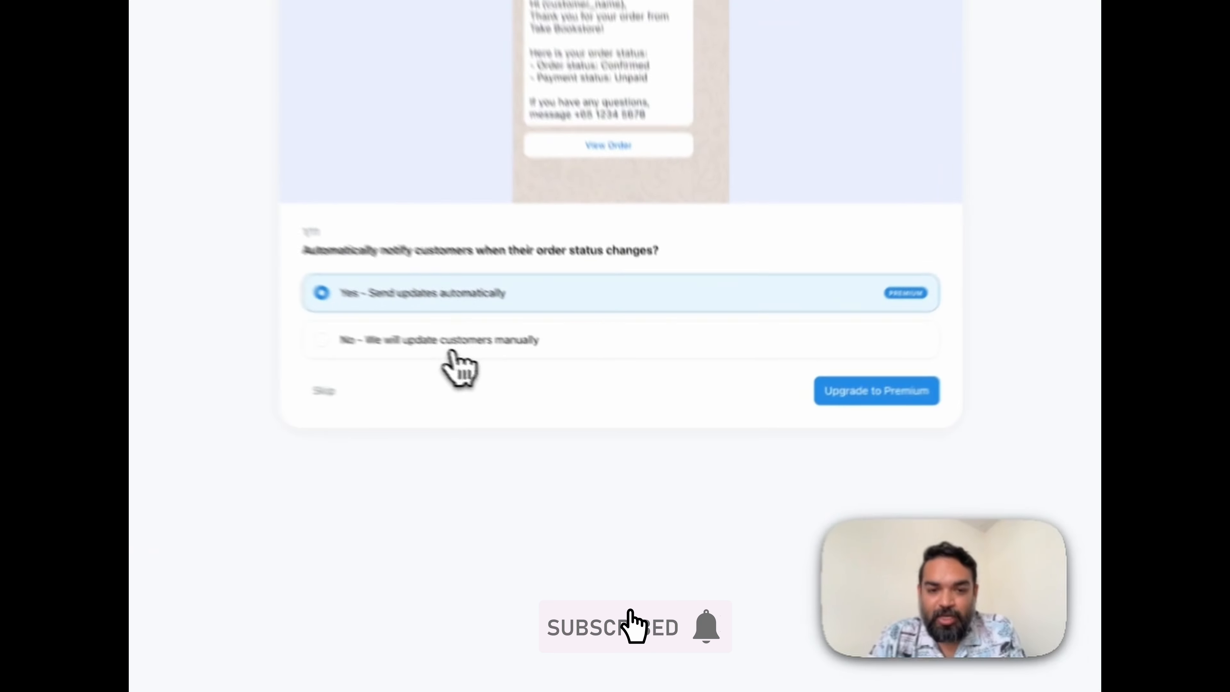
{"action": "left_click", "coordinate": [454, 351]}
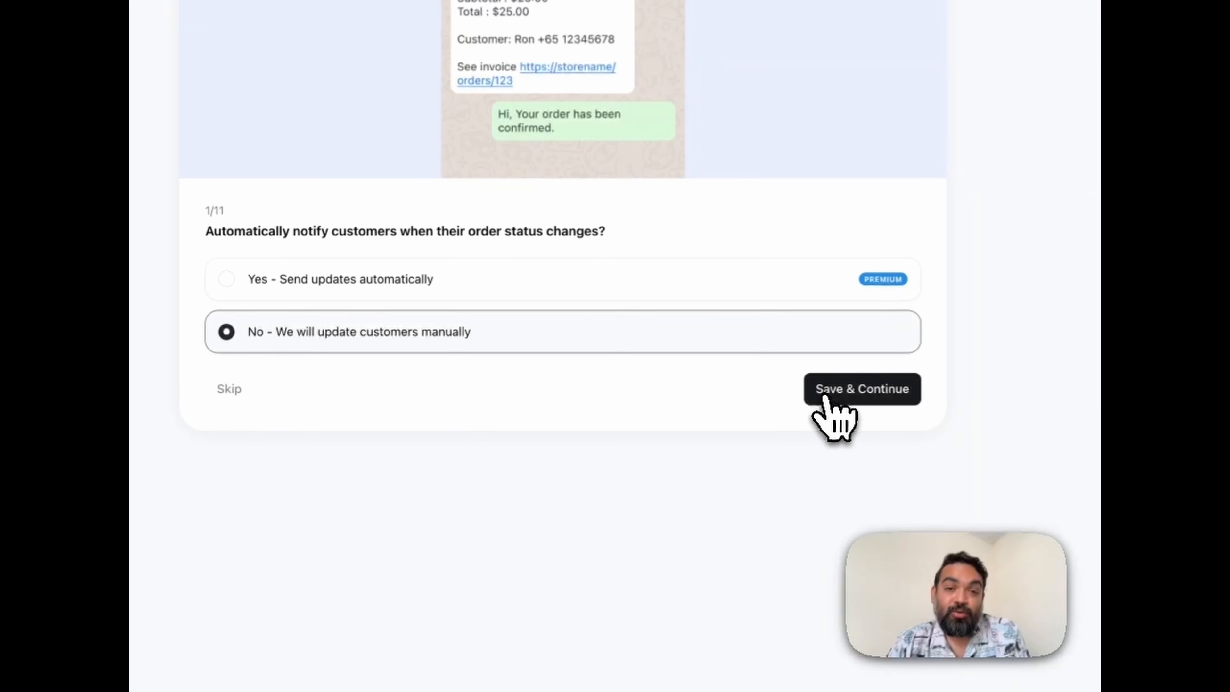
{"action": "left_click", "coordinate": [830, 399]}
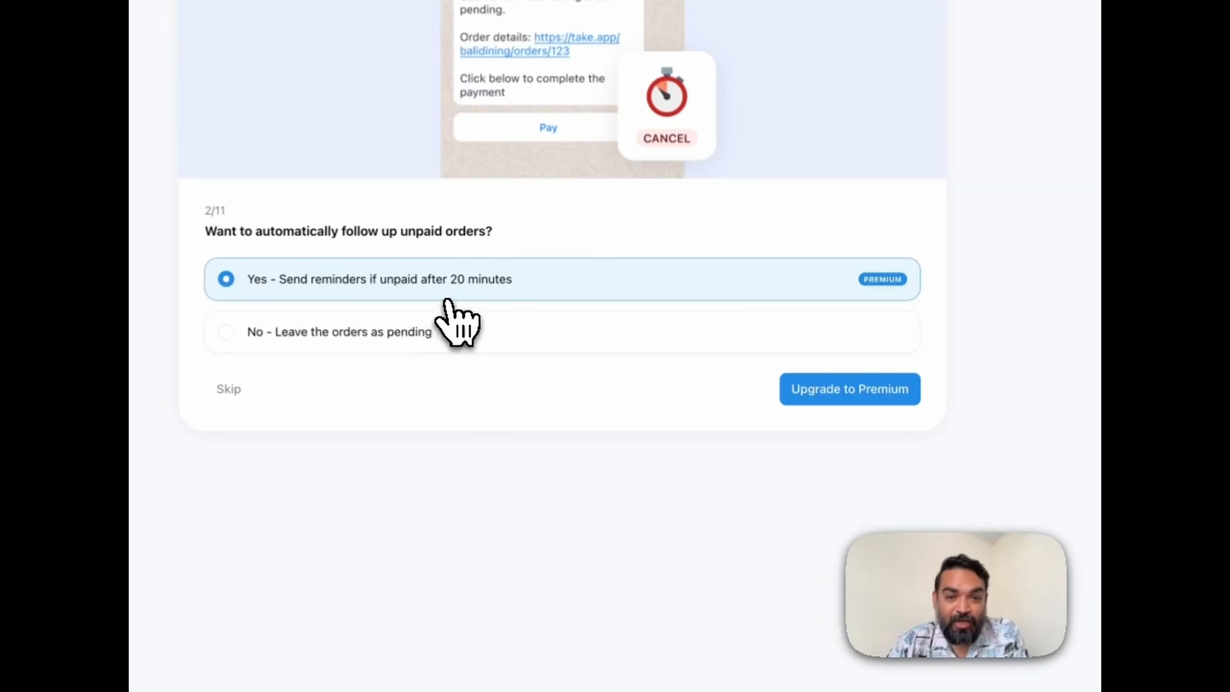
{"action": "left_click", "coordinate": [415, 331]}
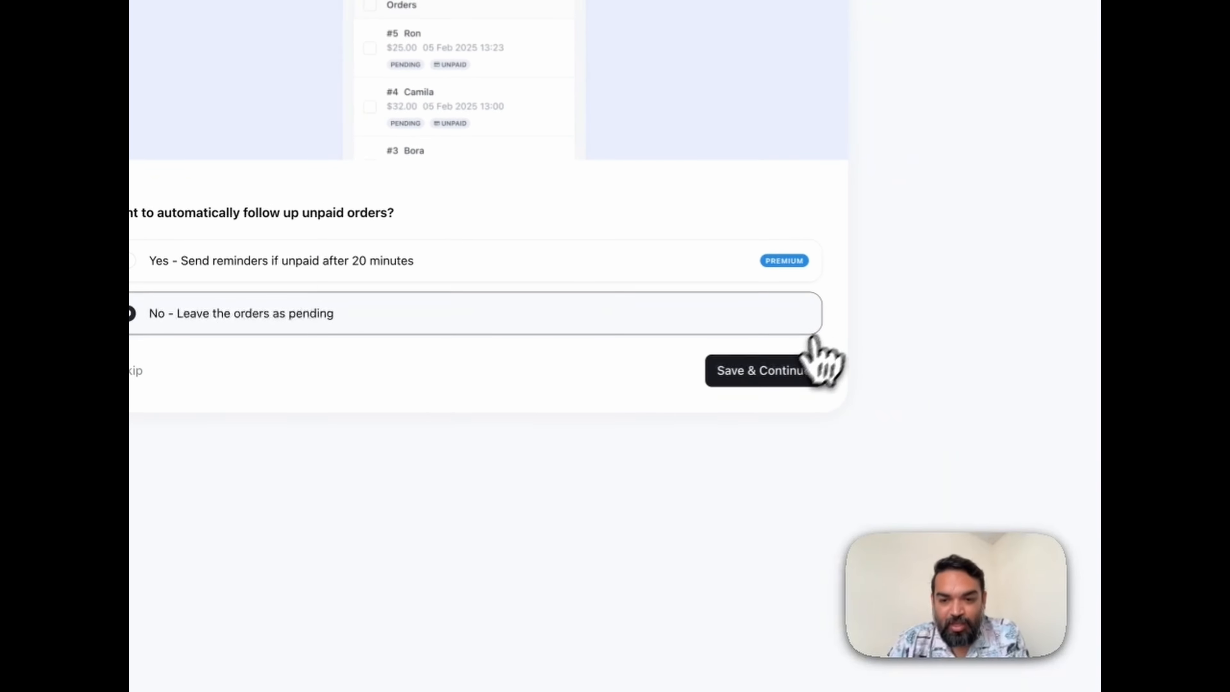
{"action": "left_click", "coordinate": [771, 377]}
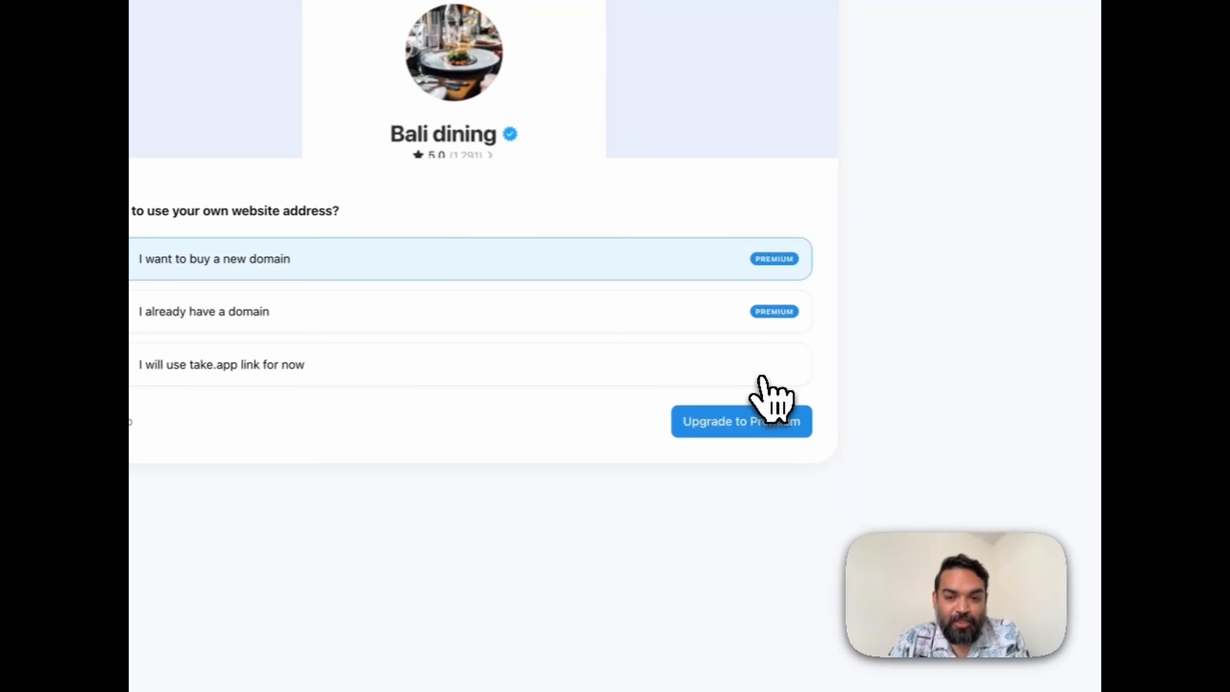
Use the take.app link as the website address and choose not to ask customers for reviews.
{"action": "left_click", "coordinate": [583, 378]}
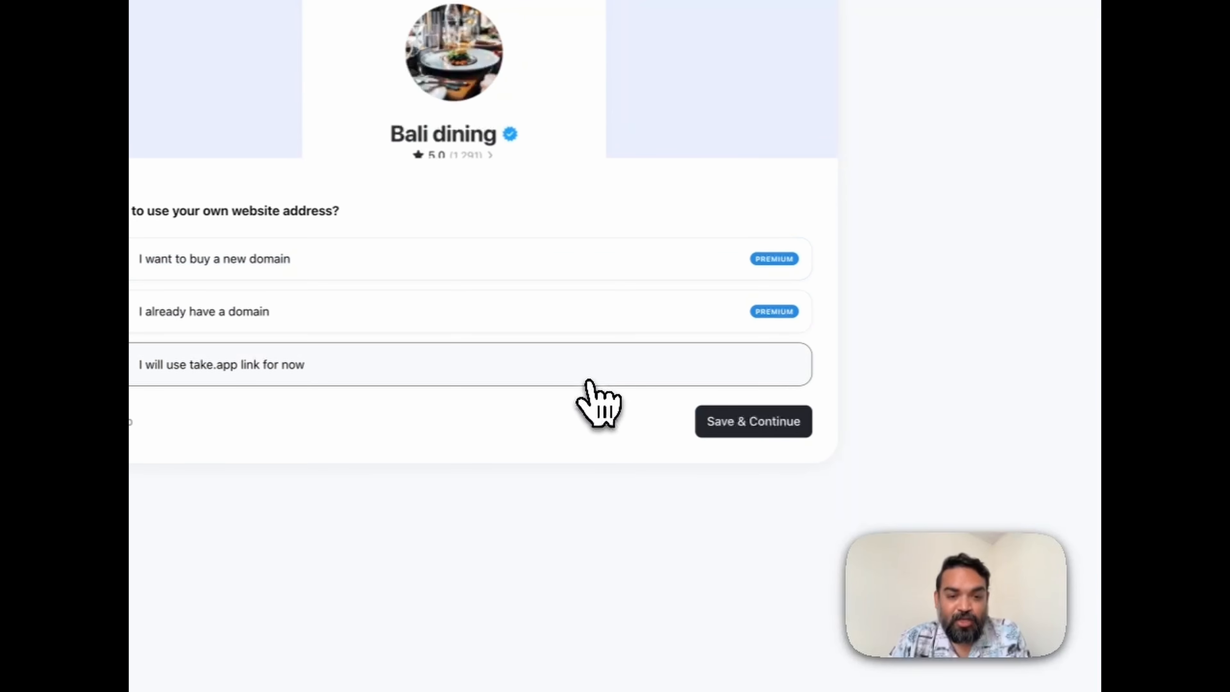
{"action": "left_click", "coordinate": [741, 427]}
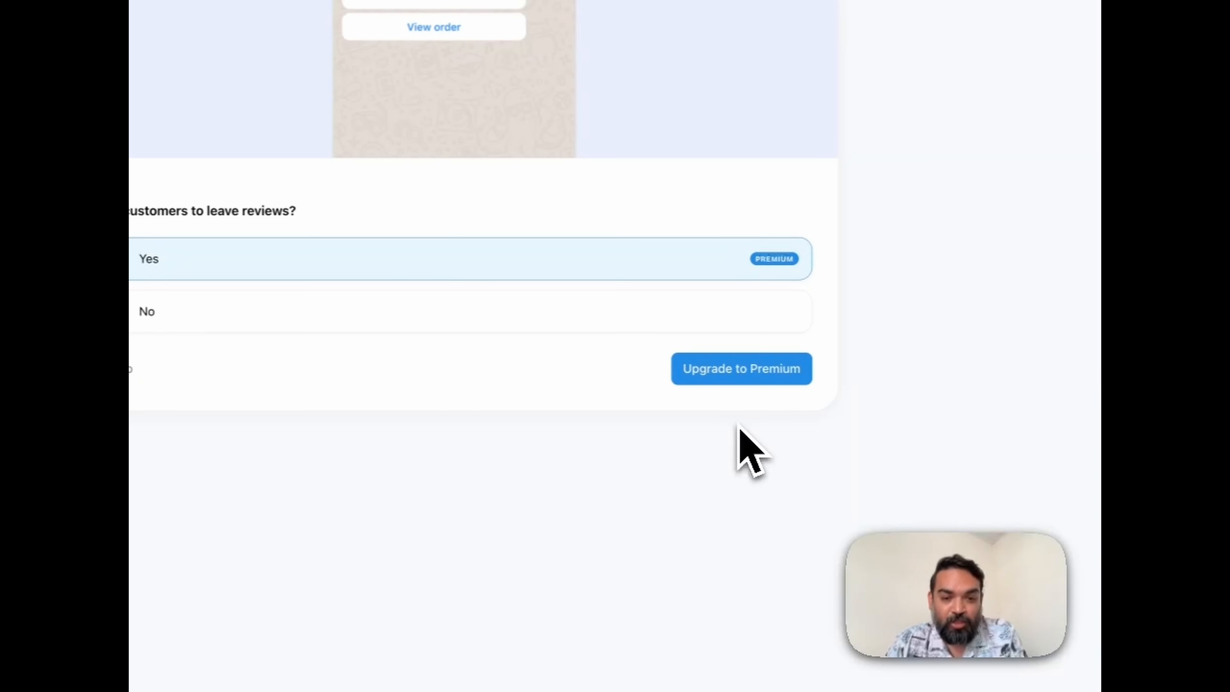
{"action": "left_click", "coordinate": [400, 320]}
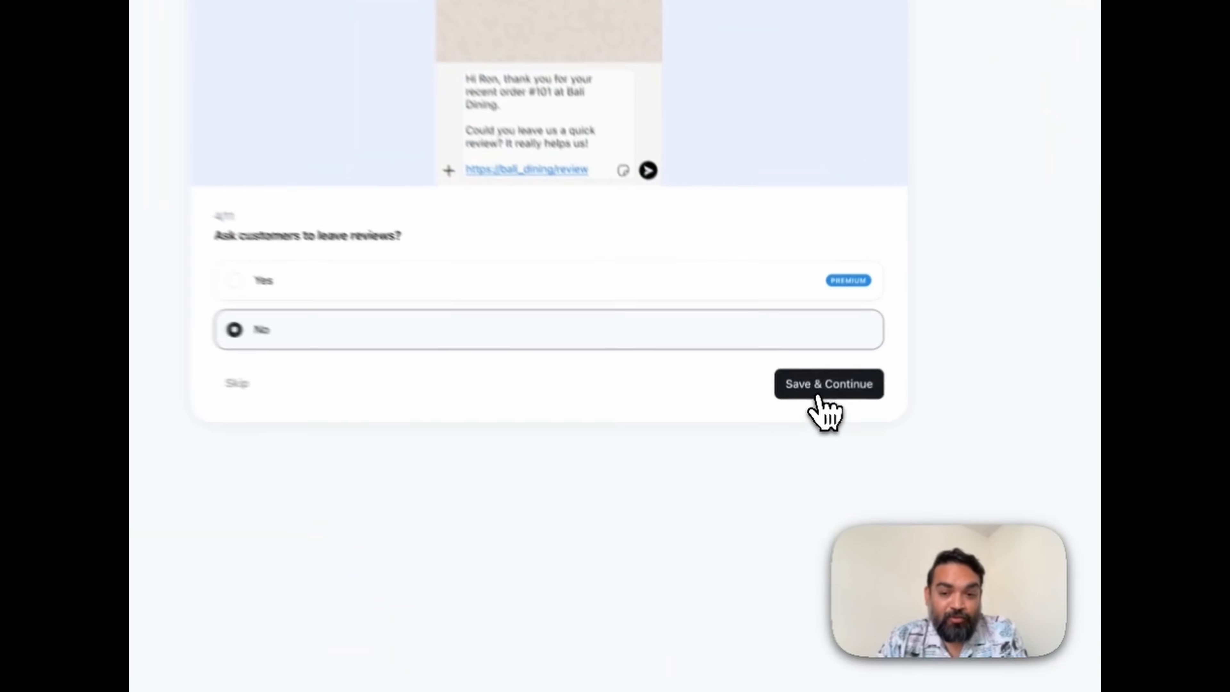
{"action": "left_click", "coordinate": [818, 409]}
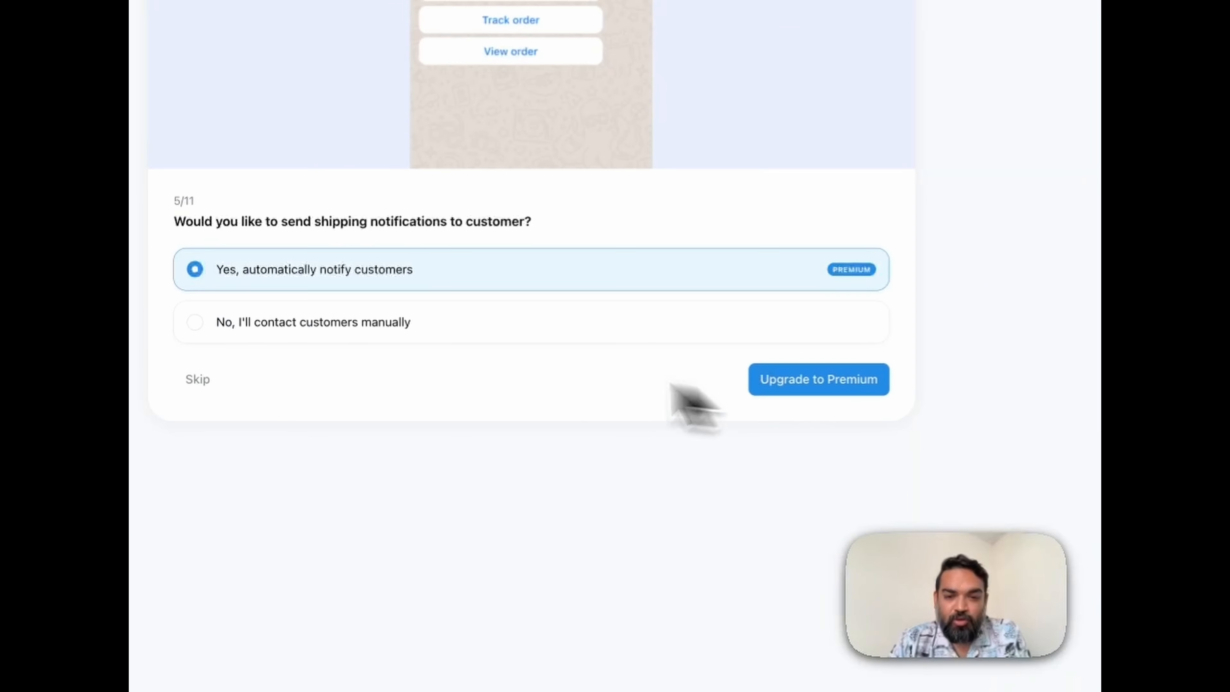
Choose to contact customers manually about shipping and let them send order details immediately after checkout.
{"action": "left_click", "coordinate": [496, 326]}
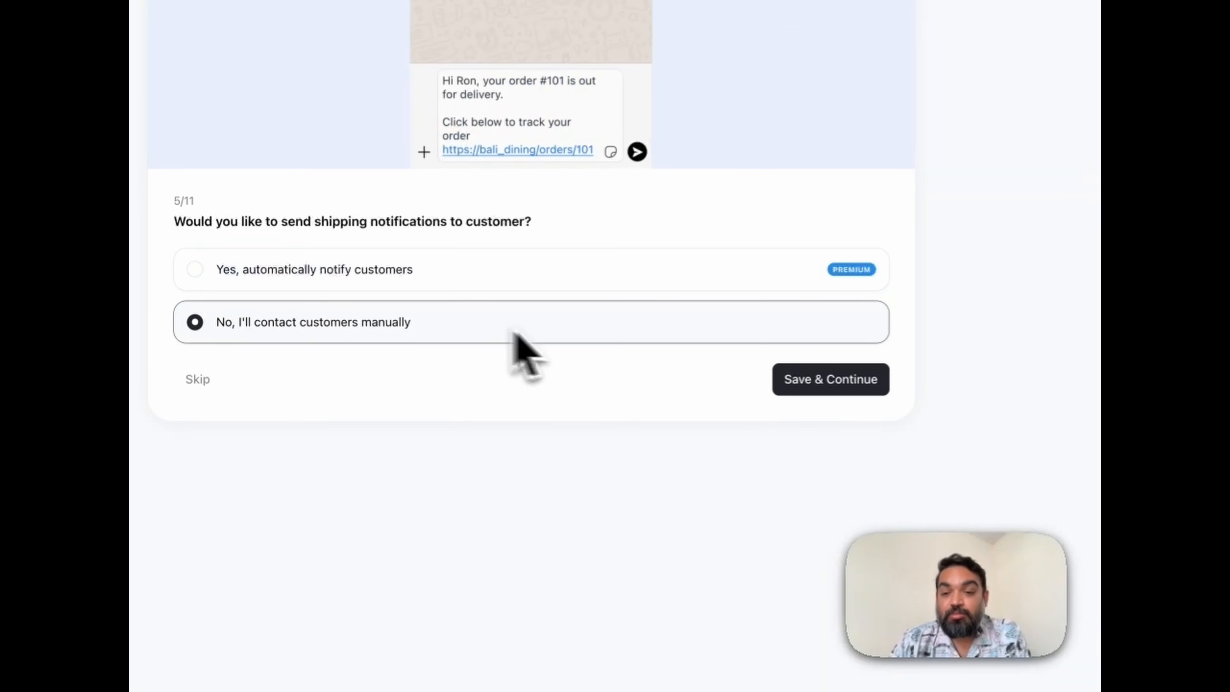
{"action": "left_click", "coordinate": [816, 382]}
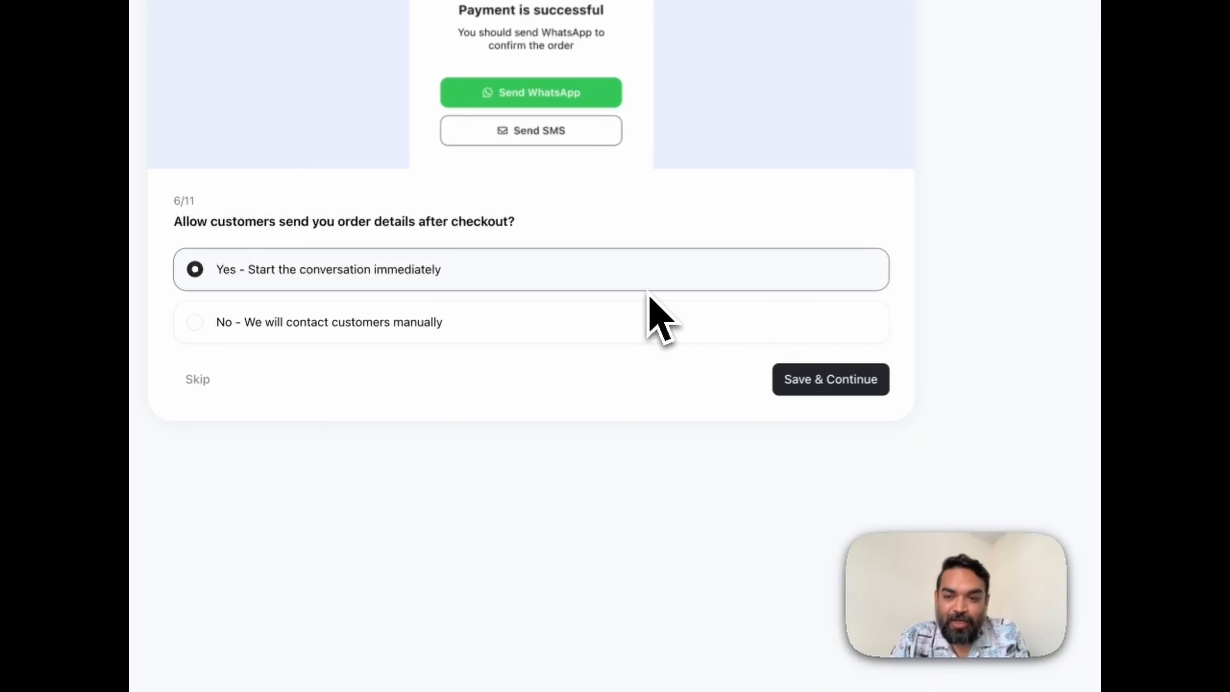
{"action": "left_click", "coordinate": [806, 383]}
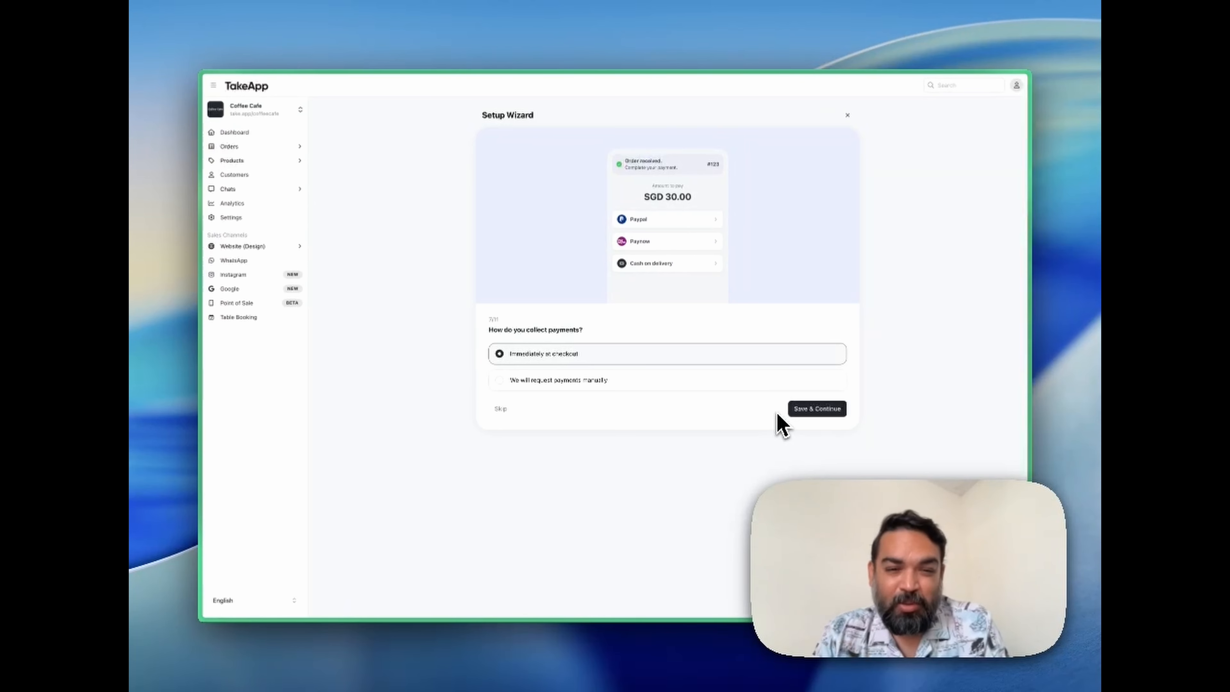
Collect payments immediately at checkout and decline loyalty rewards to focus on first-time sales.
{"action": "left_click", "coordinate": [814, 409]}
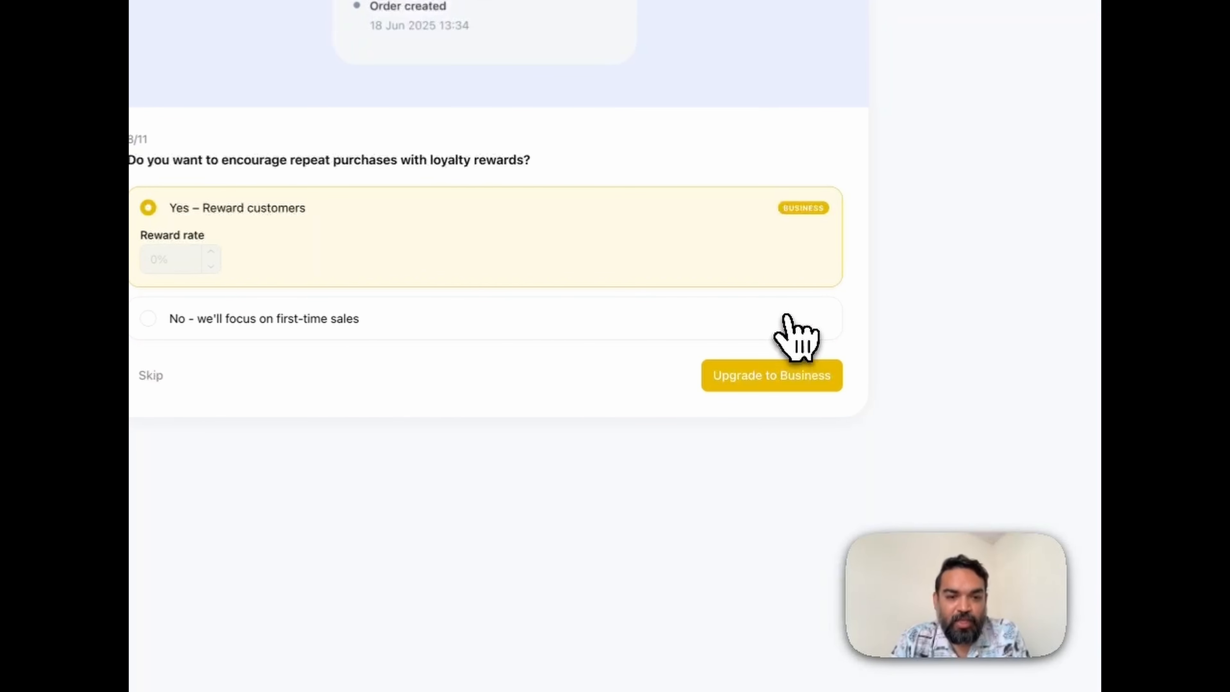
{"action": "left_click", "coordinate": [810, 307]}
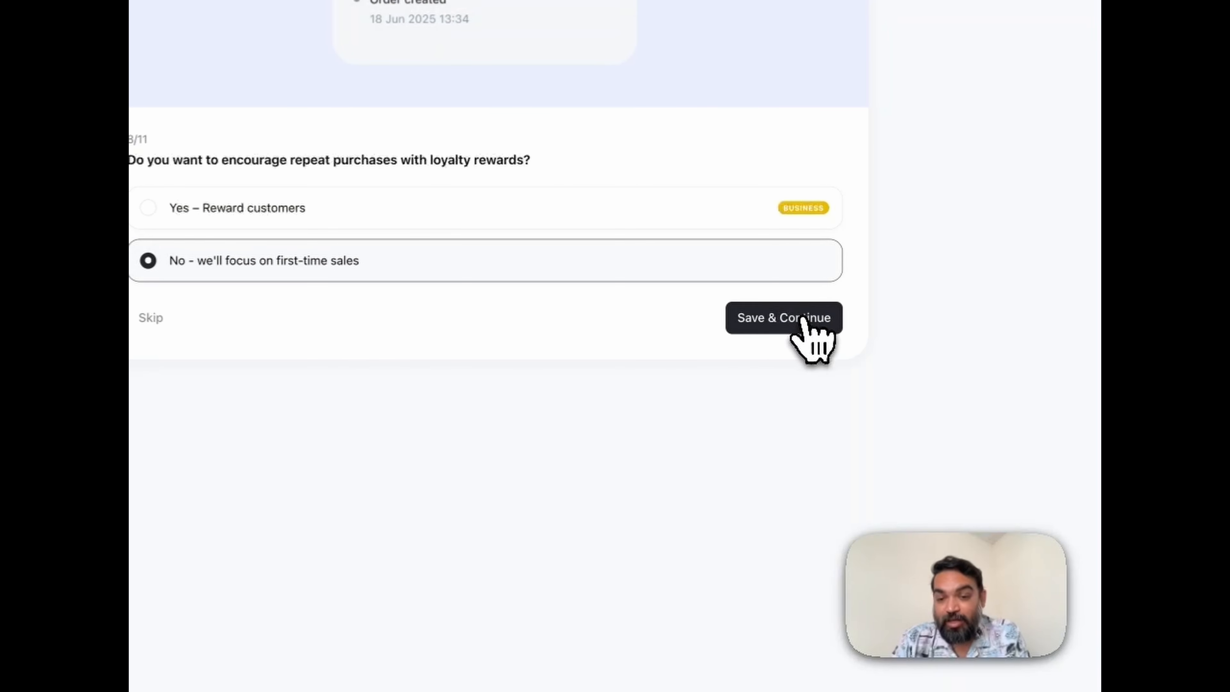
{"action": "left_click", "coordinate": [802, 320]}
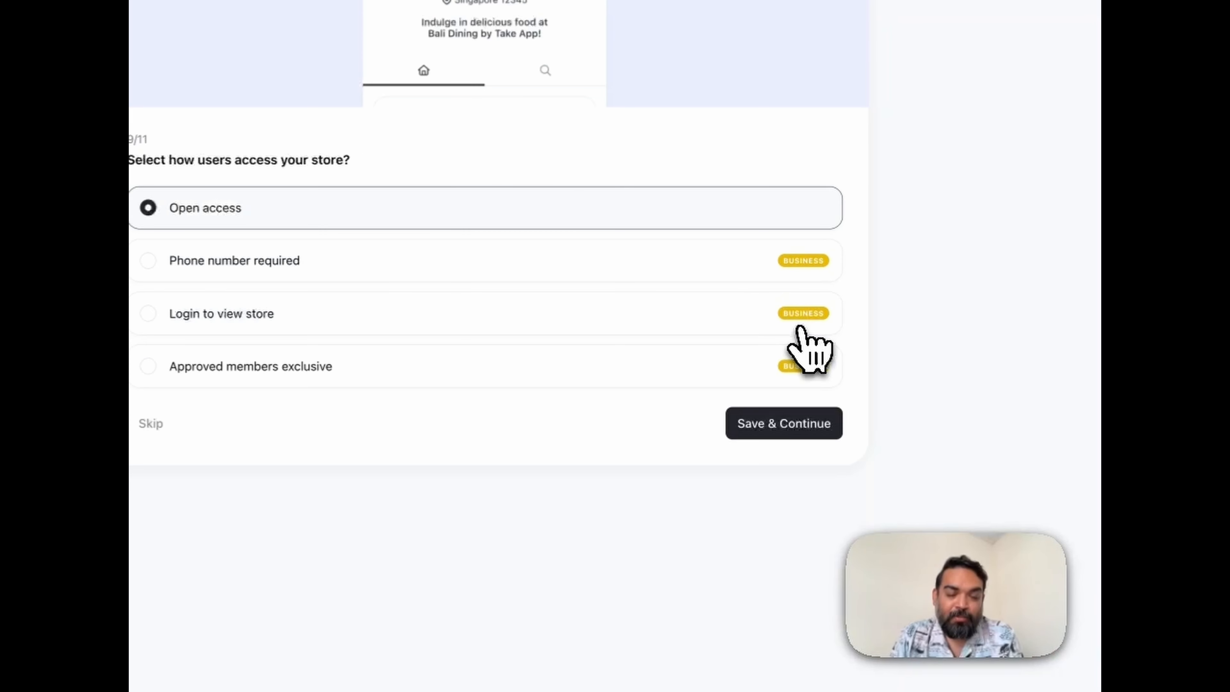
Keep the store on open access and charge a 5% tax that is included in the price of items.
{"action": "left_click", "coordinate": [777, 424]}
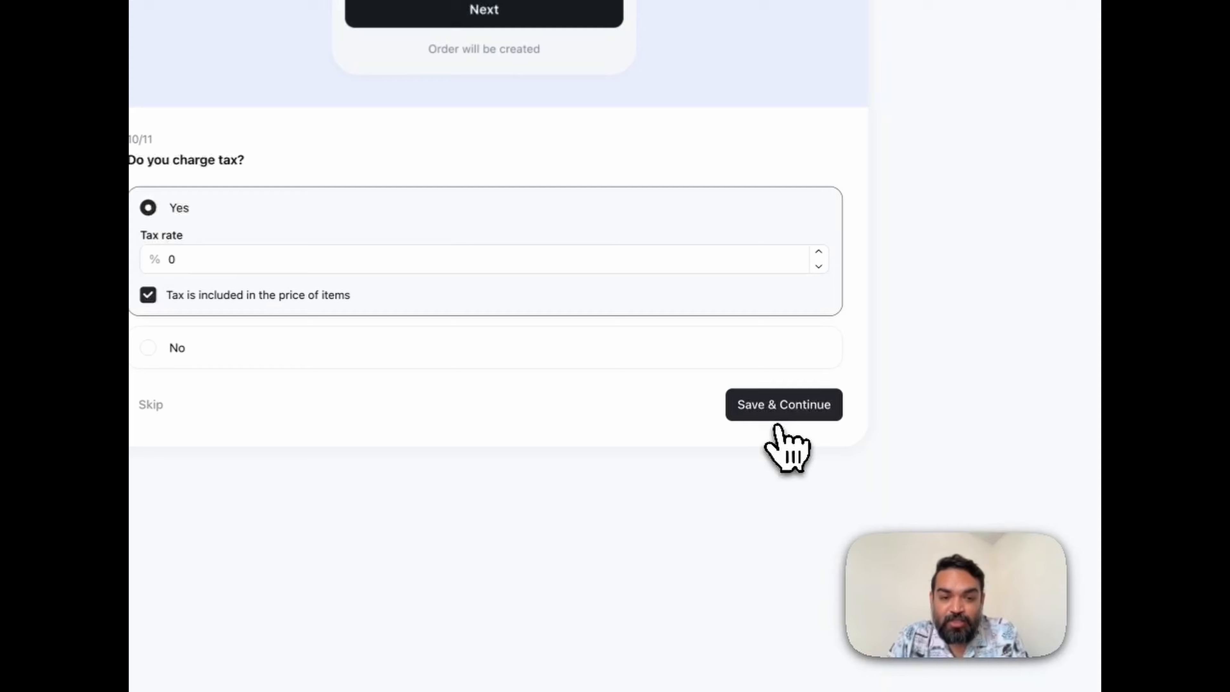
{"action": "left_click", "coordinate": [160, 262]}
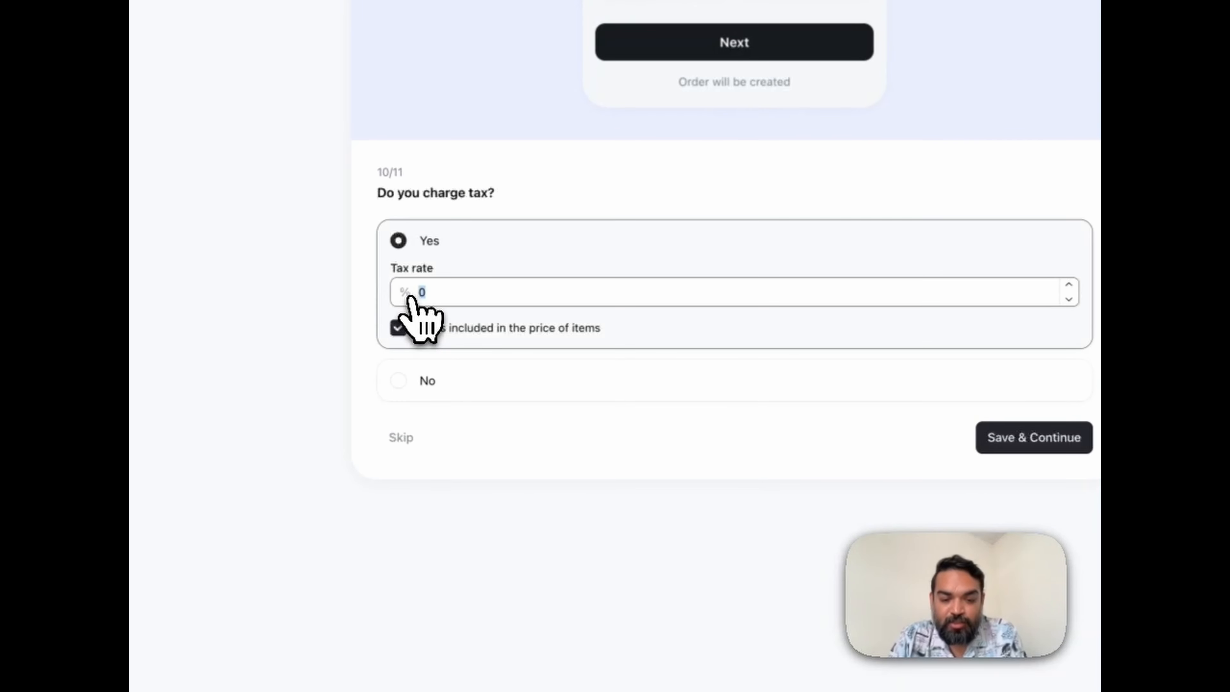
{"action": "type", "text": "5"}
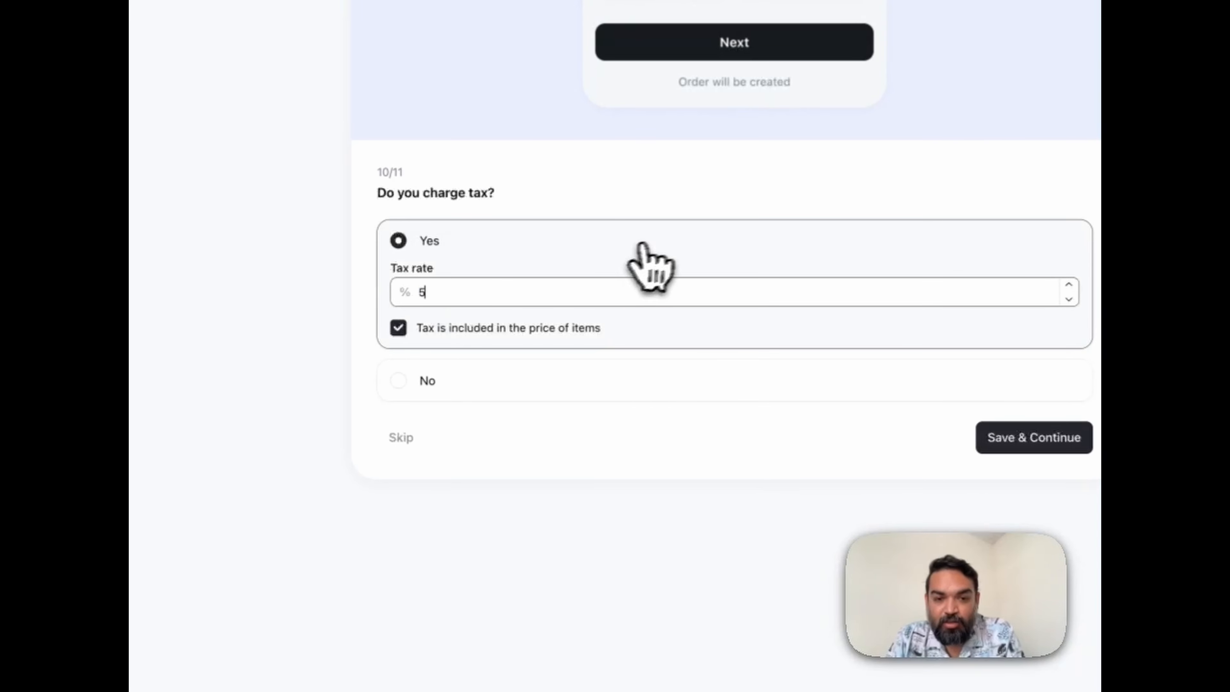
{"action": "left_click", "coordinate": [631, 246]}
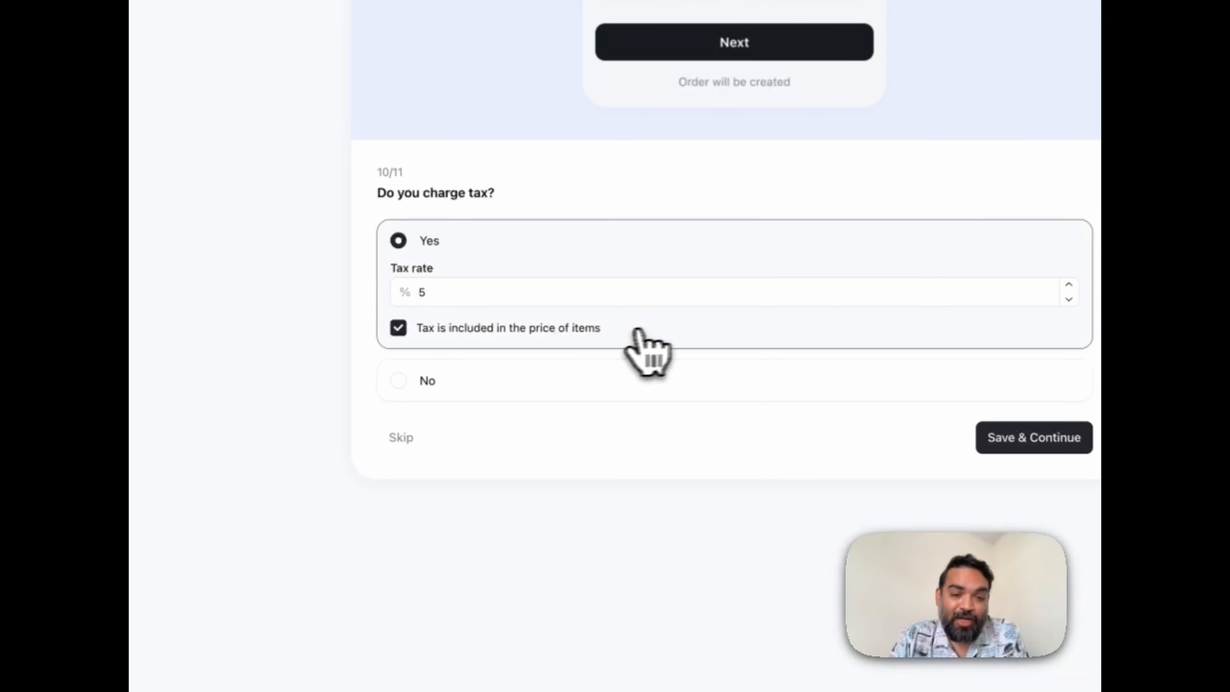
{"action": "left_click", "coordinate": [460, 337]}
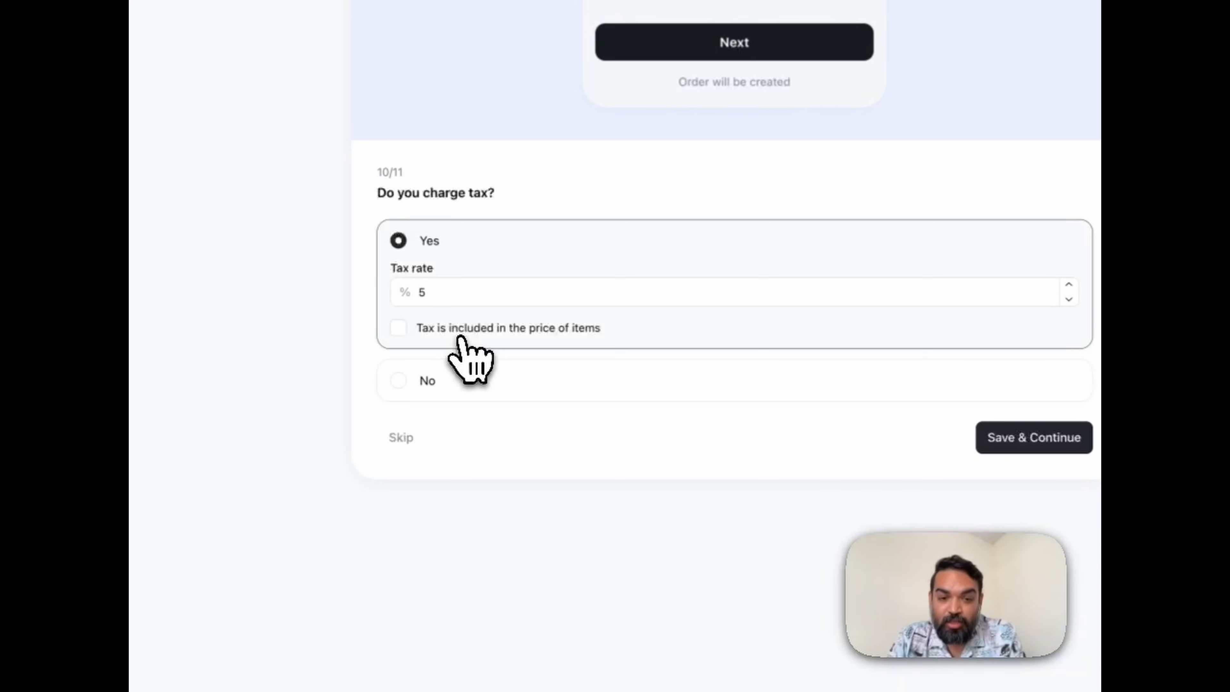
{"action": "left_click", "coordinate": [597, 328]}
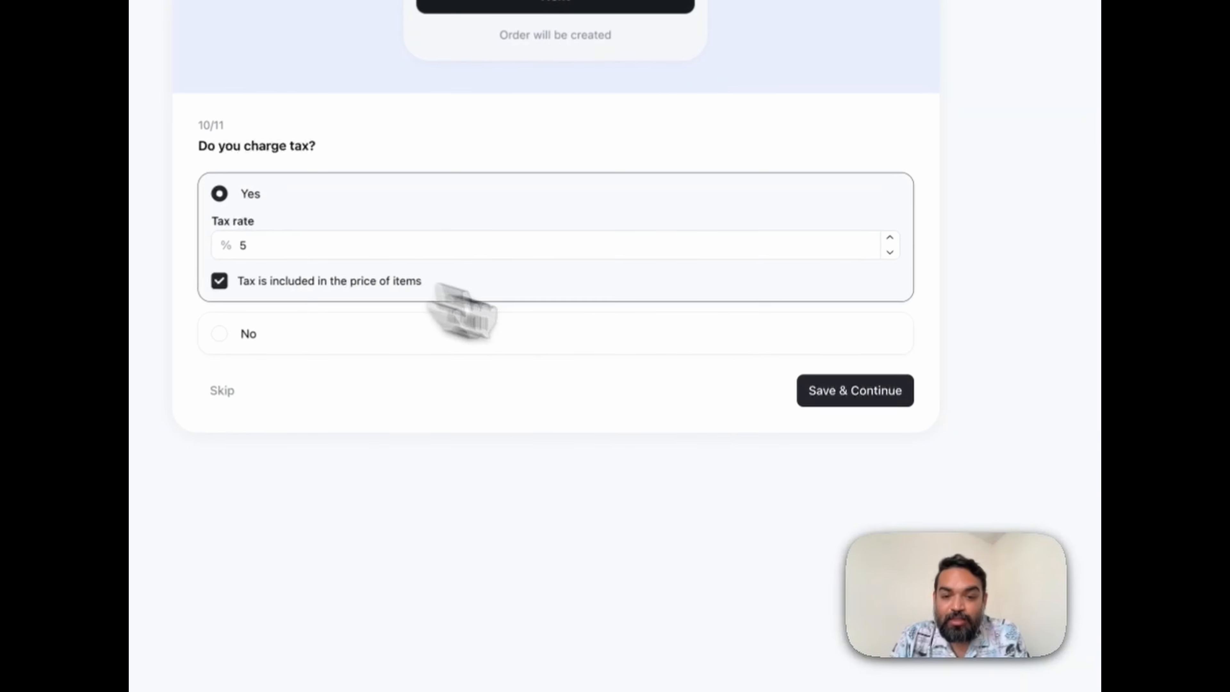
{"action": "left_click", "coordinate": [823, 409]}
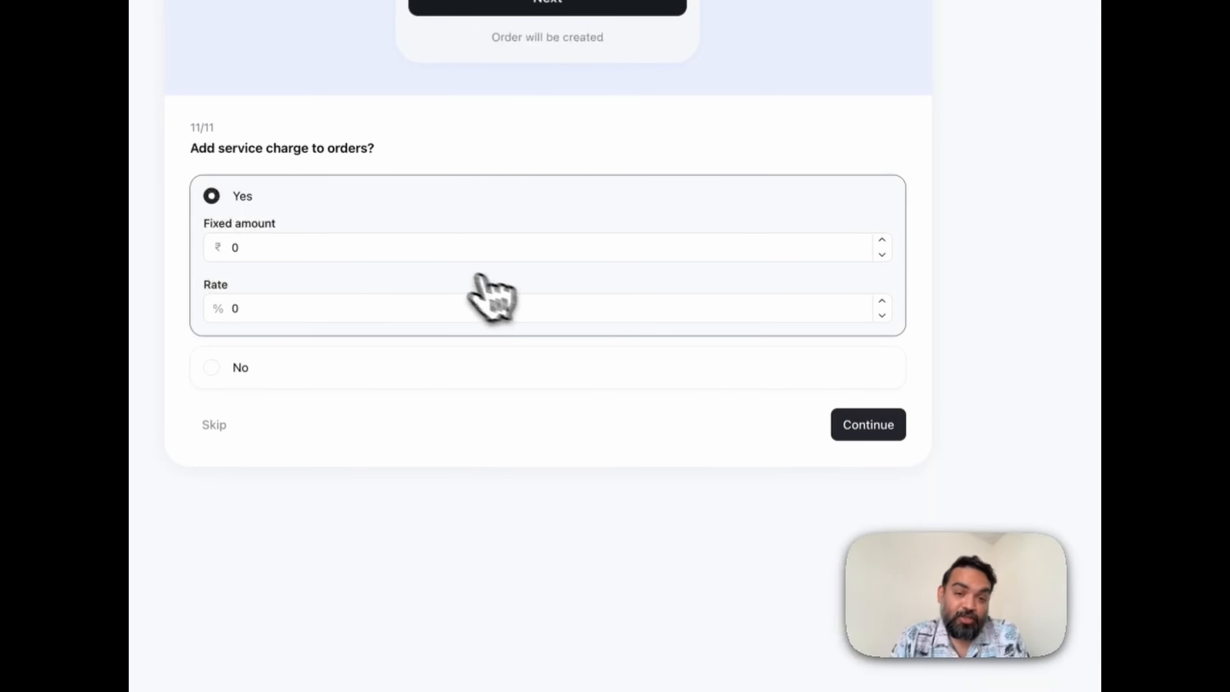
Decline the service charge to finish the setup wizard, and open the website's Storefront design page.
{"action": "left_click", "coordinate": [413, 390]}
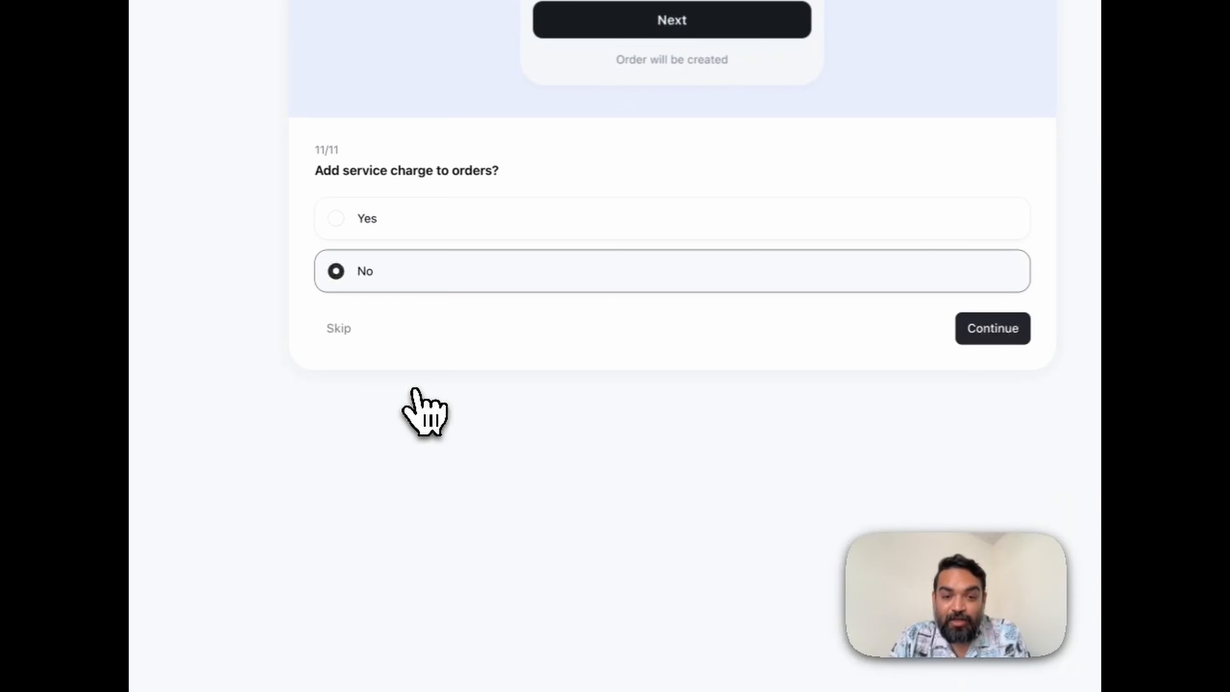
{"action": "left_click", "coordinate": [986, 335]}
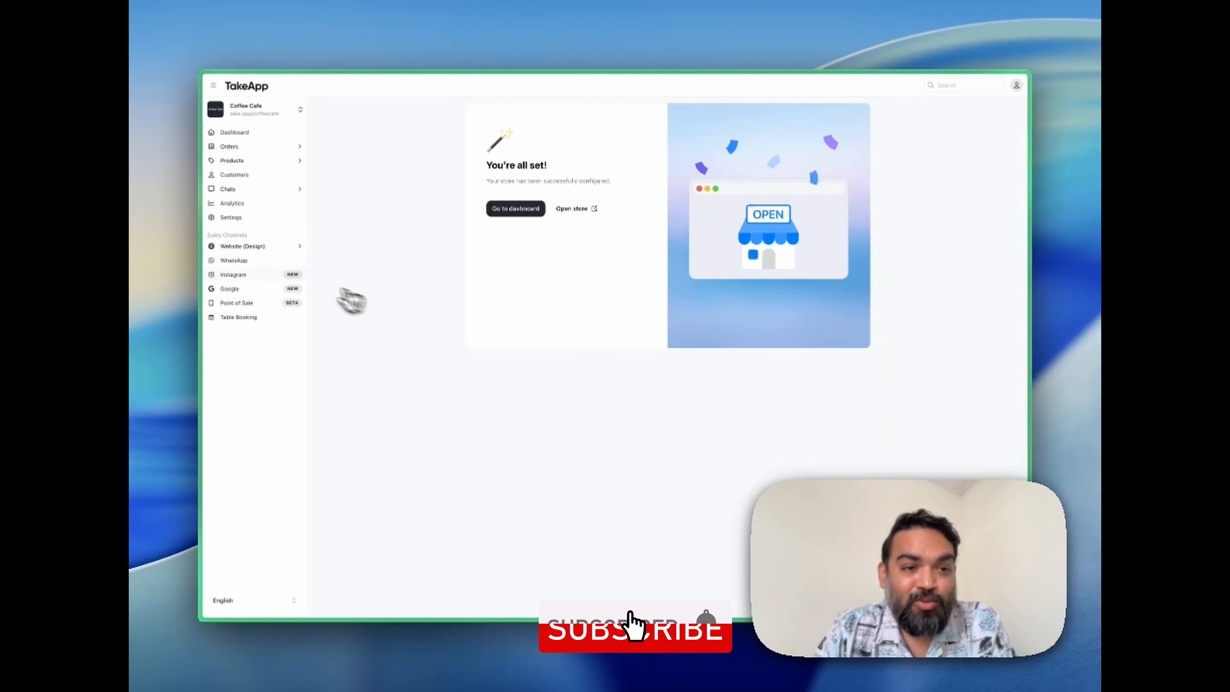
{"action": "left_click", "coordinate": [281, 247]}
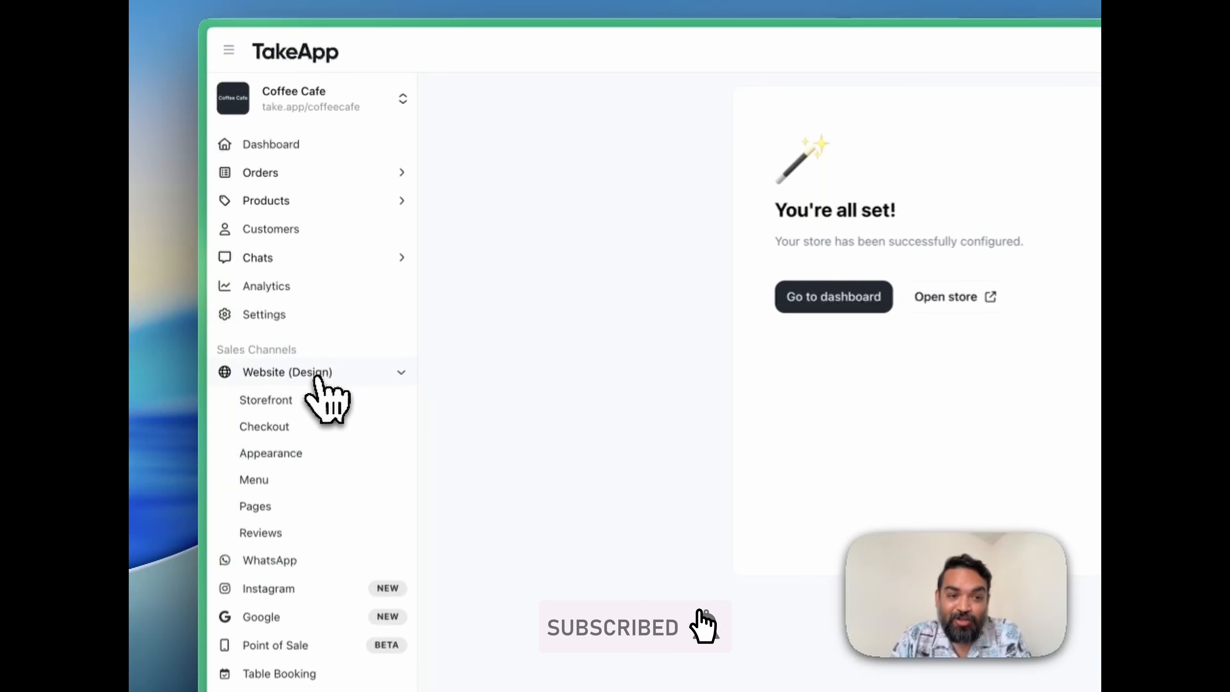
{"action": "left_click", "coordinate": [320, 410]}
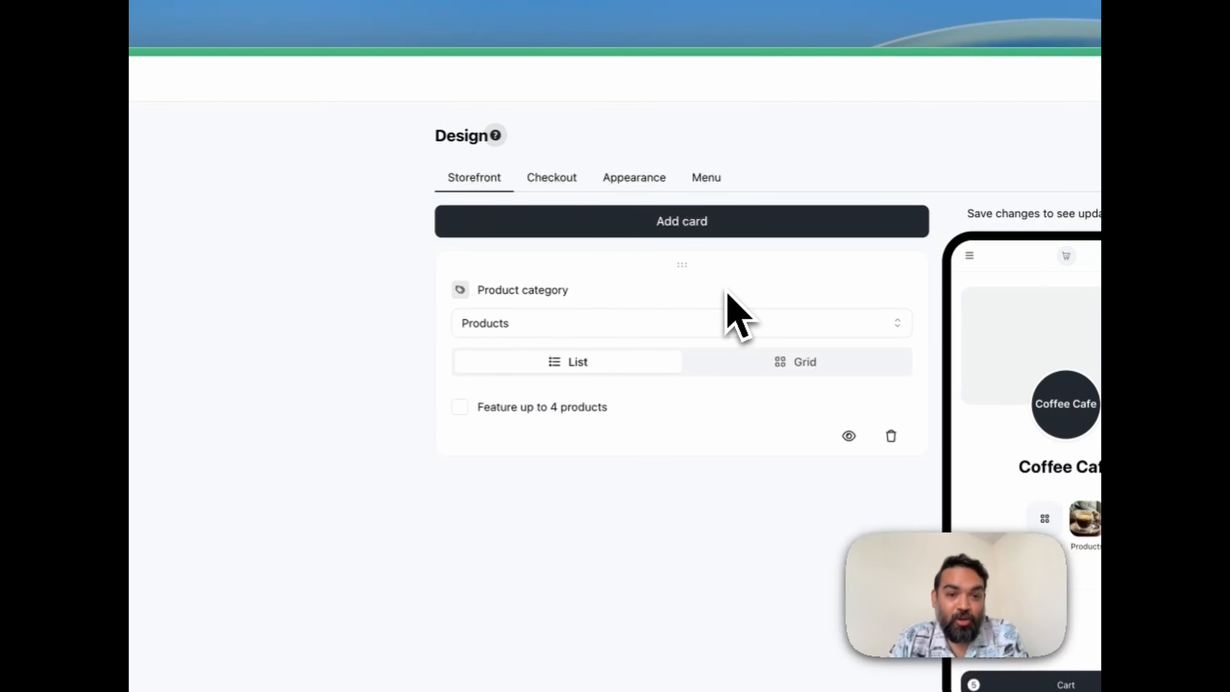
Feature up to 4 products in the Products category card and check which card types can be added.
{"action": "left_click", "coordinate": [561, 416]}
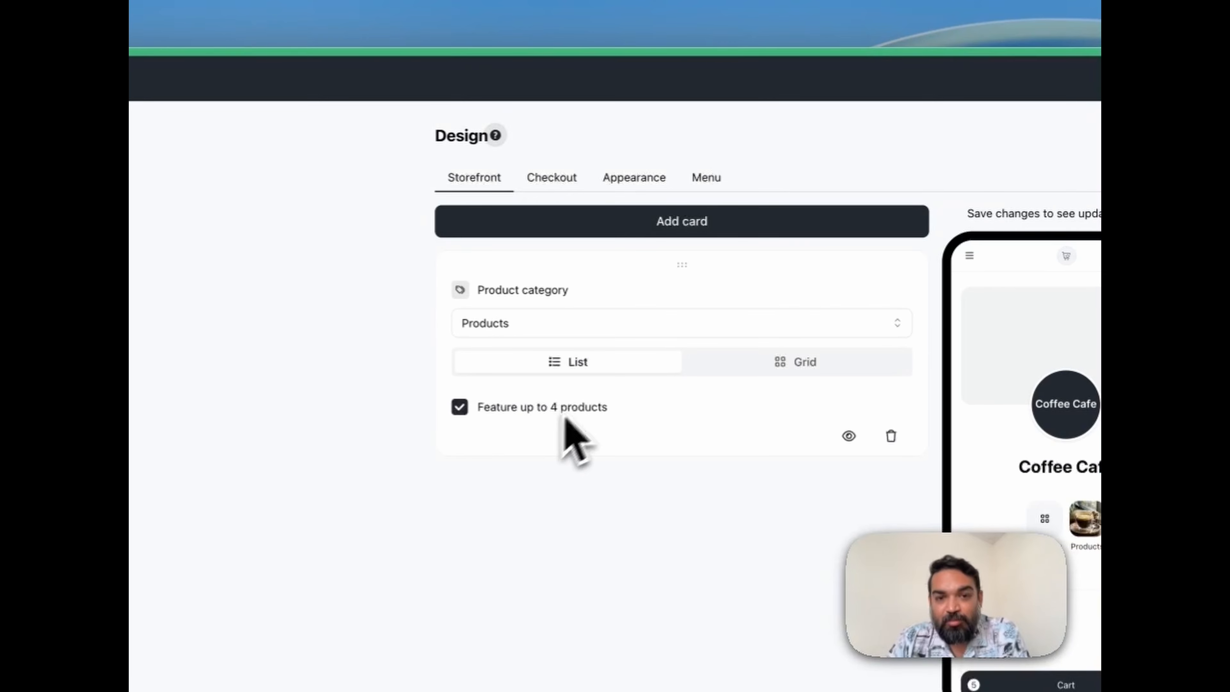
{"action": "left_click", "coordinate": [735, 227]}
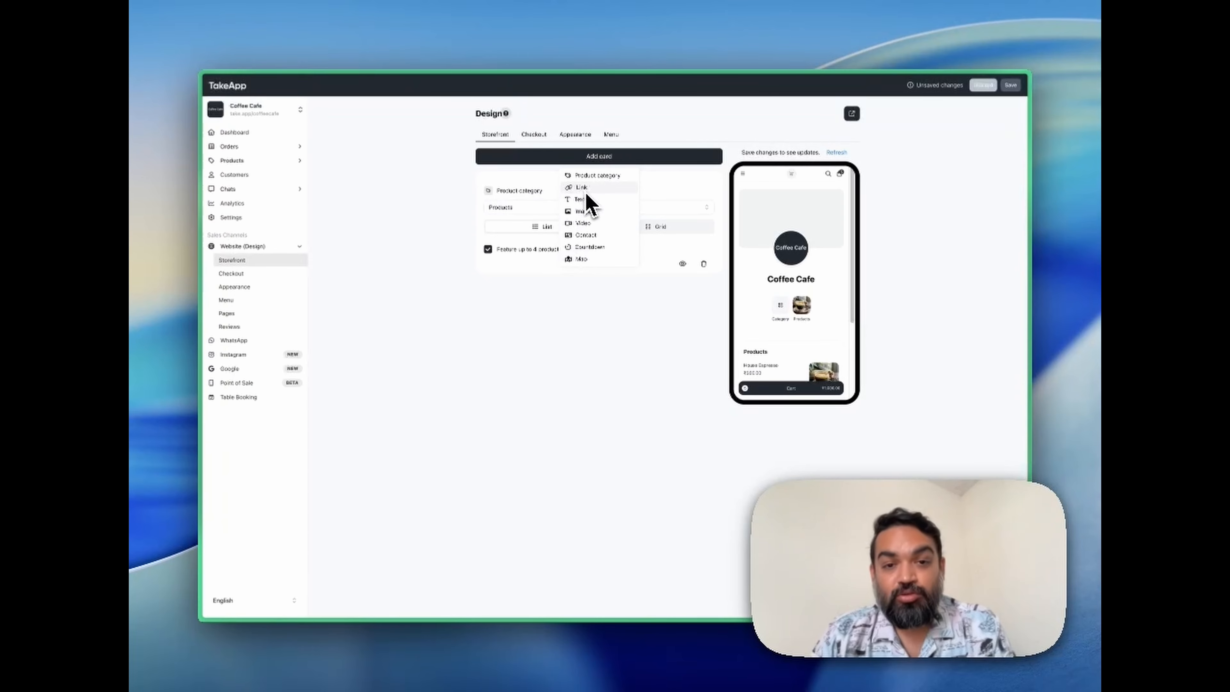
{"action": "left_click", "coordinate": [543, 139]}
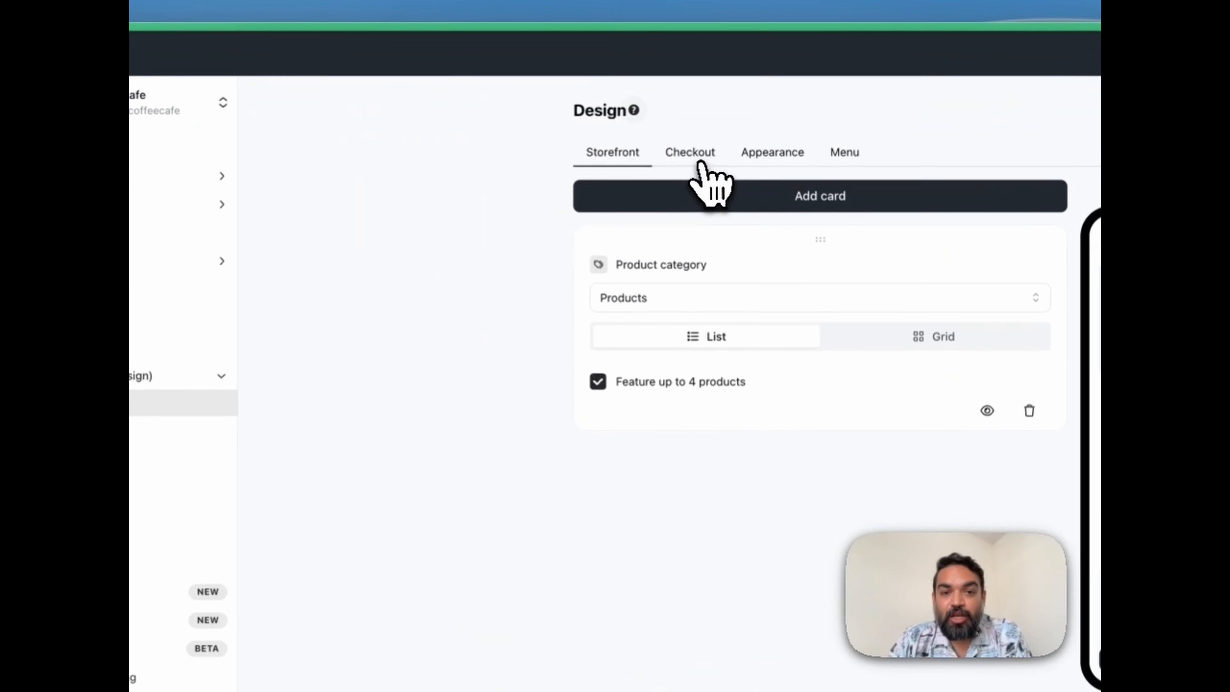
Enable the optional email input and the tip option for the checkout page, and save the changes.
{"action": "left_click", "coordinate": [700, 155]}
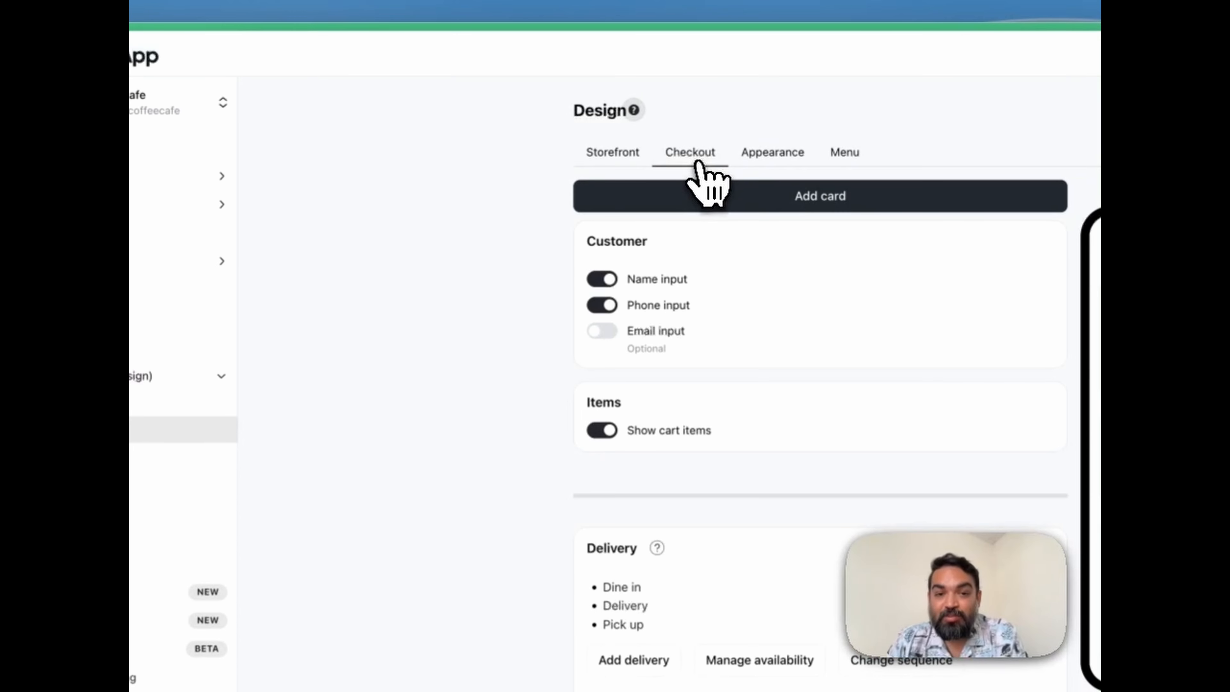
{"action": "left_click", "coordinate": [603, 332]}
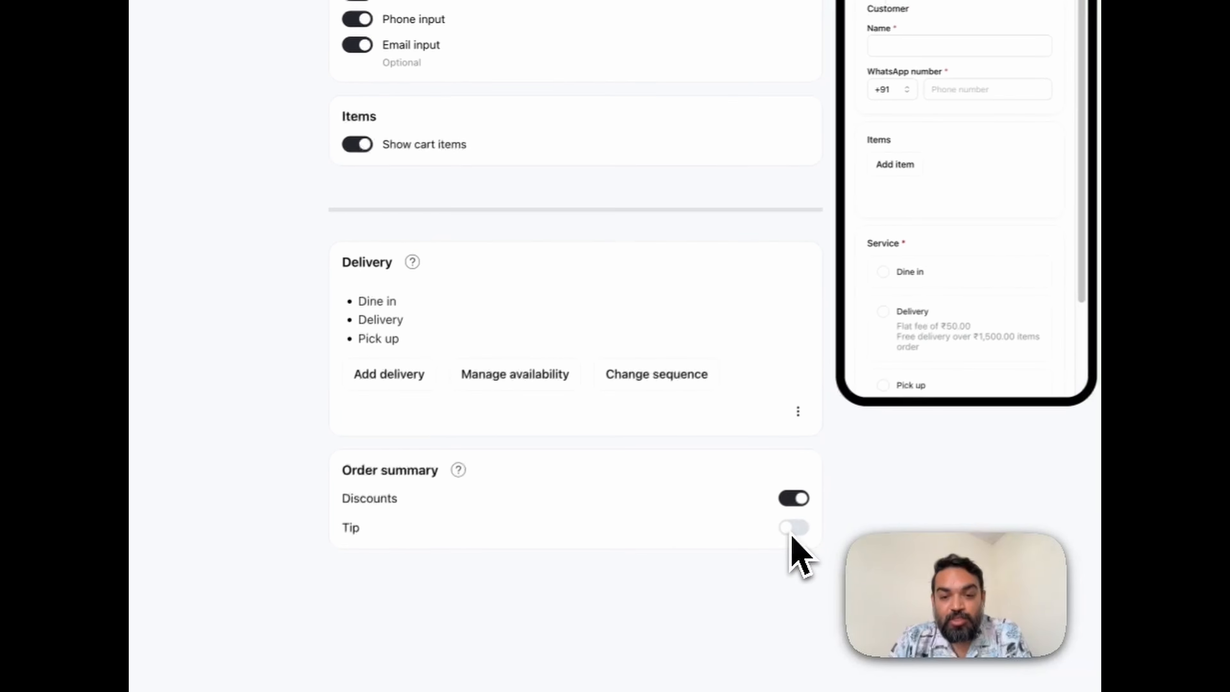
{"action": "left_click", "coordinate": [791, 533]}
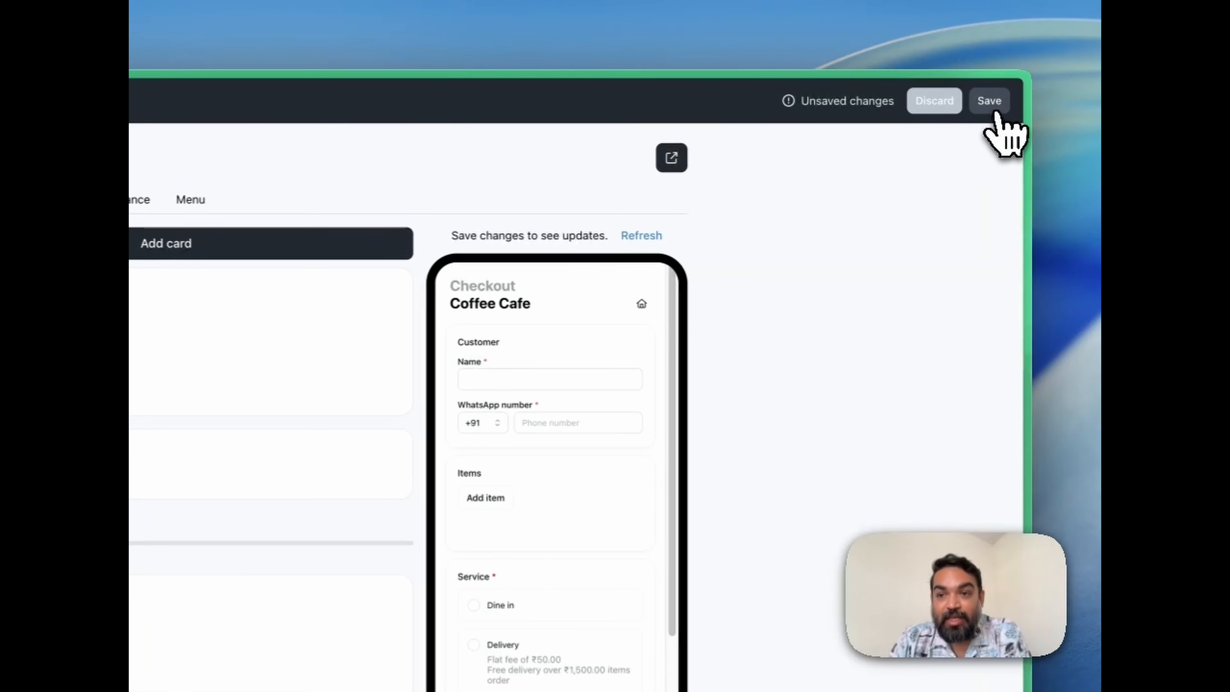
{"action": "left_click", "coordinate": [992, 101]}
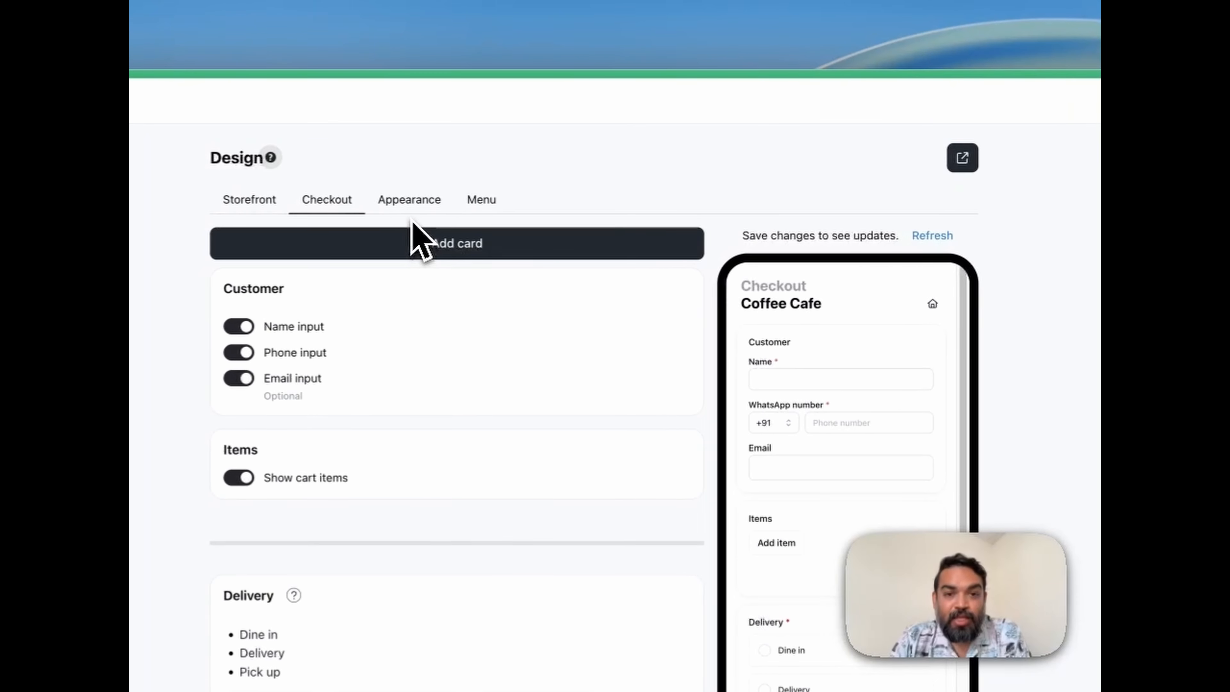
Upload the coffee photo from the Take-App-Demo-Content folder as the store's profile image in the Appearance settings.
{"action": "left_click", "coordinate": [430, 197]}
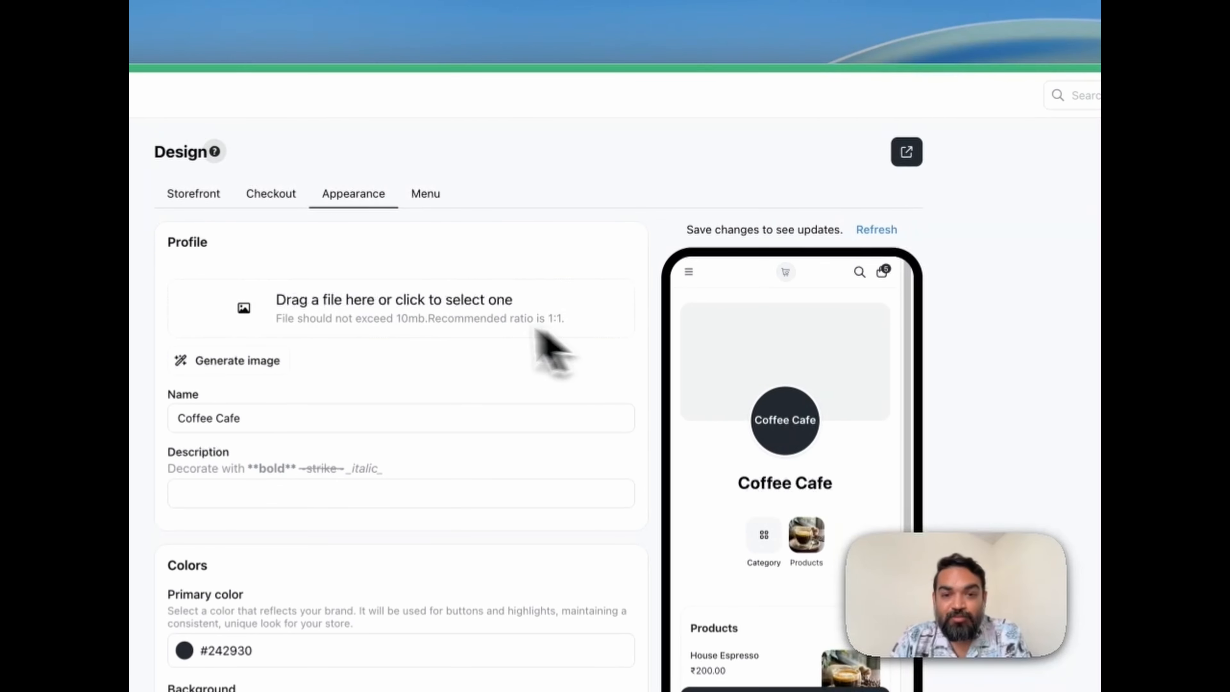
{"action": "left_click", "coordinate": [455, 314]}
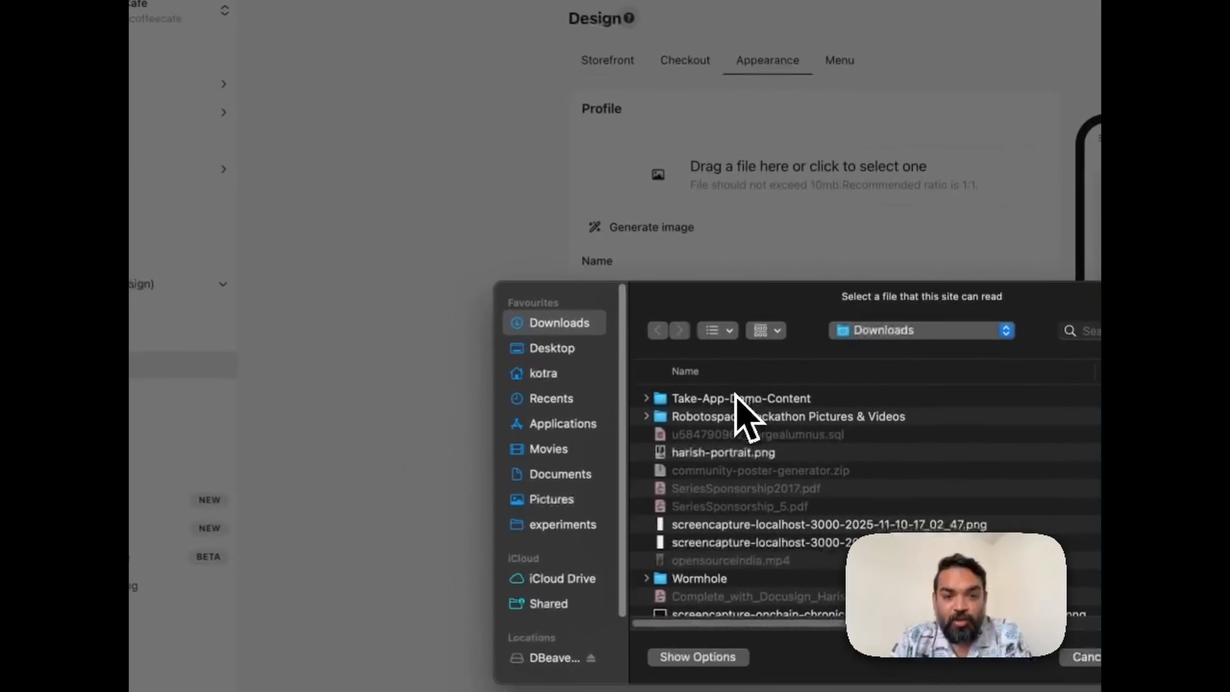
{"action": "double_click", "coordinate": [746, 398]}
{"action": "double_click", "coordinate": [745, 397]}
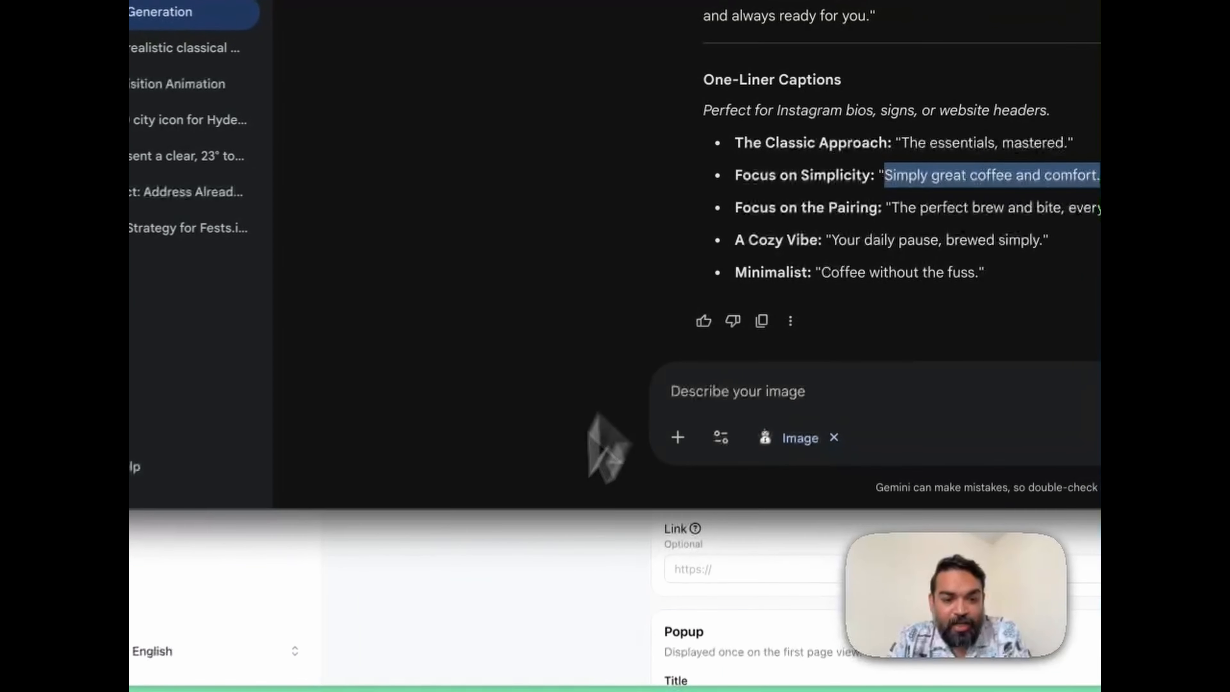
Set the store description to the bold-formatted text "**Simply great coffee and comfort.**" and save the appearance settings.
{"action": "left_click", "coordinate": [622, 675]}
{"action": "left_click", "coordinate": [707, 214]}
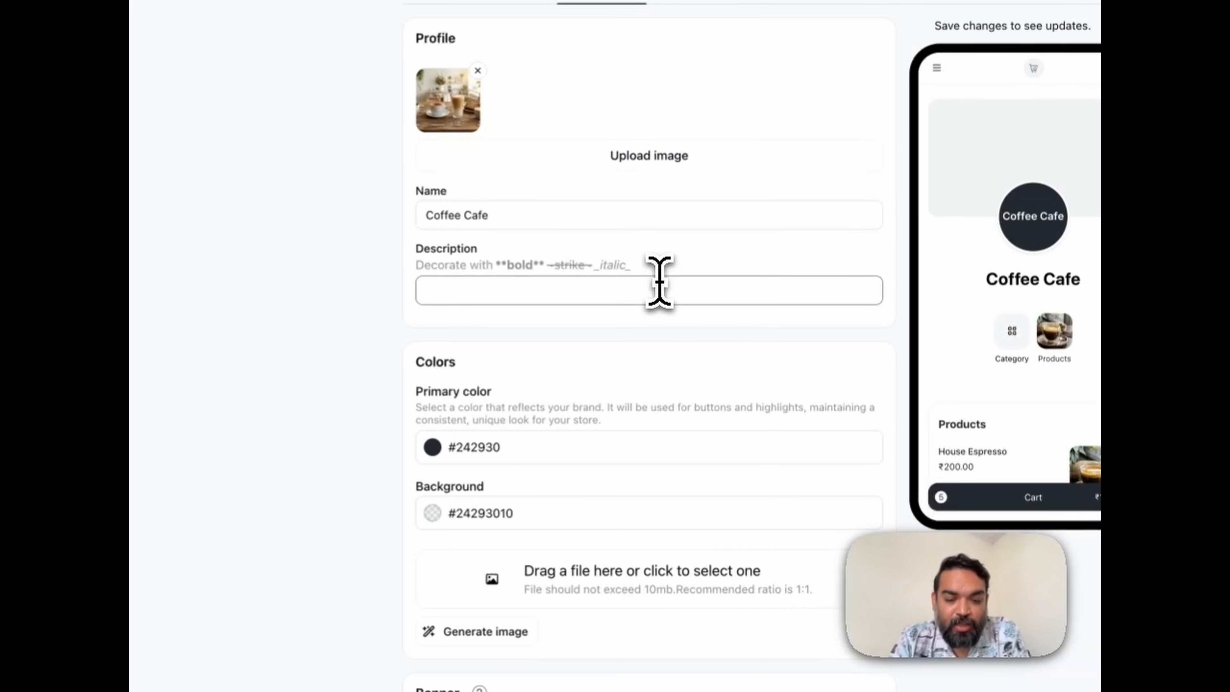
{"action": "type", "text": "**"}
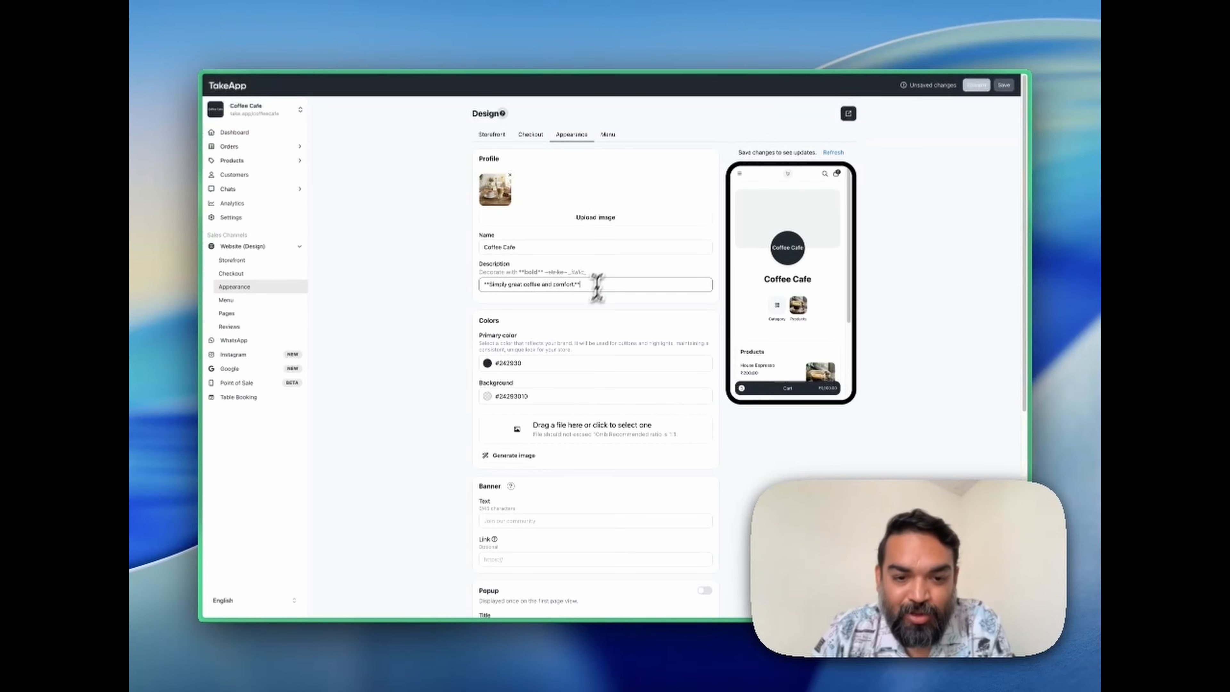
{"action": "scroll", "coordinate": [564, 387], "scroll_direction": "down", "scroll_amount": 5}
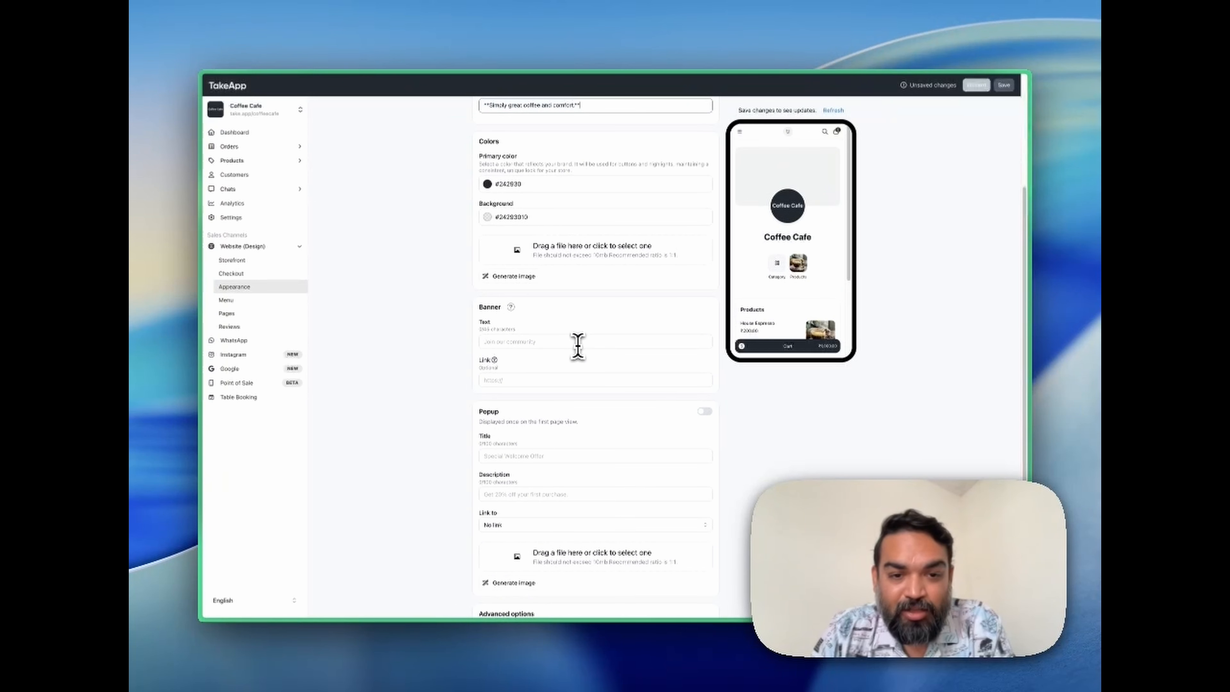
{"action": "scroll", "coordinate": [578, 346], "scroll_direction": "down", "scroll_amount": 4}
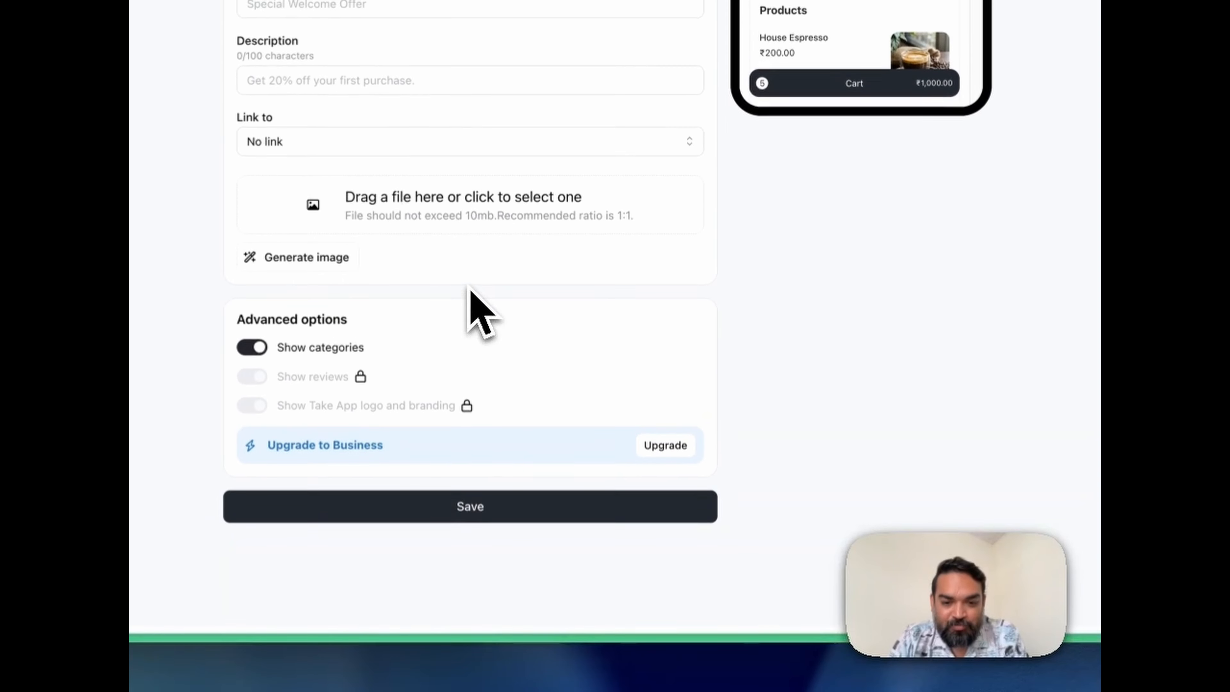
{"action": "left_click", "coordinate": [488, 529]}
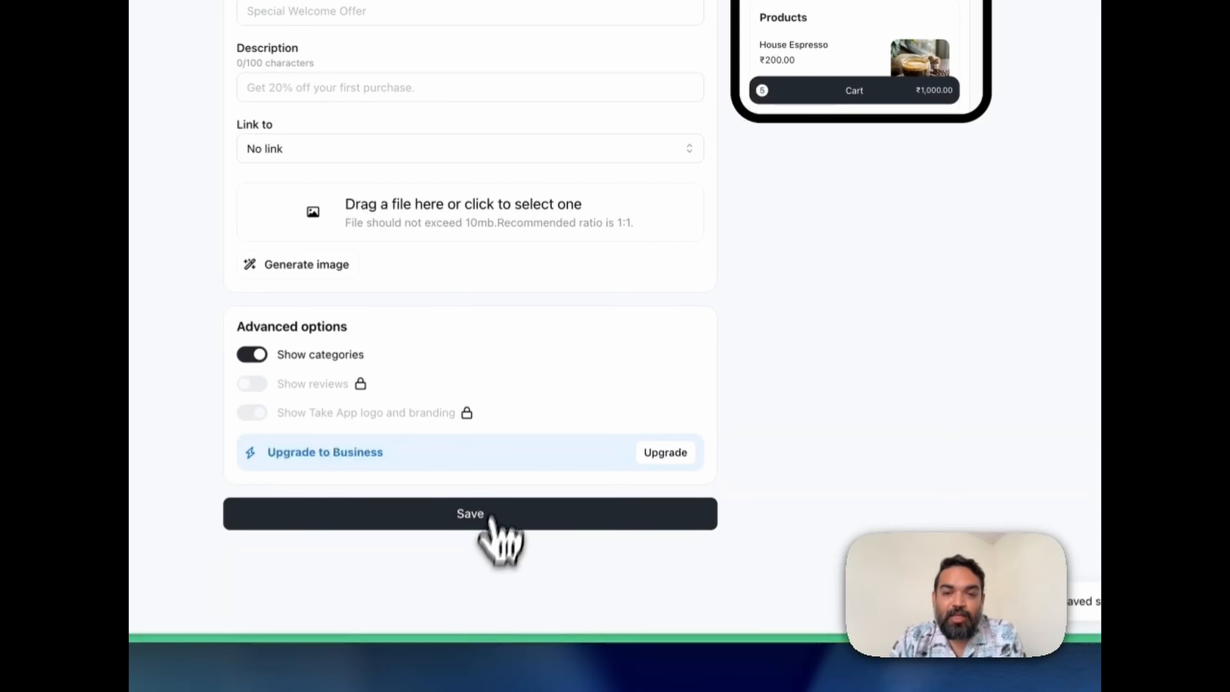
Open the live Coffee Cafe storefront to check its profile image and description.
{"action": "scroll", "coordinate": [644, 264], "scroll_direction": "up", "scroll_amount": 6}
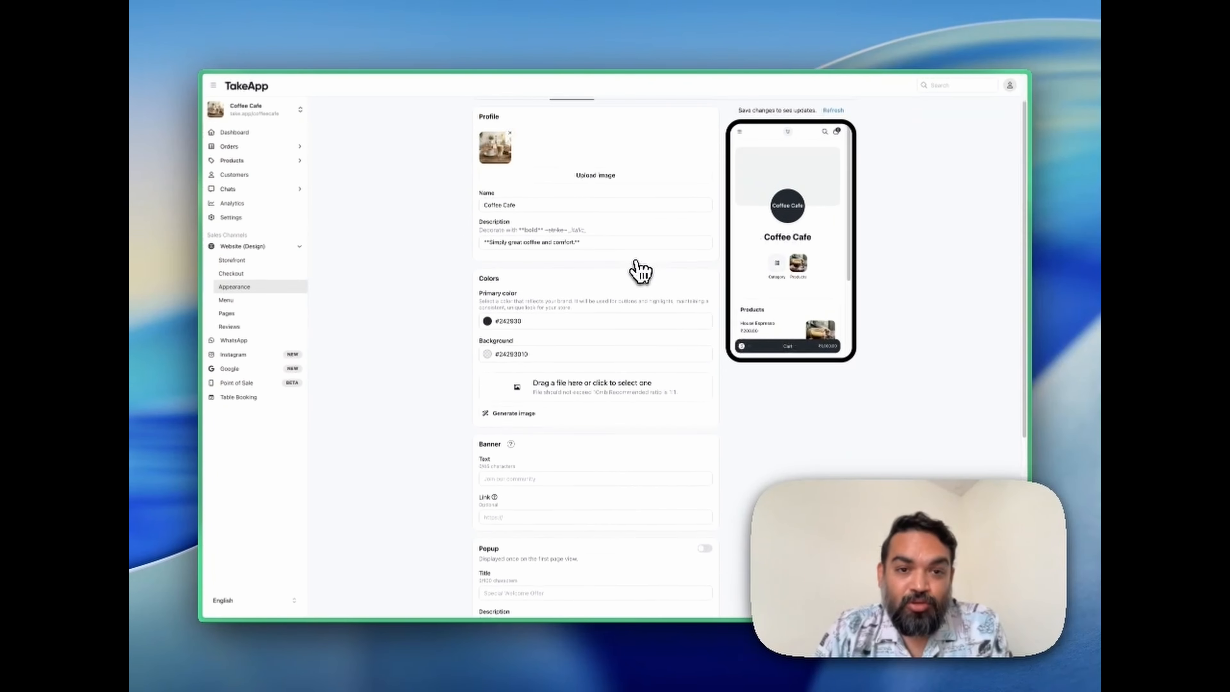
{"action": "scroll", "coordinate": [638, 270], "scroll_direction": "up", "scroll_amount": 2}
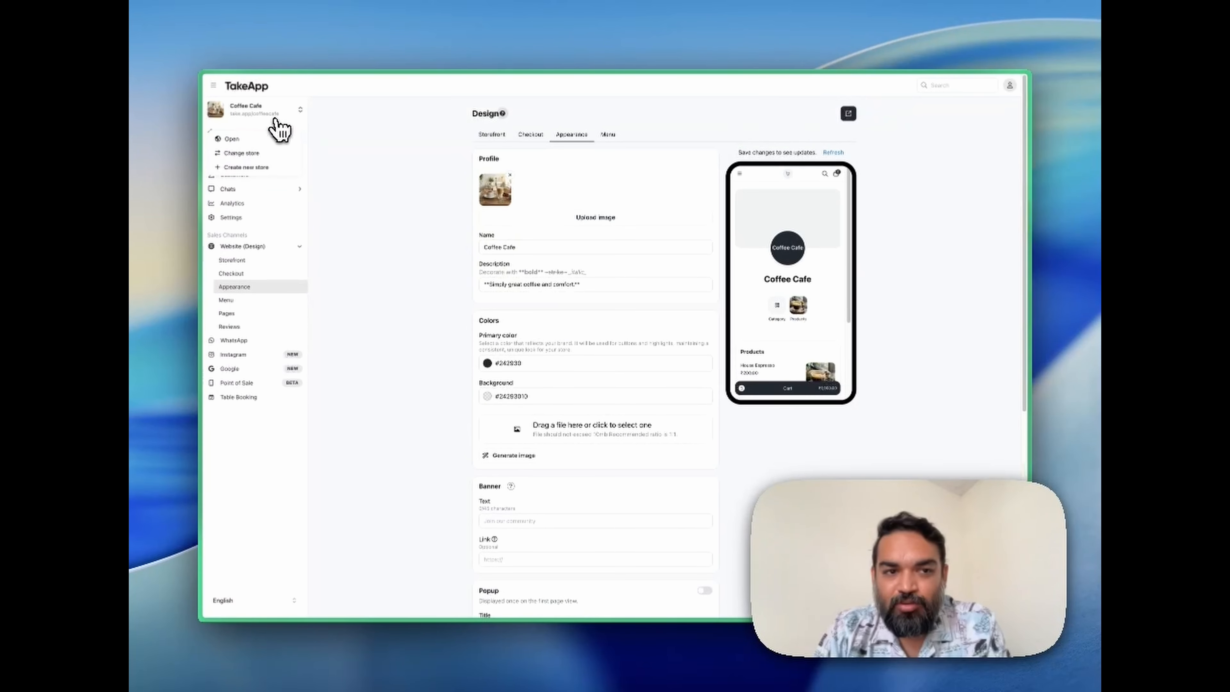
{"action": "left_click", "coordinate": [263, 141]}
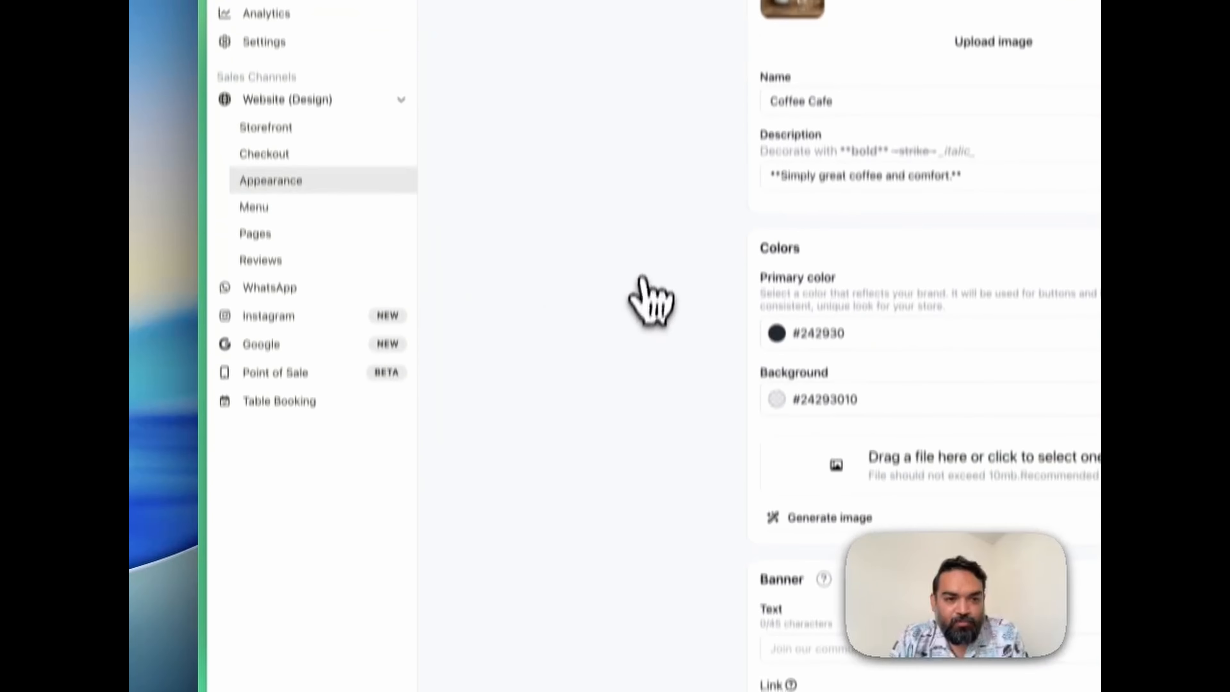
{"action": "mouse_move", "coordinate": [203, 507]}
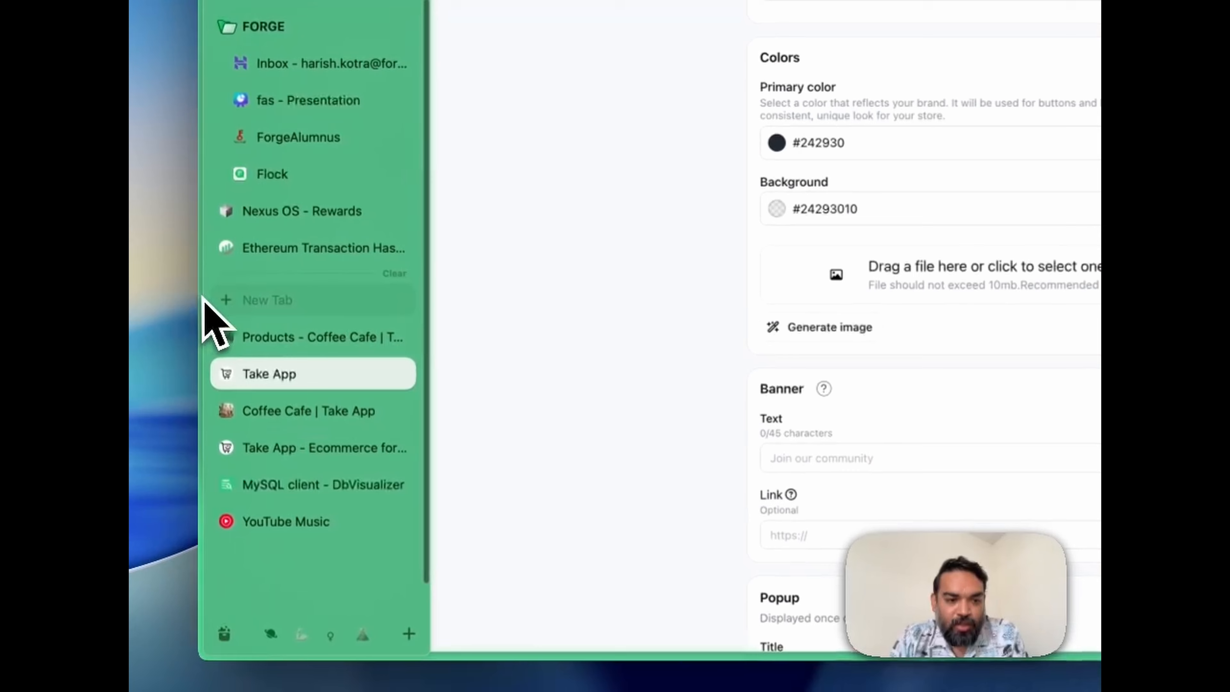
{"action": "left_click", "coordinate": [303, 411]}
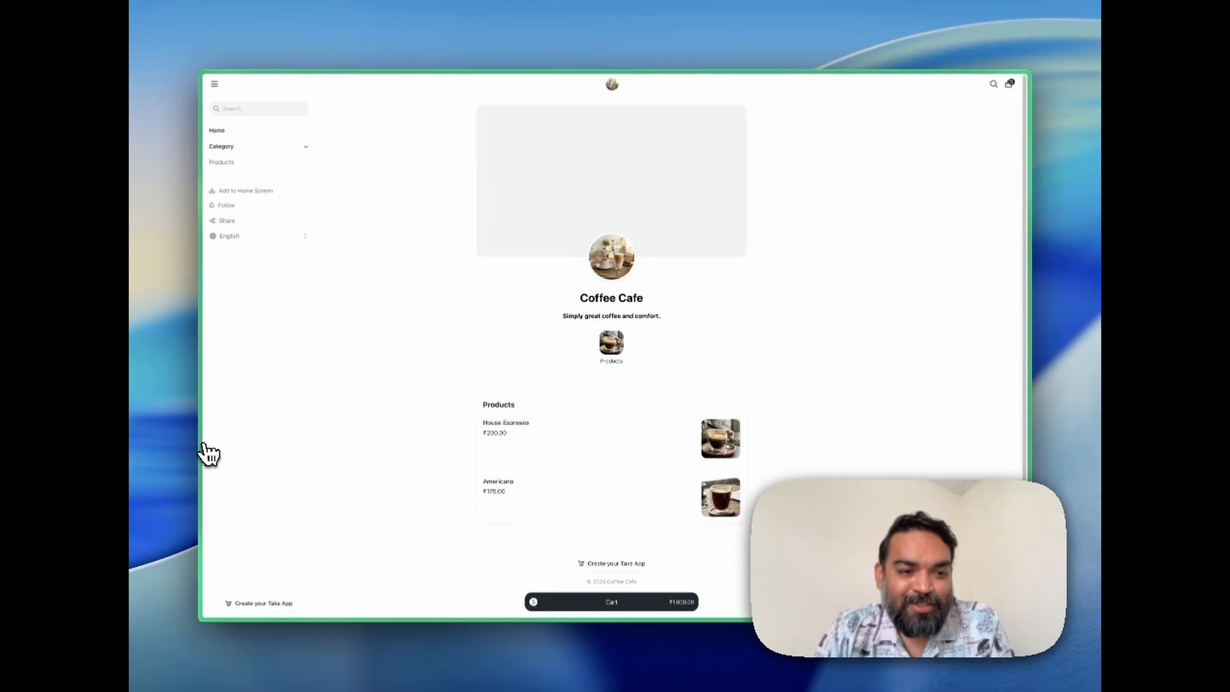
Return to the Take App admin and open the House Espresso product from the full product list for editing.
{"action": "mouse_move", "coordinate": [203, 451]}
{"action": "left_click", "coordinate": [253, 465]}
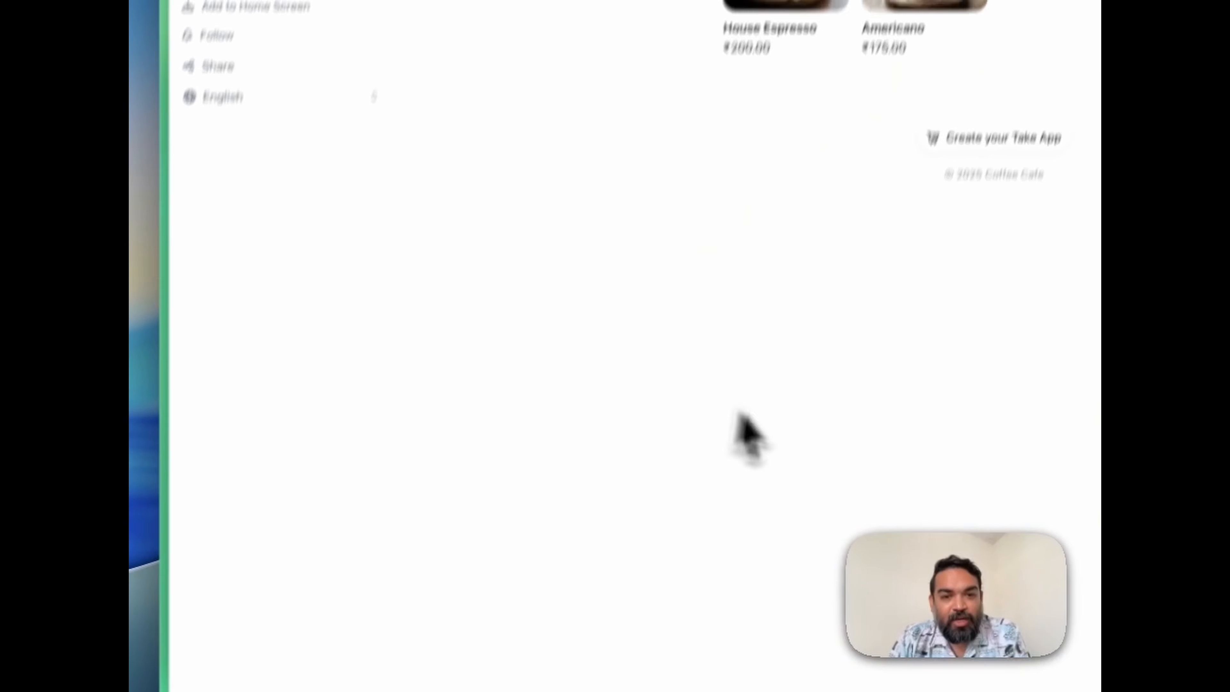
{"action": "mouse_move", "coordinate": [165, 538]}
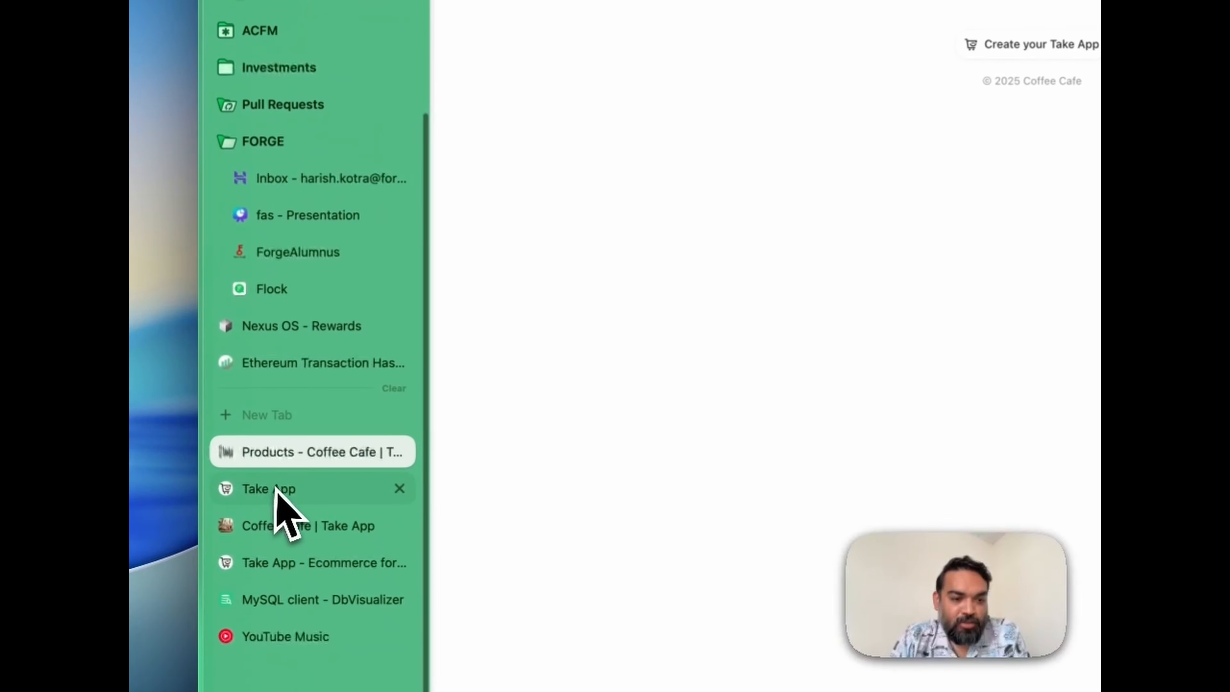
{"action": "left_click", "coordinate": [251, 583]}
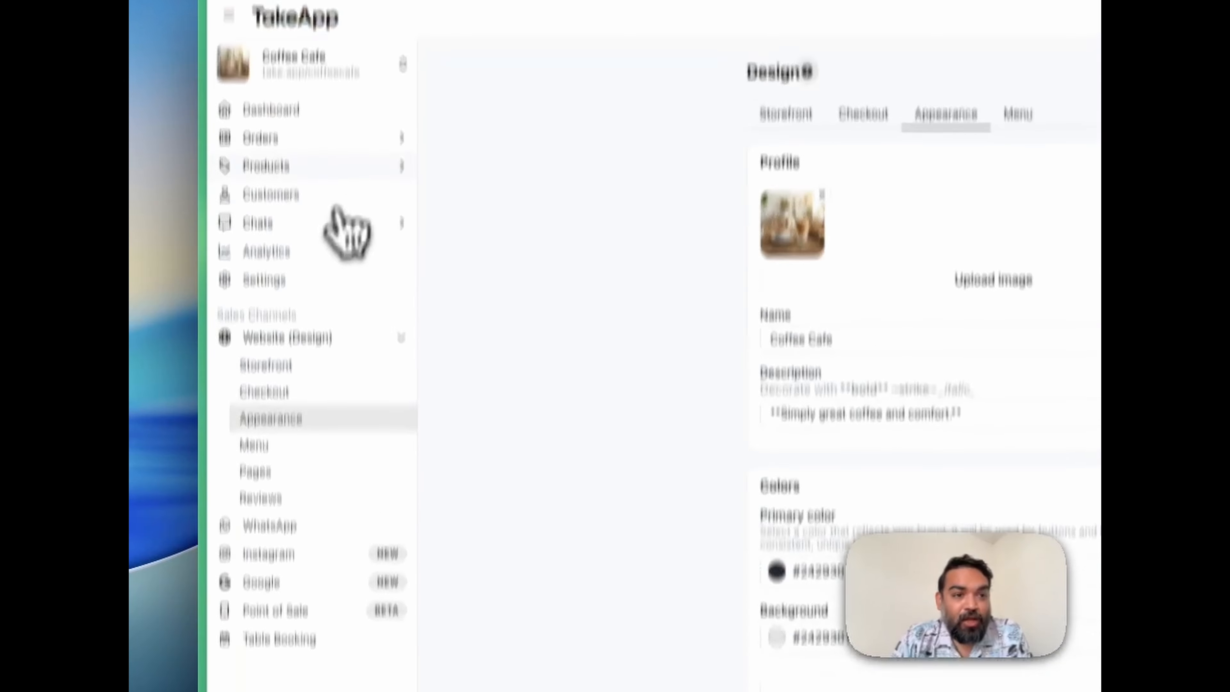
{"action": "left_click", "coordinate": [317, 257]}
{"action": "left_click", "coordinate": [312, 289]}
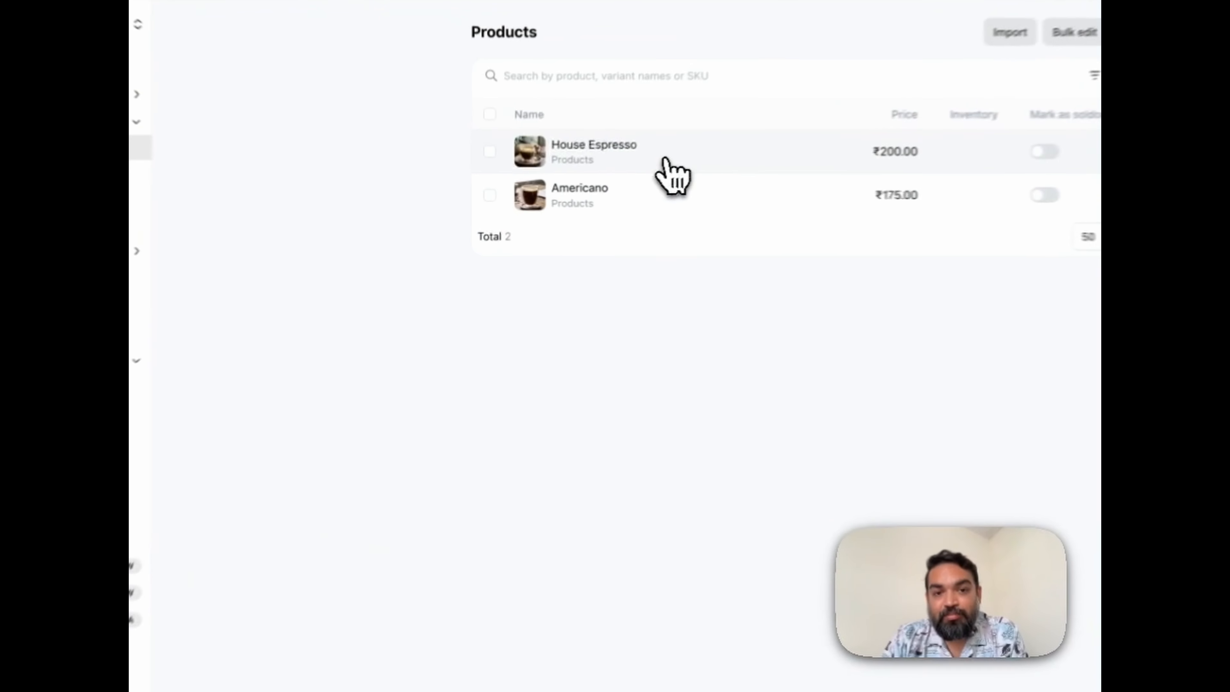
{"action": "left_click", "coordinate": [576, 179]}
Add a House Espresso variant named Small priced at ₹200 and expand its additional fields.
{"action": "scroll", "coordinate": [629, 315], "scroll_direction": "down", "scroll_amount": 3}
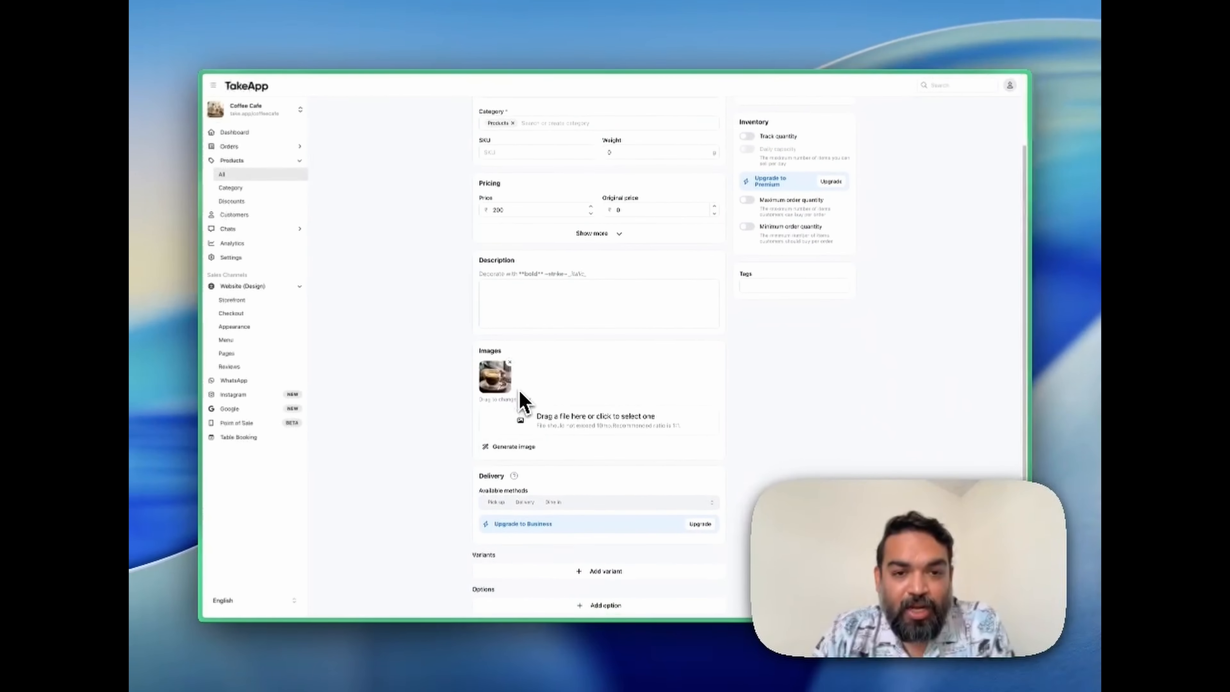
{"action": "scroll", "coordinate": [523, 402], "scroll_direction": "down", "scroll_amount": 2}
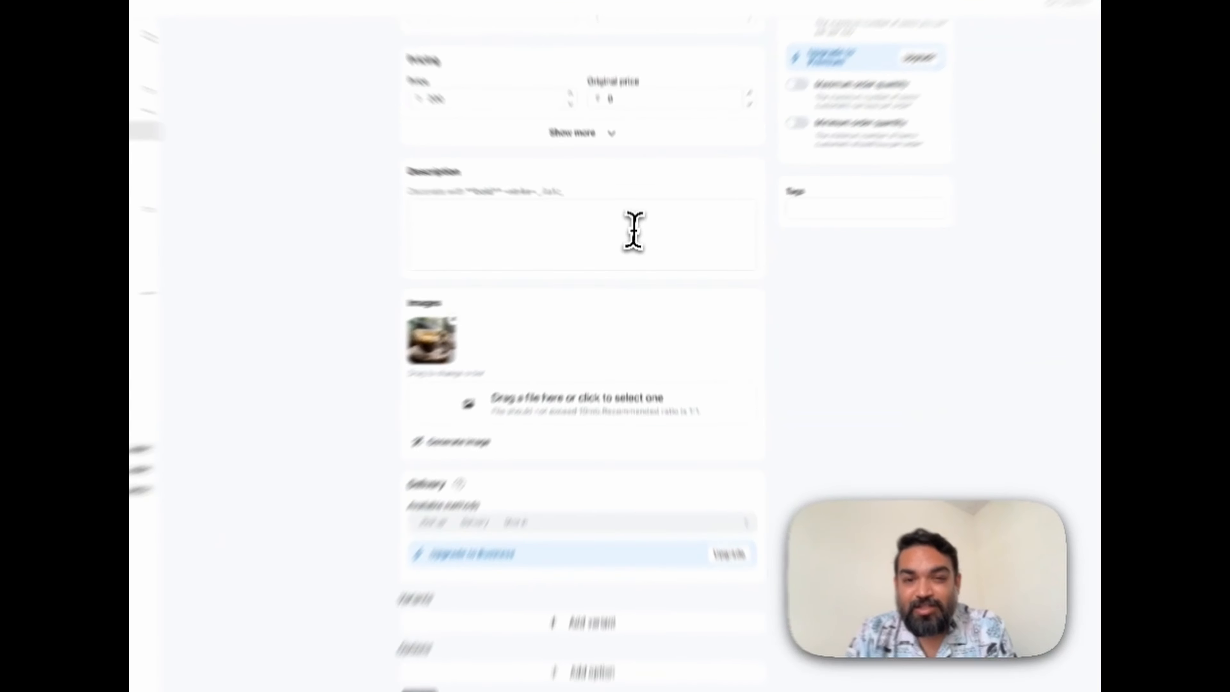
{"action": "left_click", "coordinate": [636, 242]}
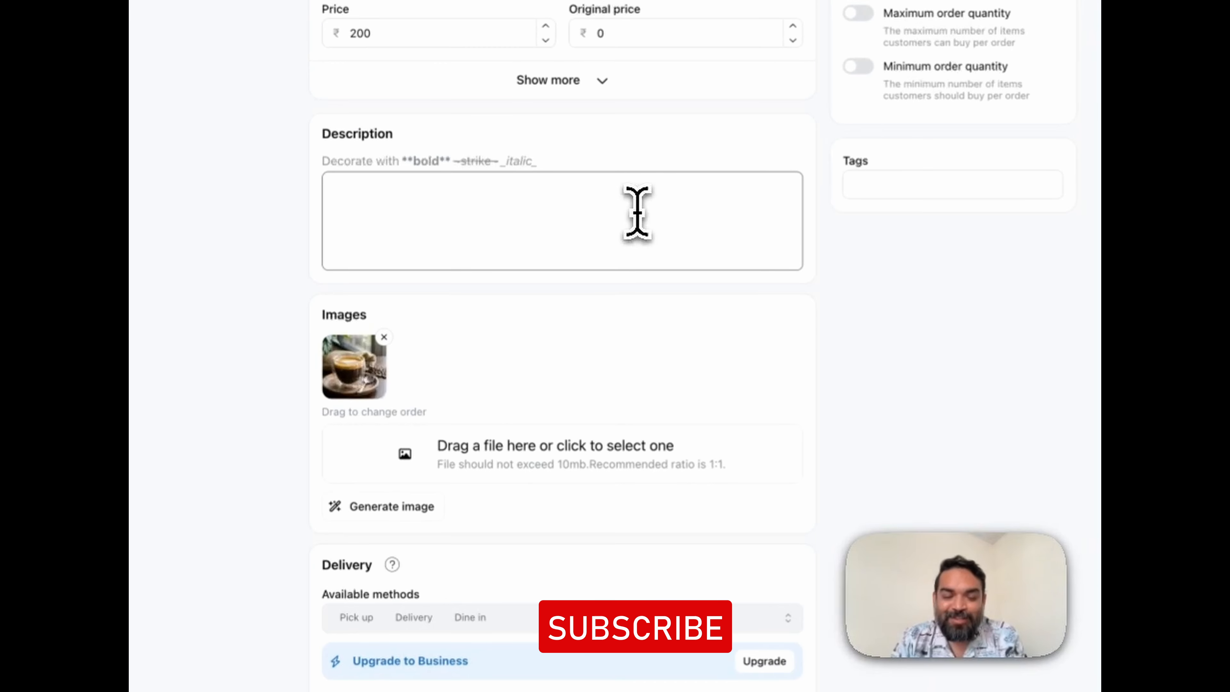
{"action": "scroll", "coordinate": [605, 427], "scroll_direction": "up", "scroll_amount": 2}
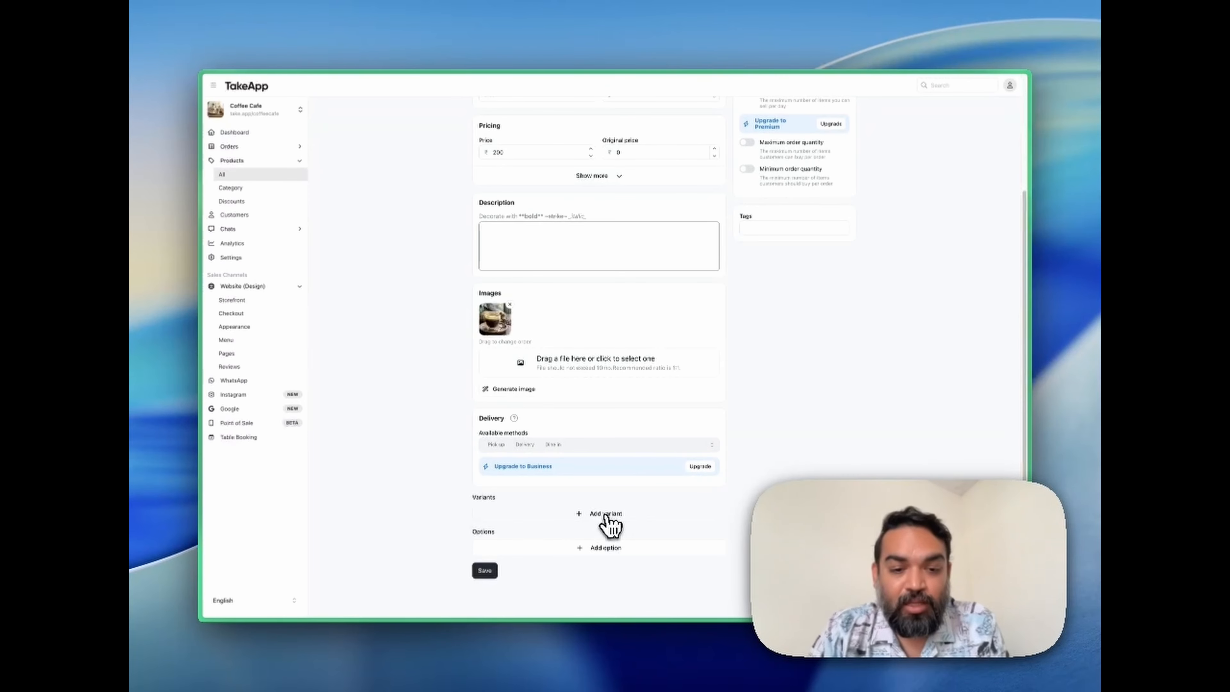
{"action": "left_click", "coordinate": [607, 515]}
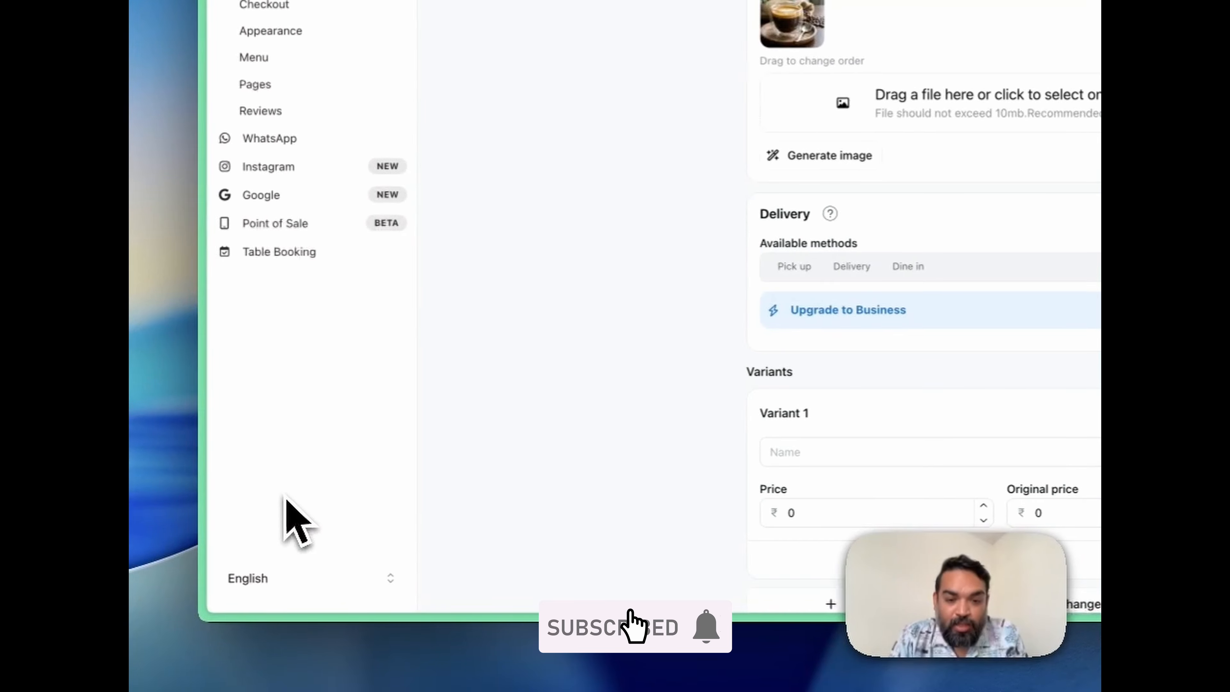
{"action": "left_click", "coordinate": [707, 448]}
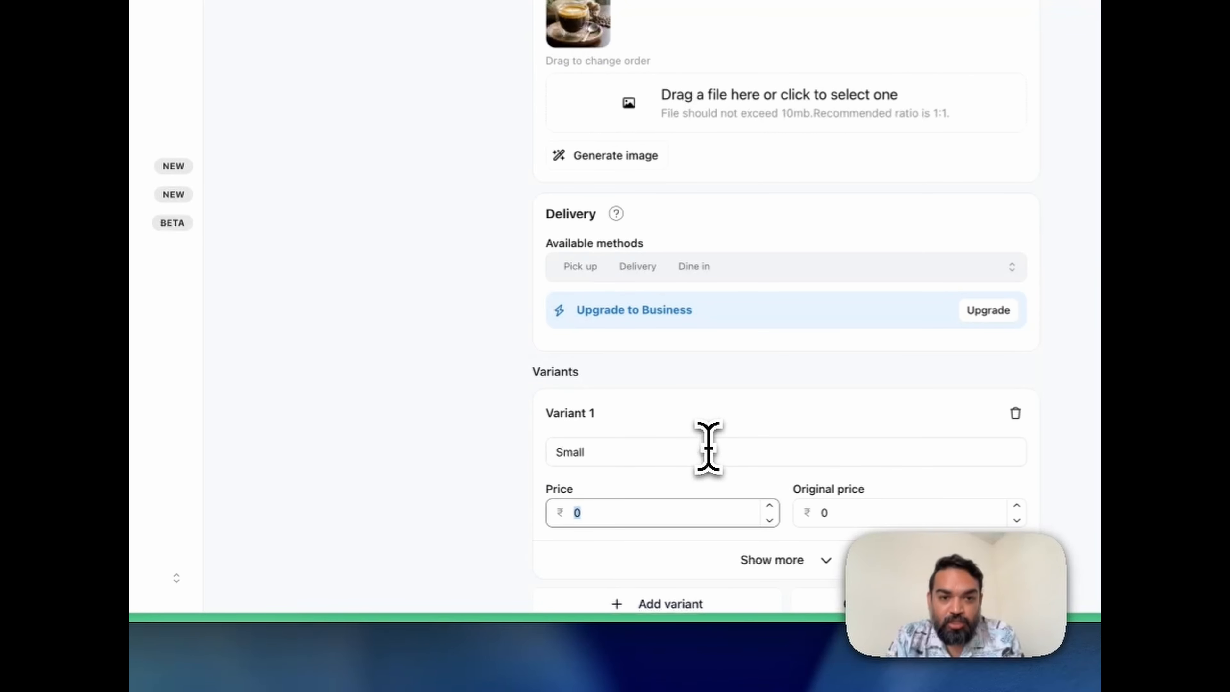
{"action": "type", "text": "200"}
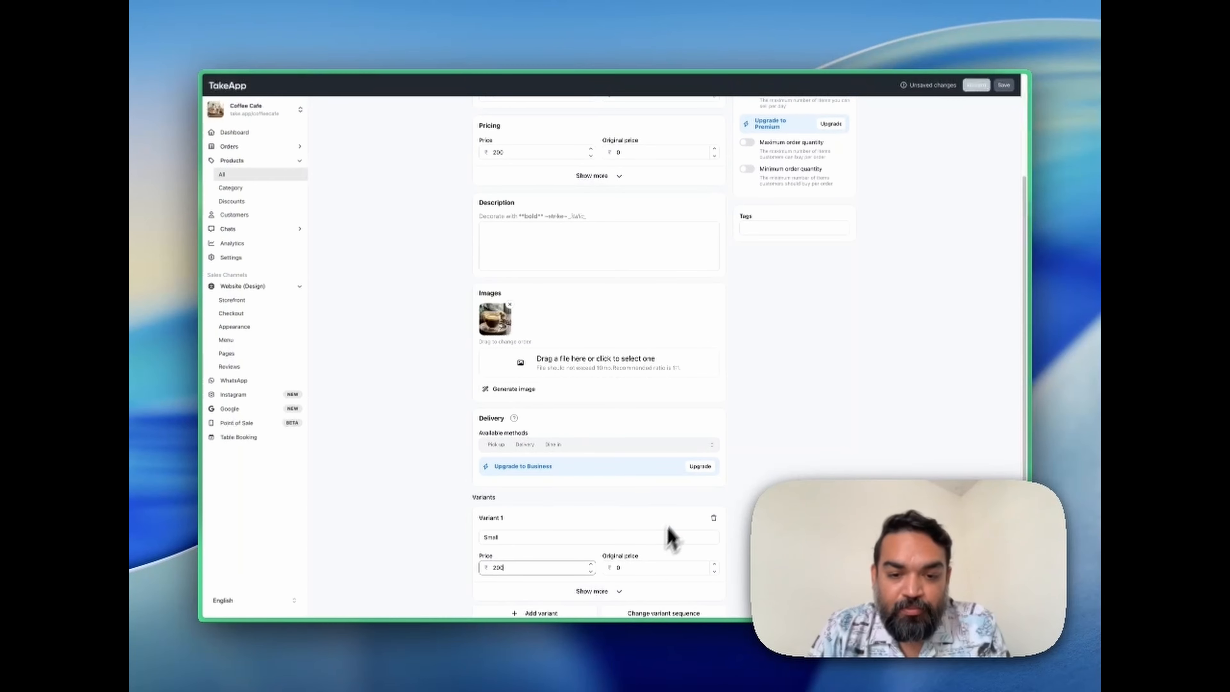
{"action": "scroll", "coordinate": [663, 542], "scroll_direction": "down", "scroll_amount": 3}
{"action": "left_click", "coordinate": [614, 490]}
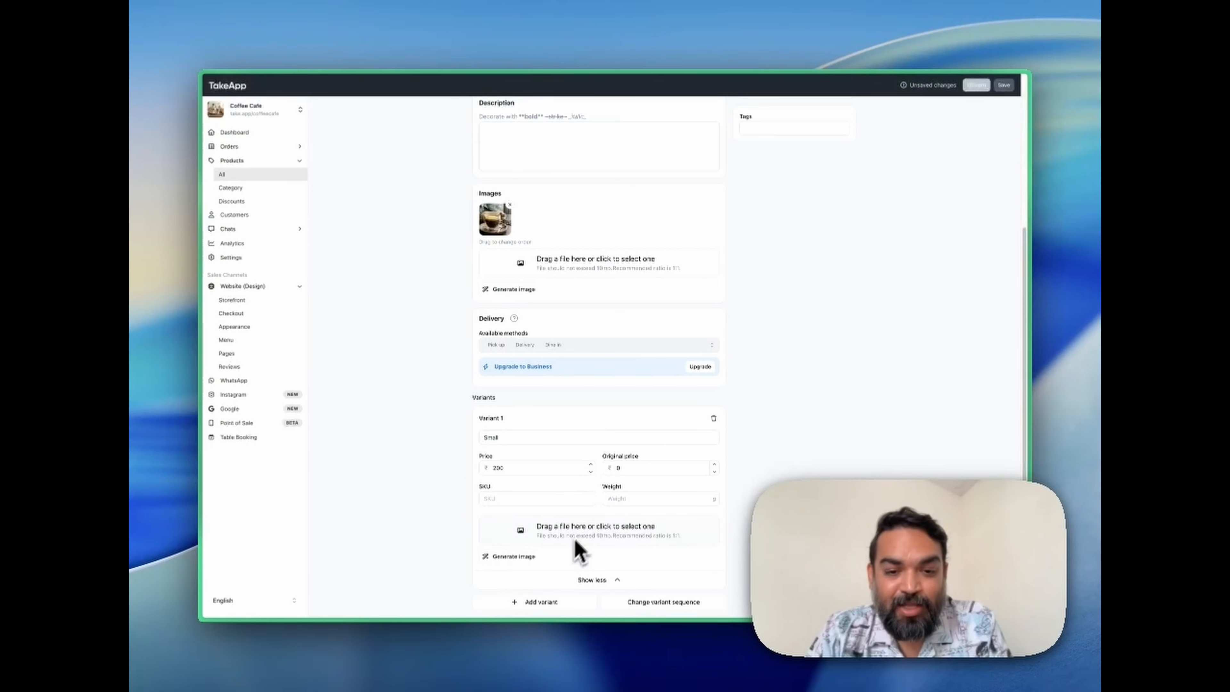
Add a second House Espresso variant named Medium with a price of ₹275.
{"action": "scroll", "coordinate": [571, 517], "scroll_direction": "down", "scroll_amount": 2}
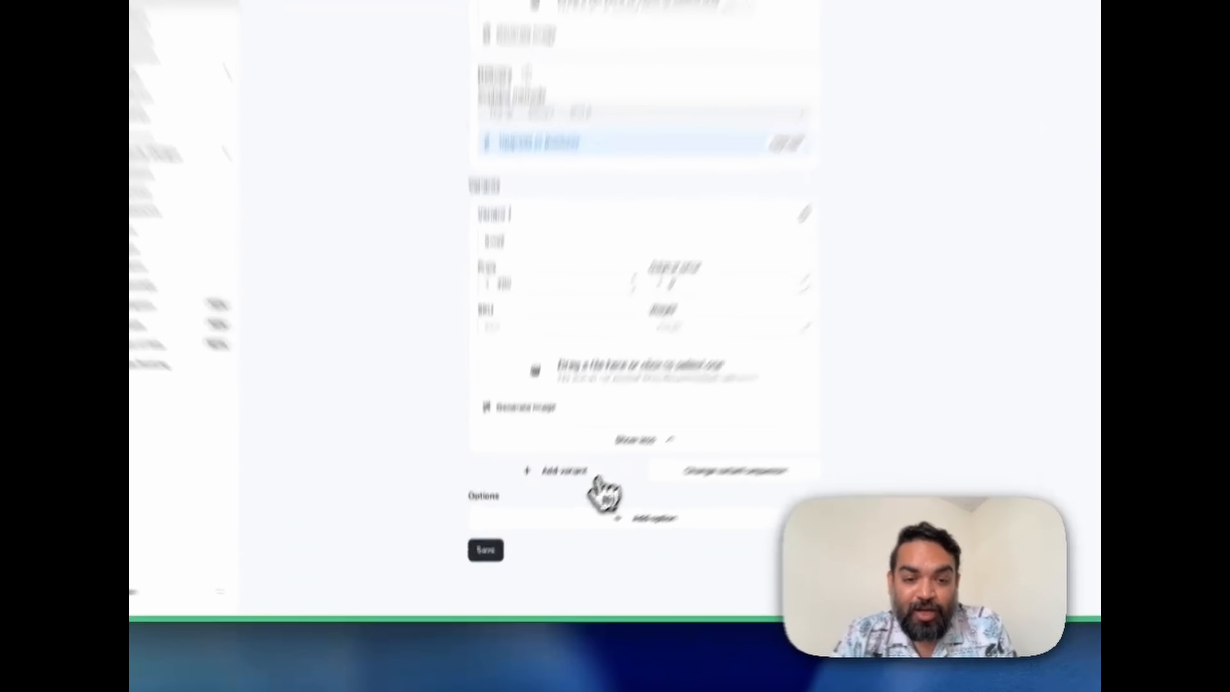
{"action": "left_click", "coordinate": [570, 510]}
{"action": "left_click", "coordinate": [524, 537]}
{"action": "scroll", "coordinate": [524, 537], "scroll_direction": "down", "scroll_amount": 2}
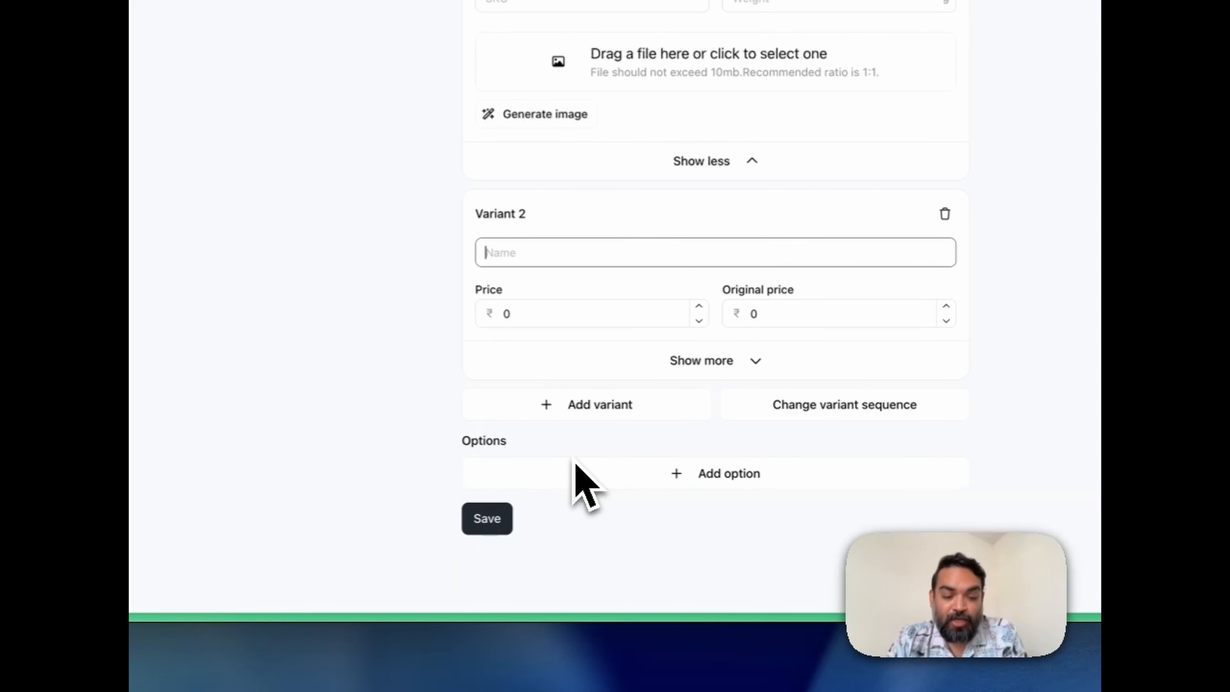
{"action": "type", "text": "Medium"}
{"action": "key", "text": "Tab"}
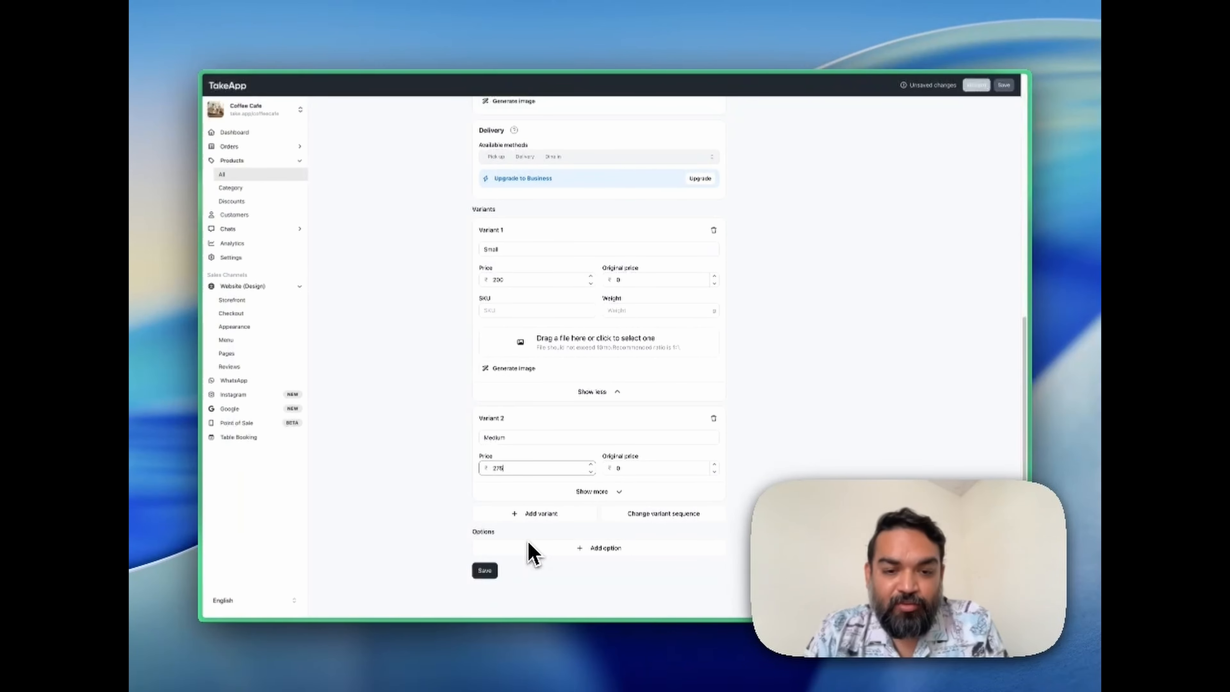
Add a third House Espresso variant named Large priced at ₹350 and save the product.
{"action": "left_click", "coordinate": [538, 513]}
{"action": "left_click", "coordinate": [497, 453]}
{"action": "type", "text": "Large"}
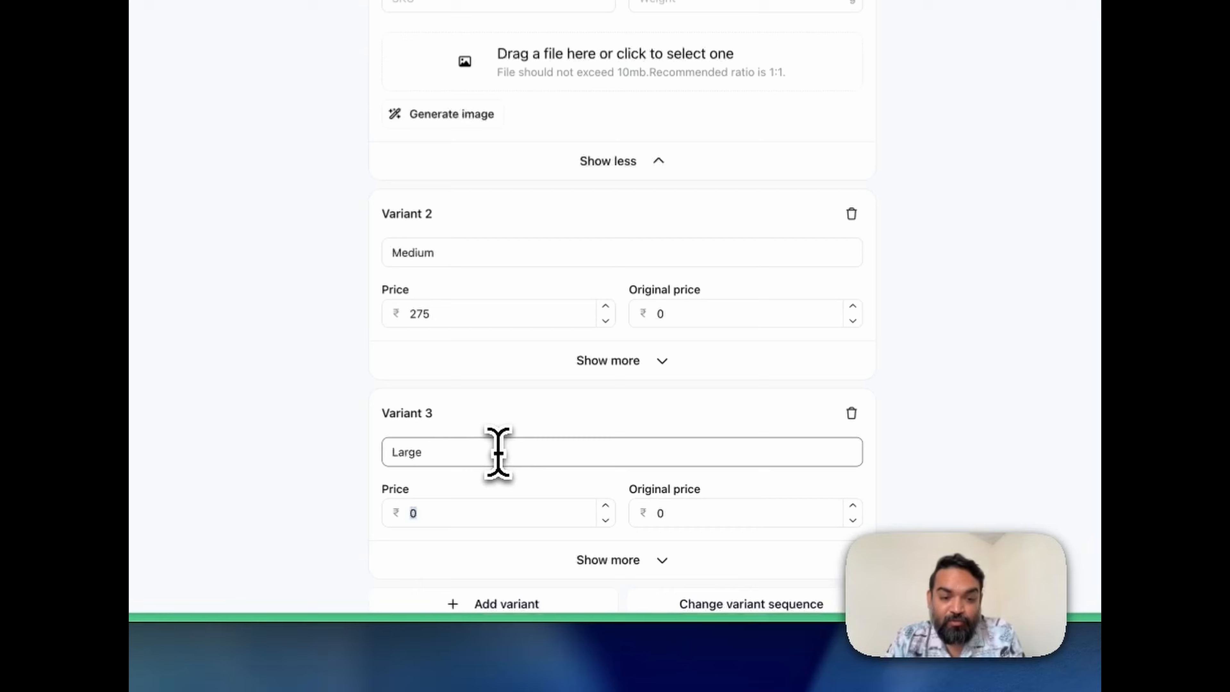
{"action": "key", "text": "Tab"}
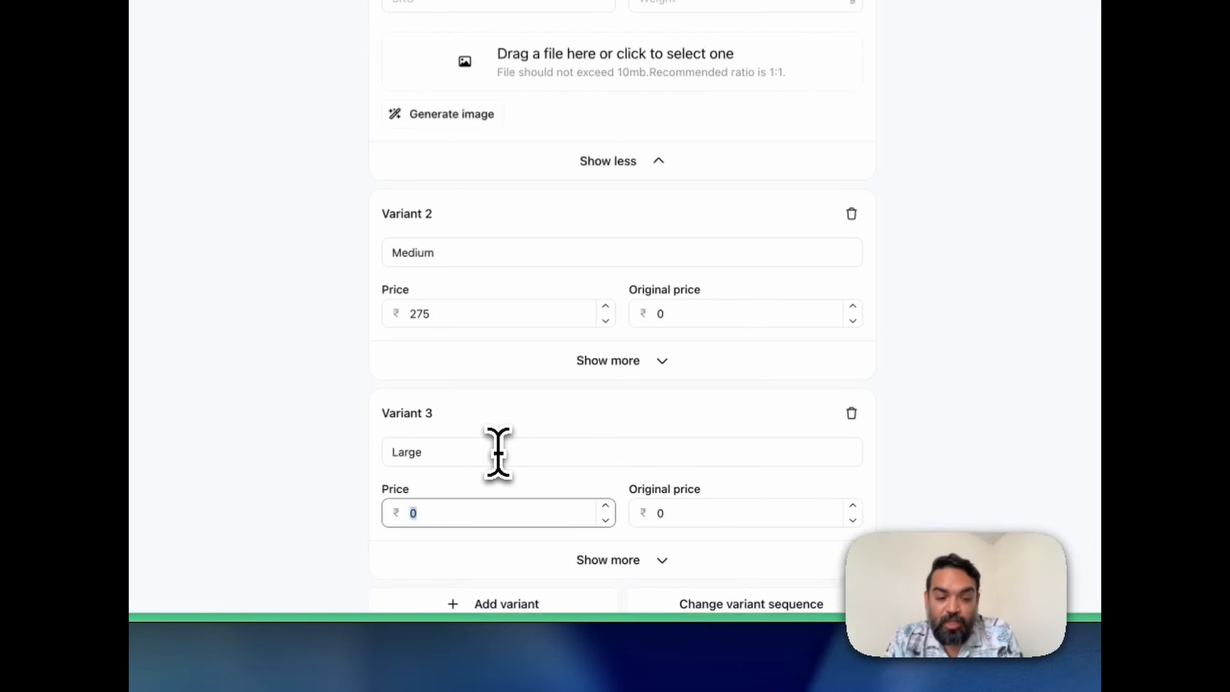
{"action": "scroll", "coordinate": [653, 451], "scroll_direction": "down", "scroll_amount": 5}
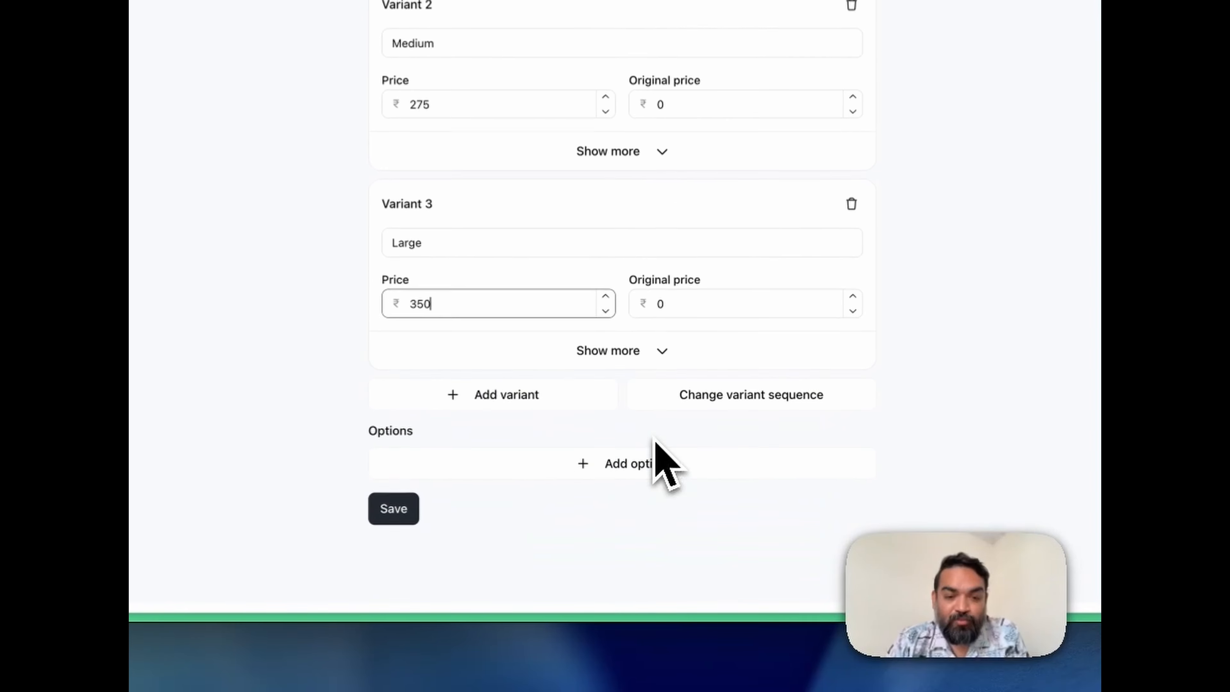
{"action": "left_click", "coordinate": [408, 521]}
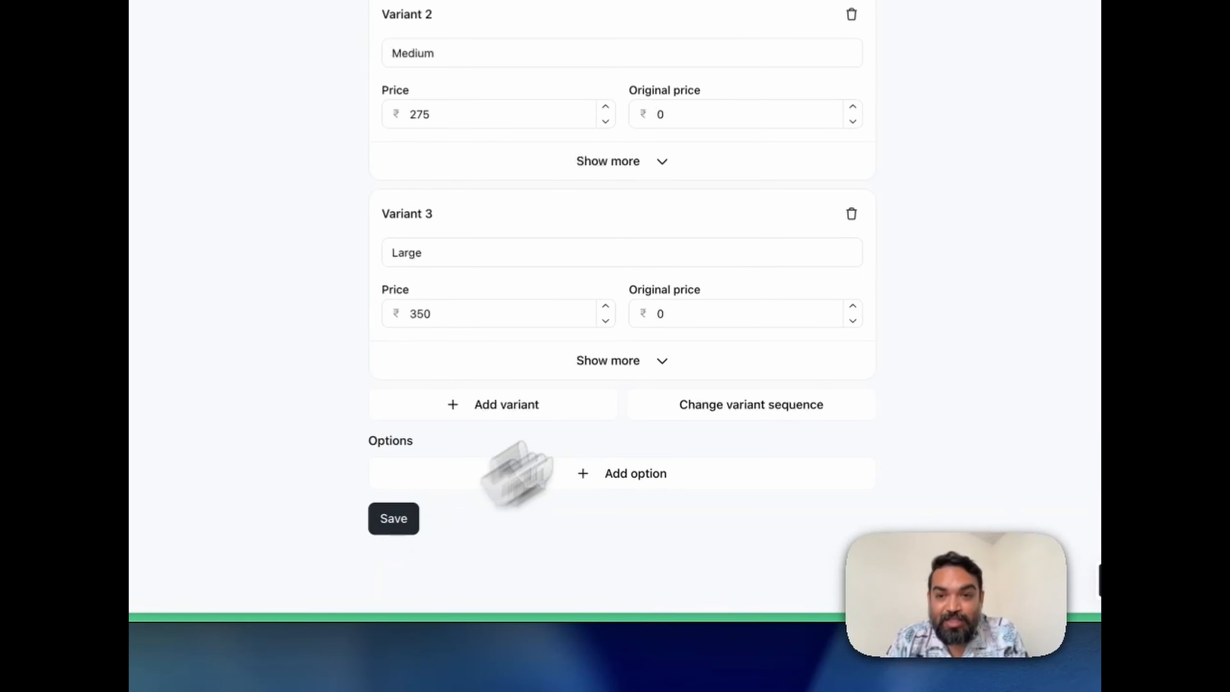
Switch to the live Coffee Cafe storefront and open the House Espresso product page with its size choices.
{"action": "scroll", "coordinate": [810, 294], "scroll_direction": "up", "scroll_amount": 20}
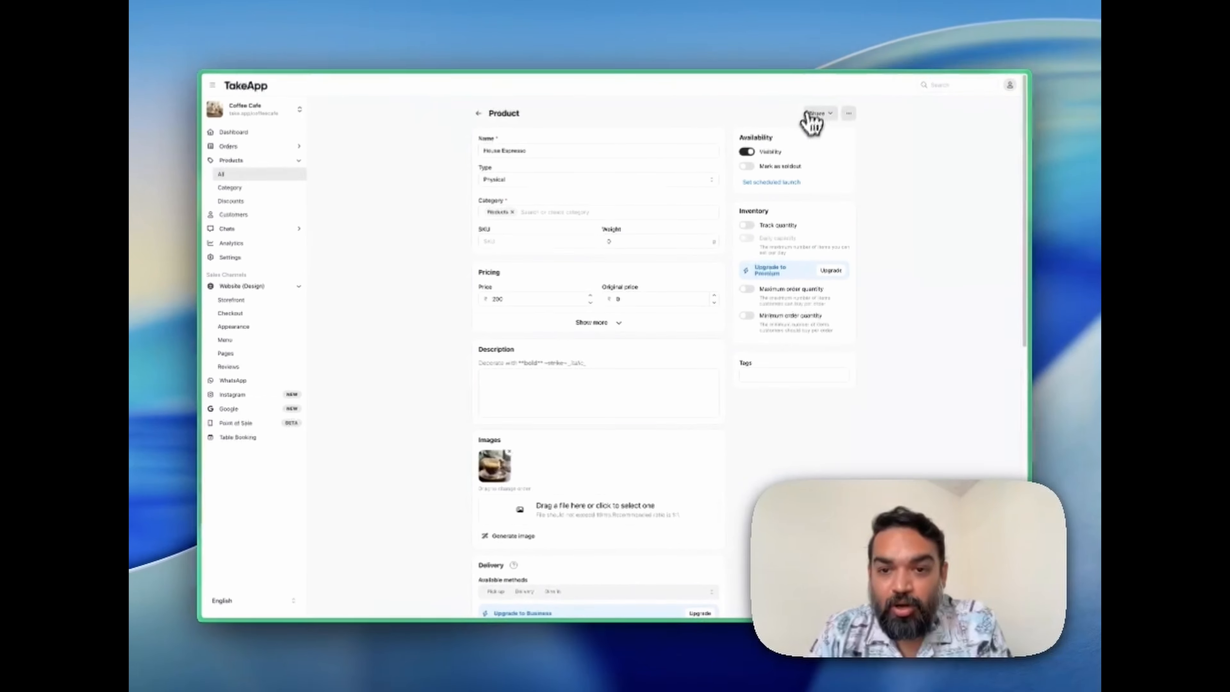
{"action": "mouse_move", "coordinate": [199, 499]}
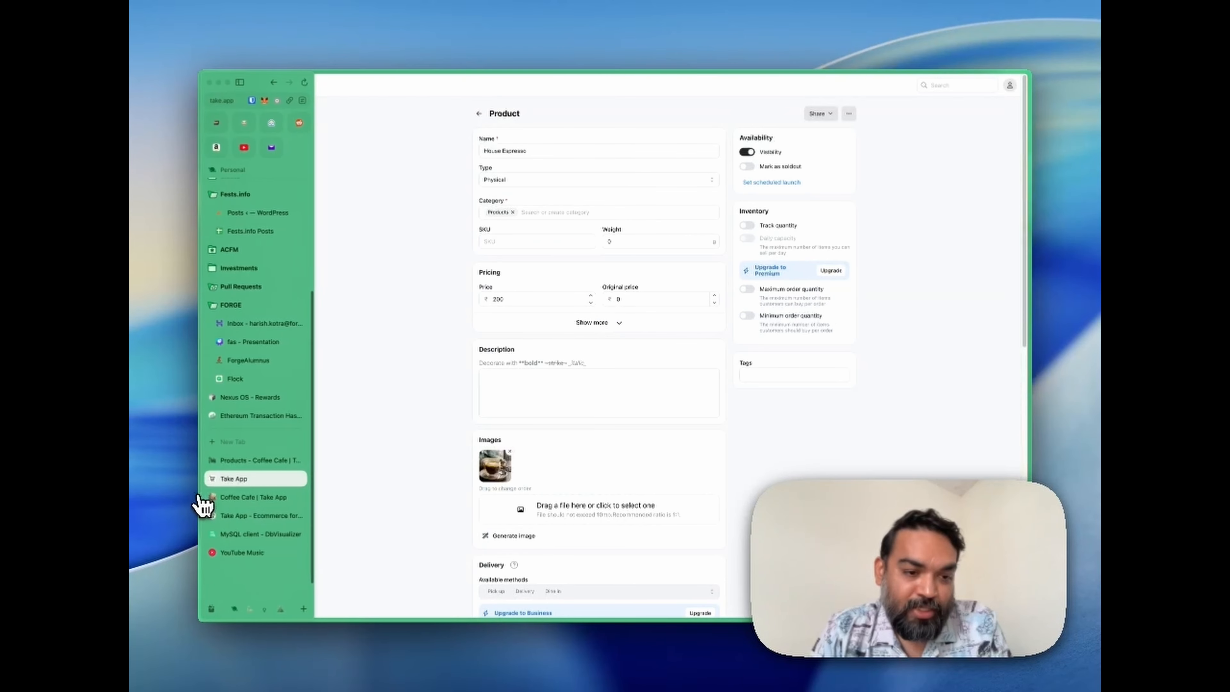
{"action": "left_click", "coordinate": [285, 496]}
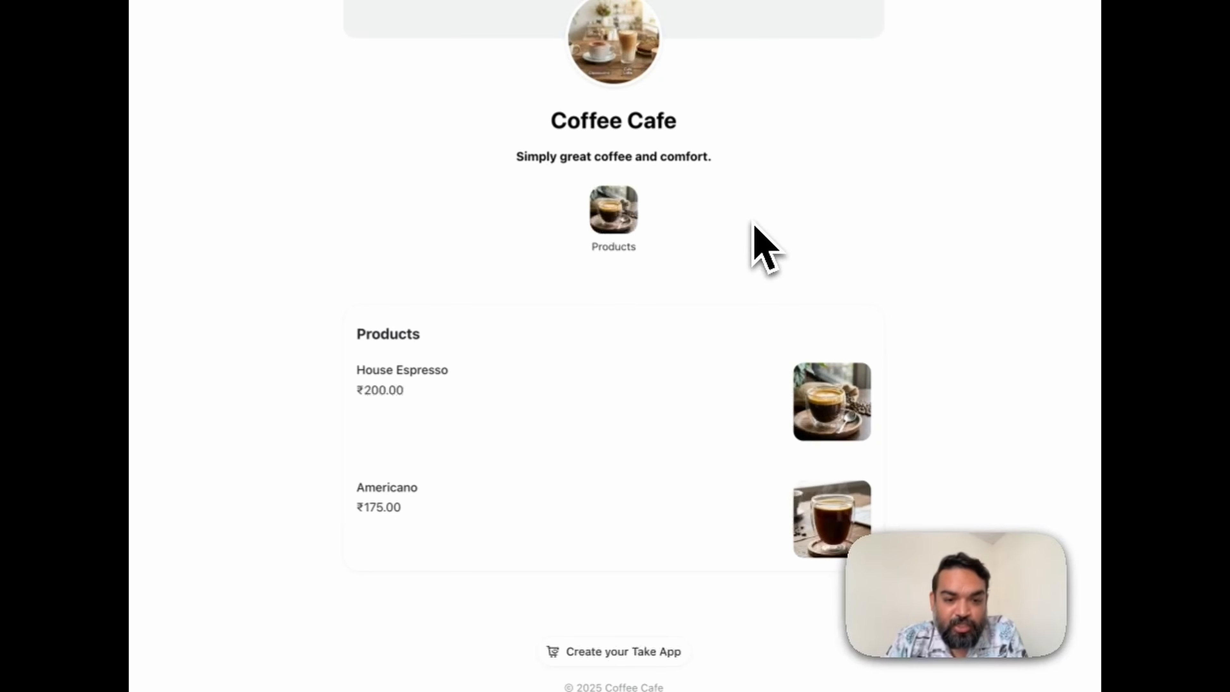
{"action": "left_click", "coordinate": [550, 509]}
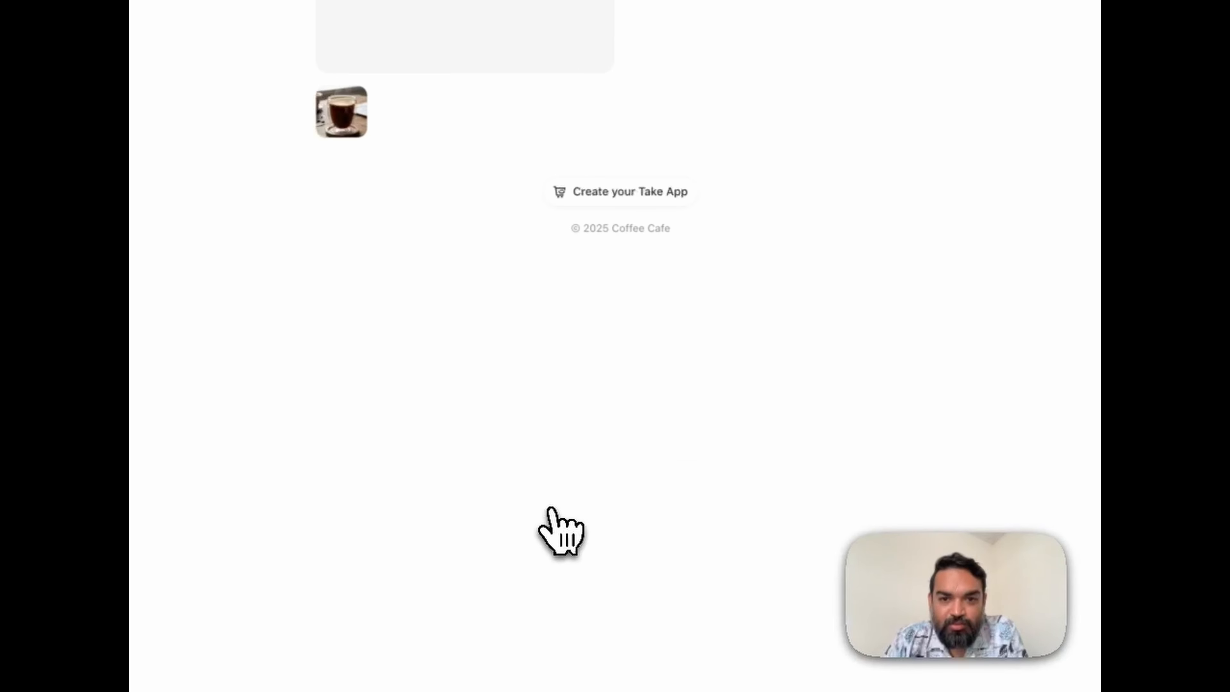
{"action": "left_click", "coordinate": [576, 160]}
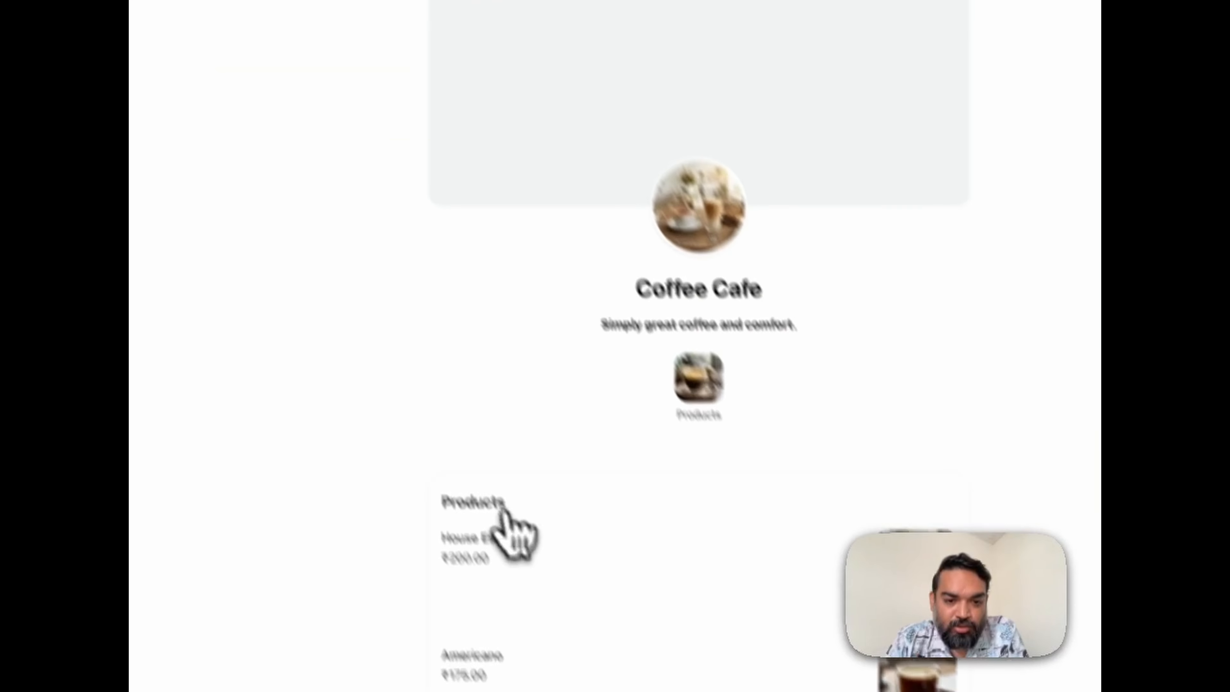
{"action": "left_click", "coordinate": [489, 538]}
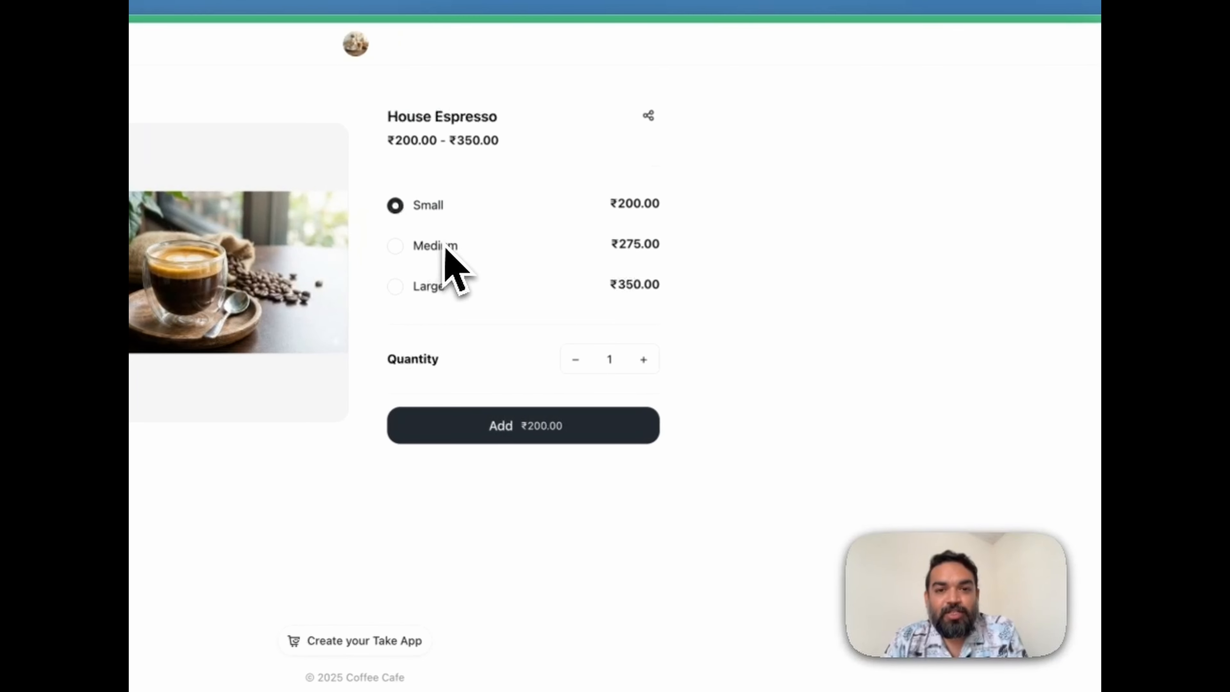
Add six Large House Espressos to the cart, and remove the House Espresso entry without a size from the cart.
{"action": "left_click", "coordinate": [445, 246]}
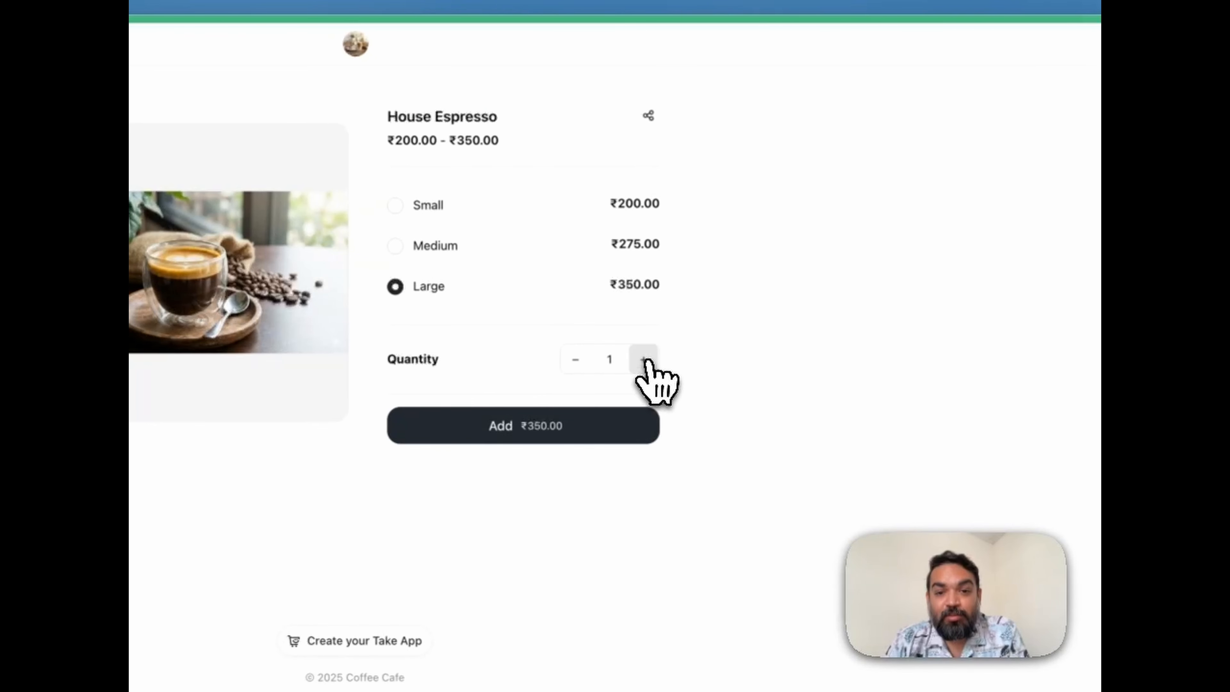
{"action": "left_click", "coordinate": [540, 426]}
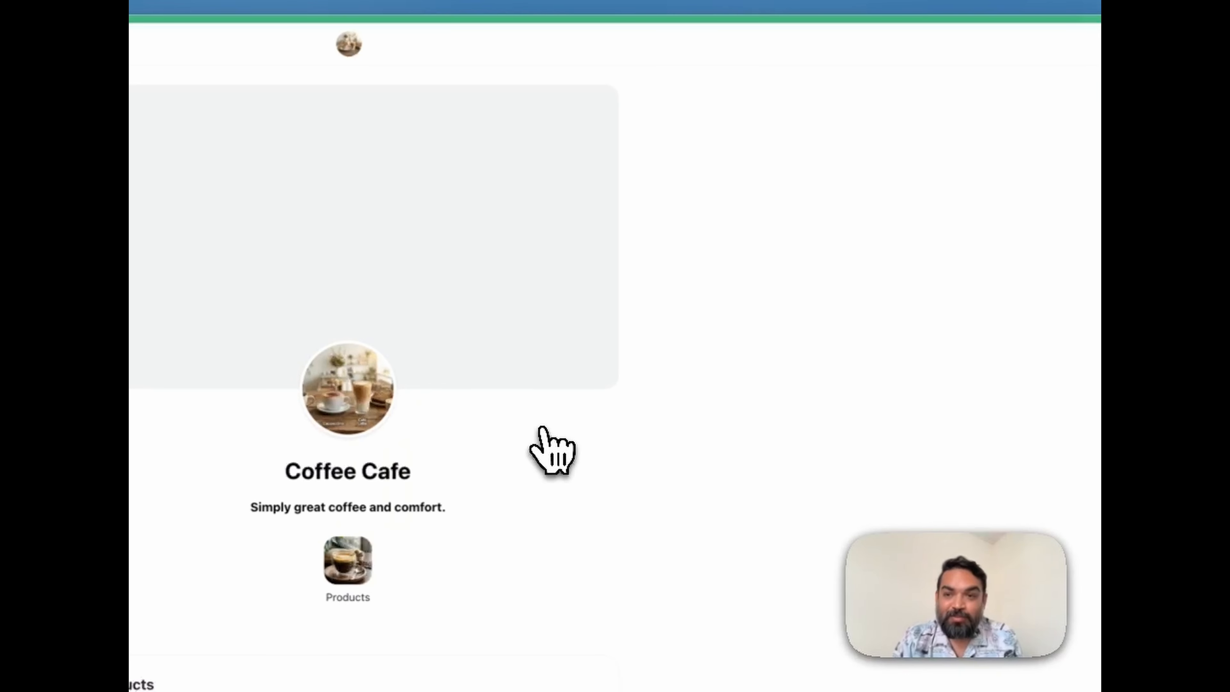
{"action": "left_click", "coordinate": [986, 103]}
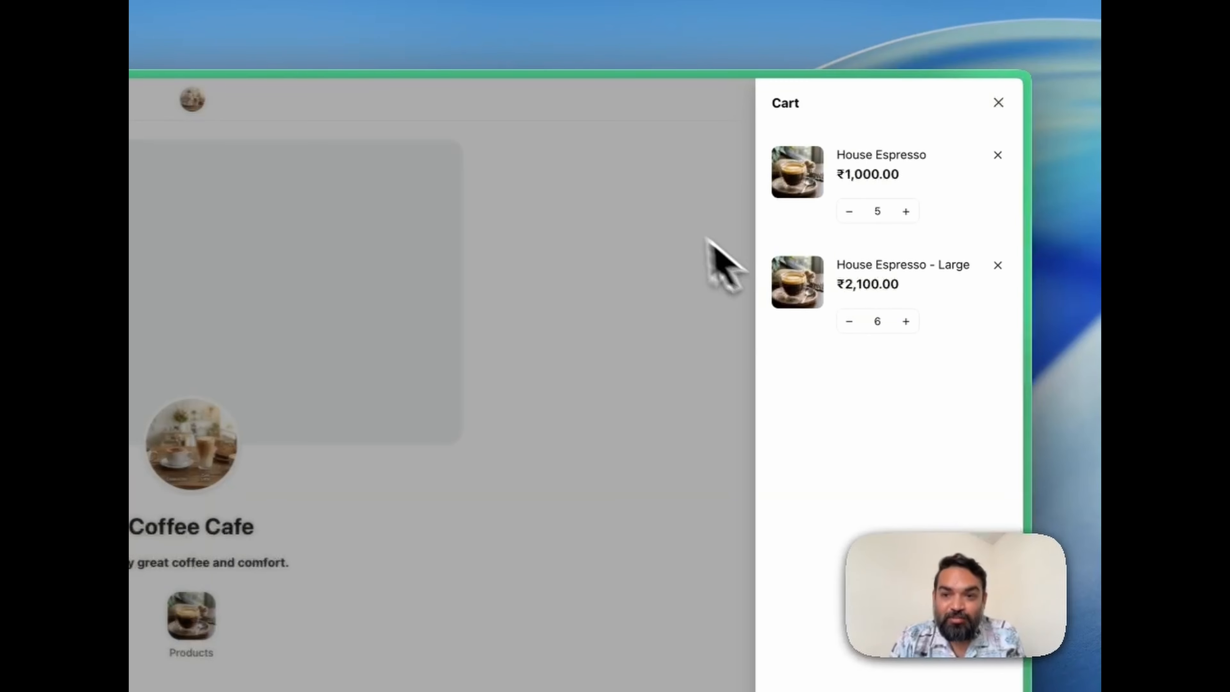
{"action": "left_click", "coordinate": [998, 156]}
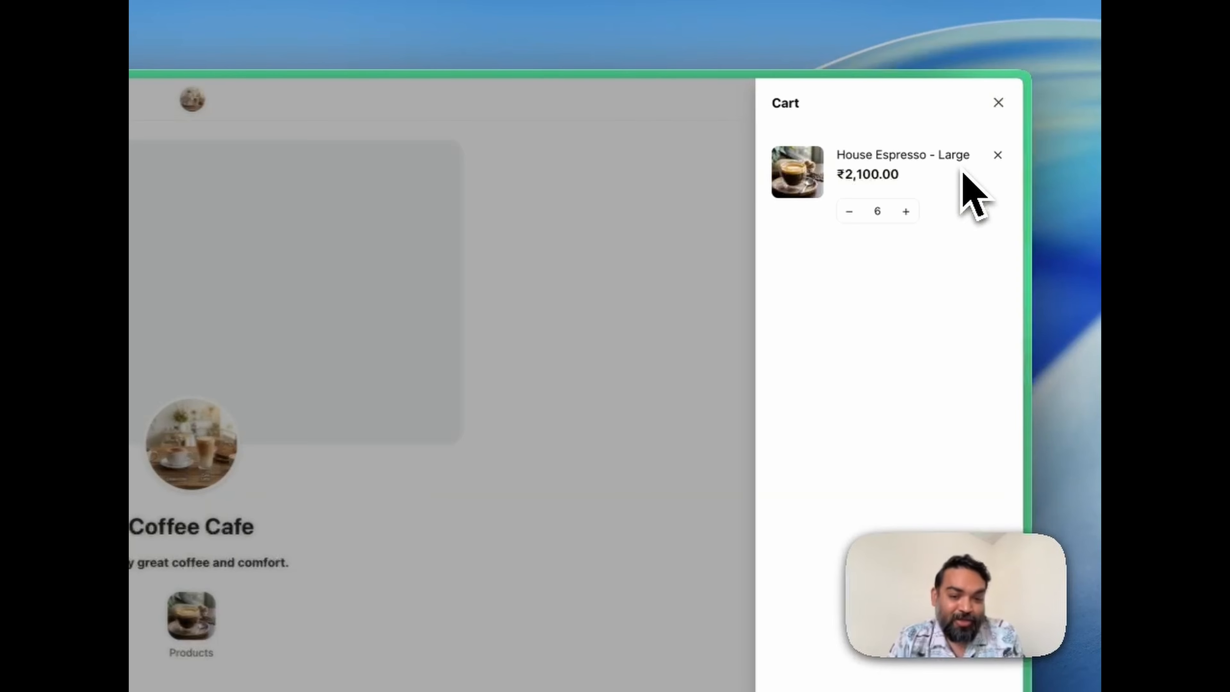